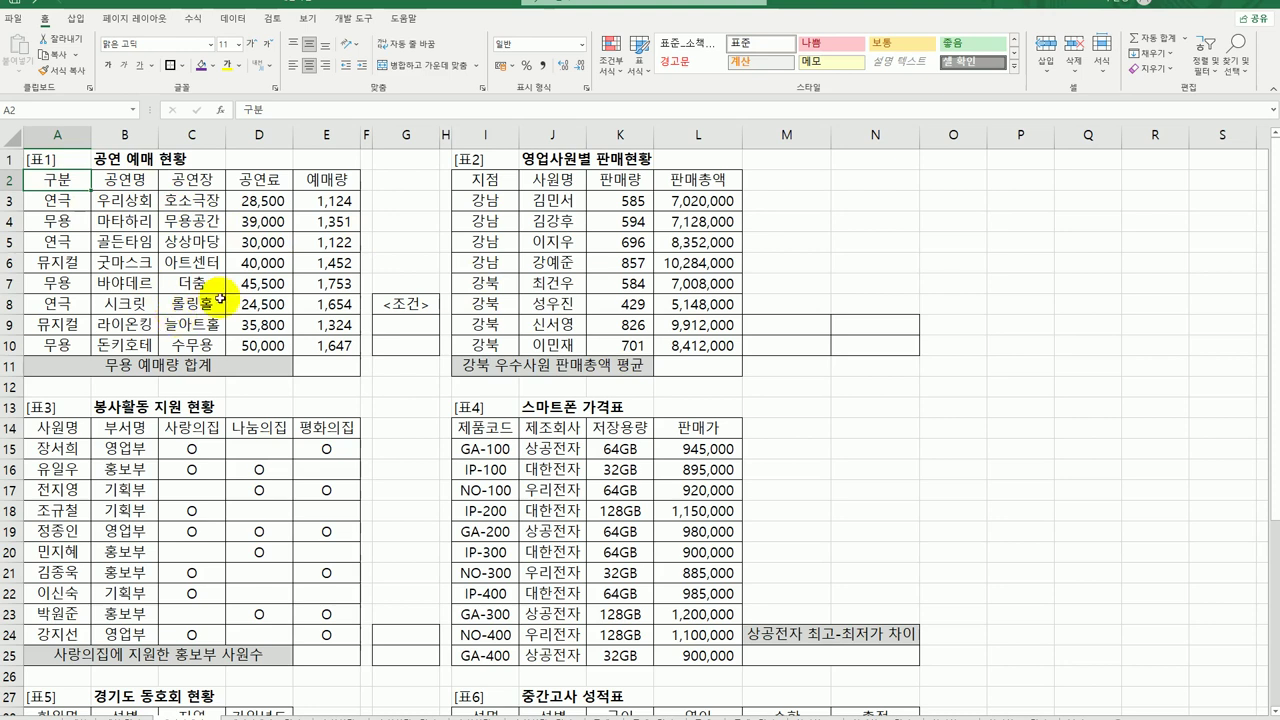
Enter the criteria header 구분 in G9 and the value 무용 in G10.
click(326, 368)
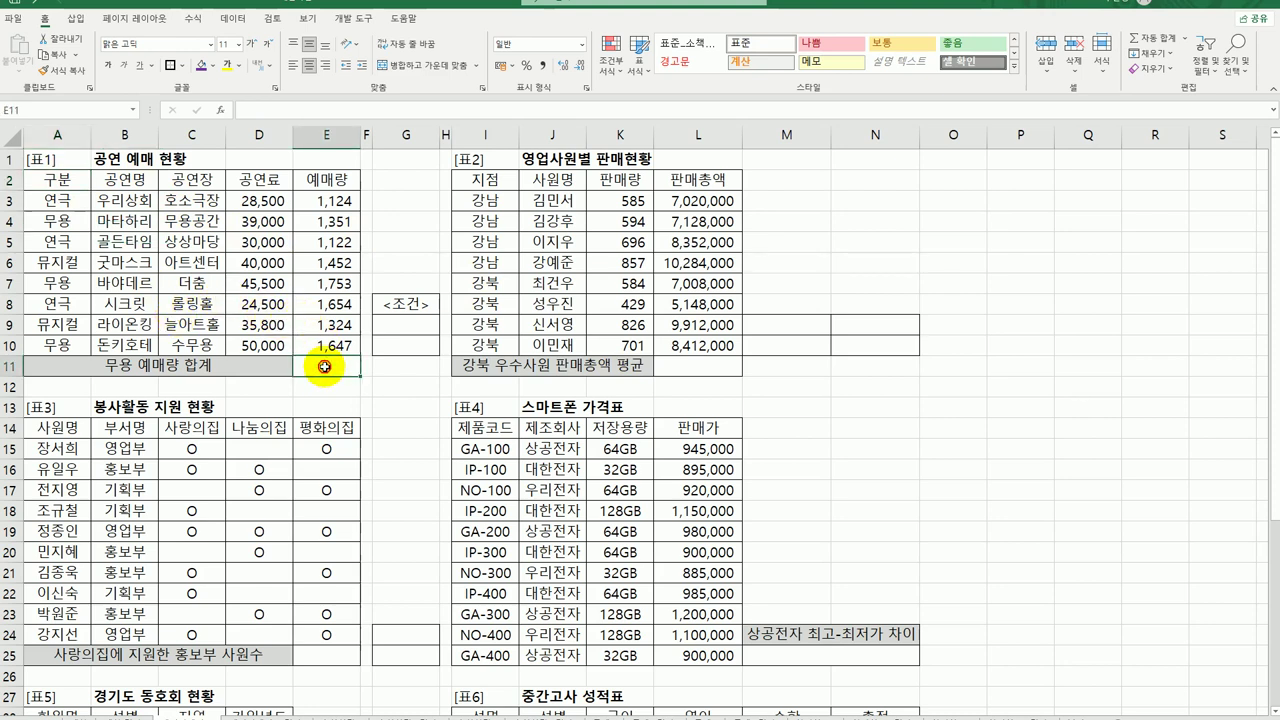
click(409, 323)
click(411, 344)
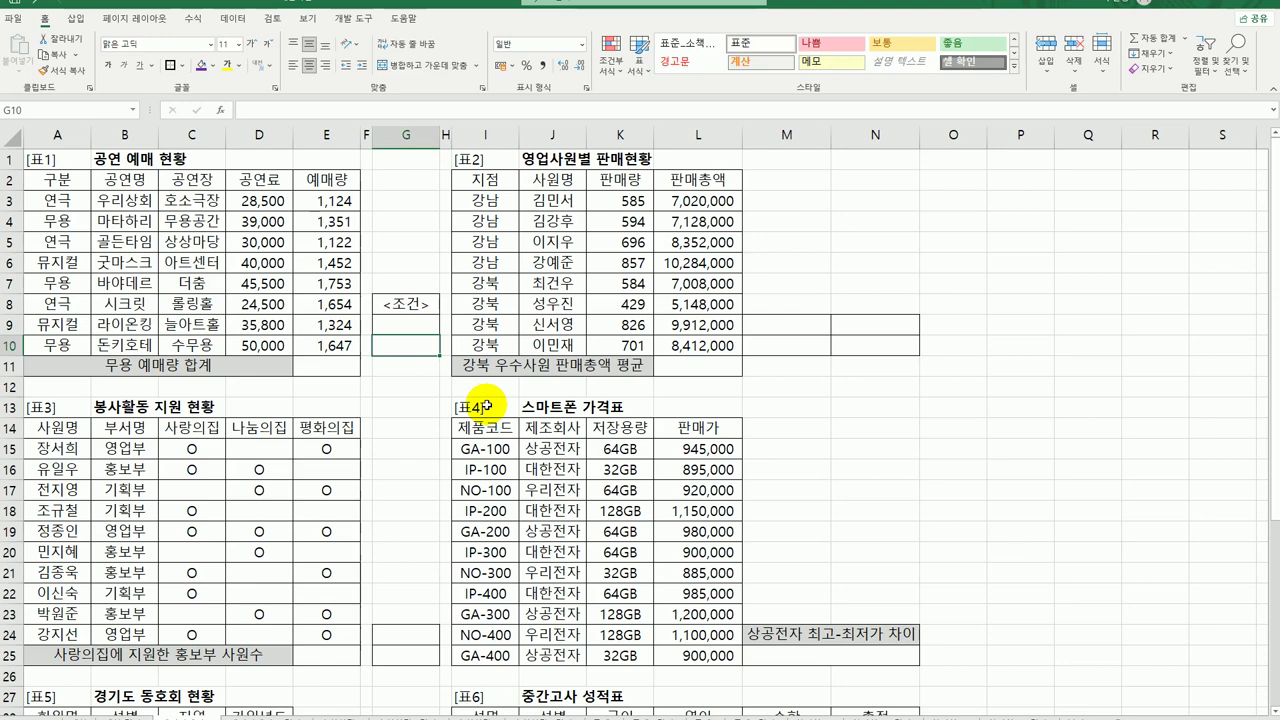
key(Up)
text(구분)
key(Return)
text(무용)
key(Return)
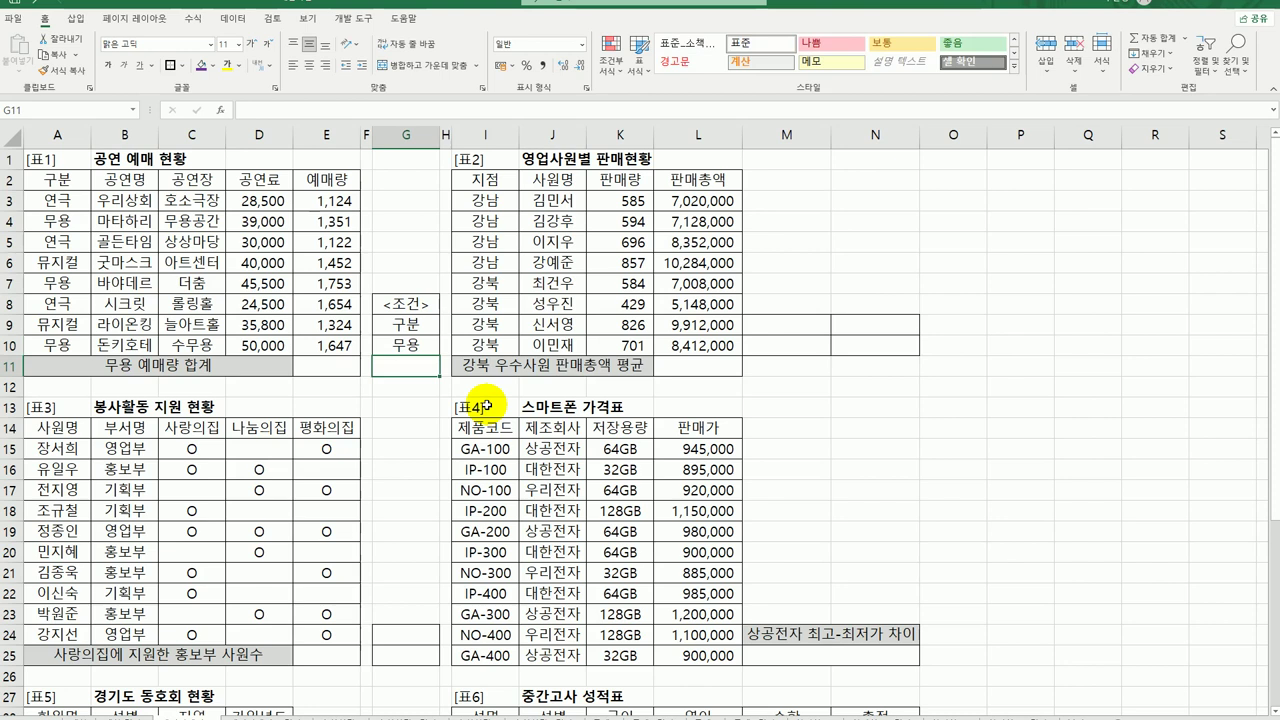
Copy the 구분 header and a 무용 cell from 표1 together into the criteria range G9:G10.
click(57, 178)
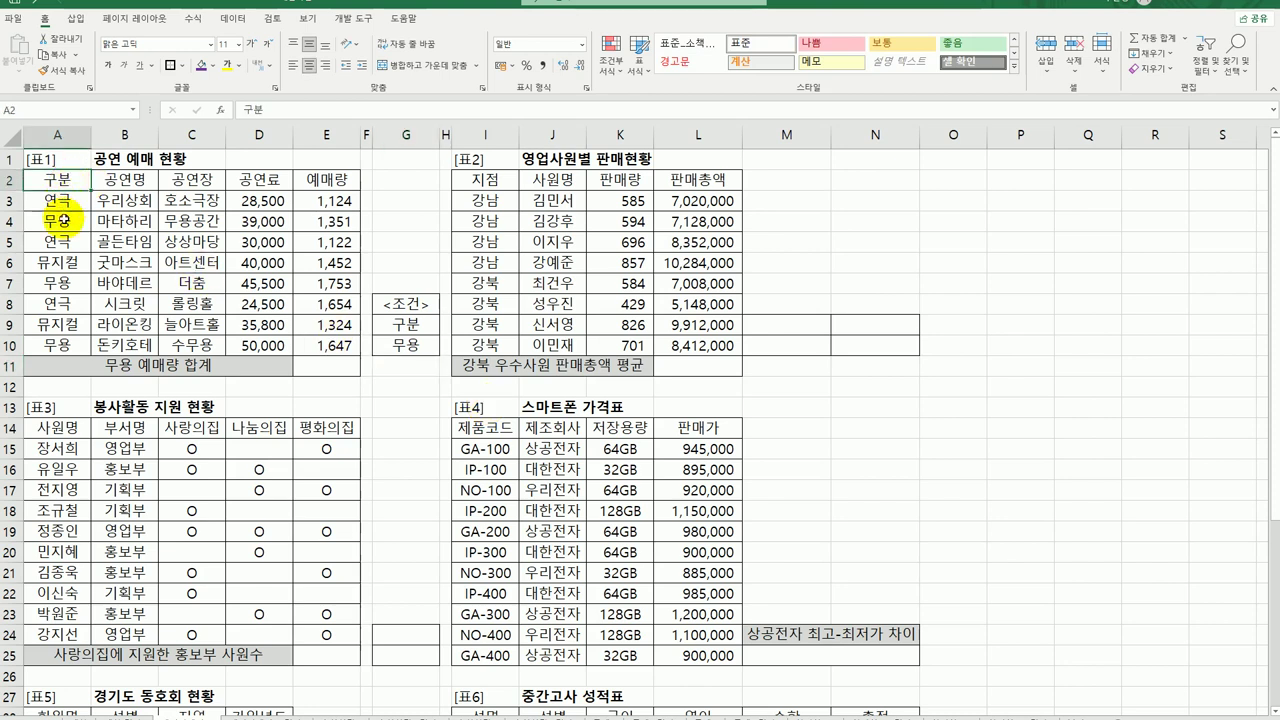
ctrl+click(63, 219)
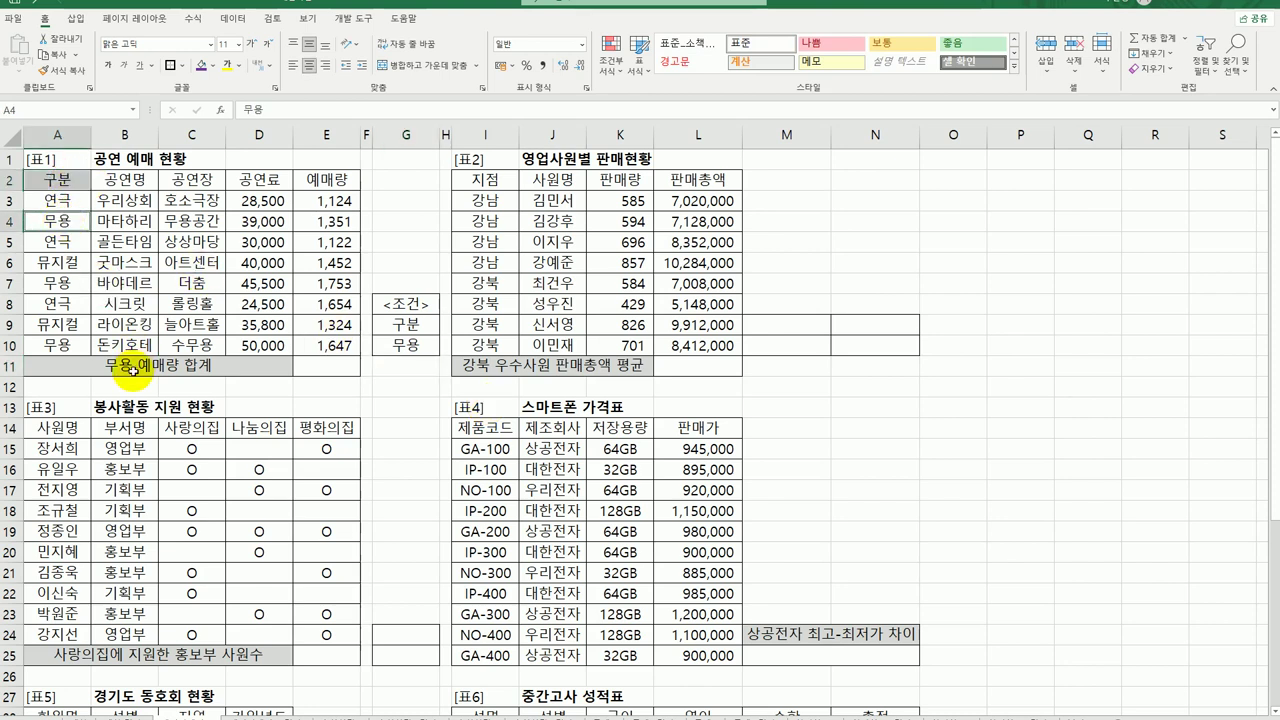
key(ctrl+c)
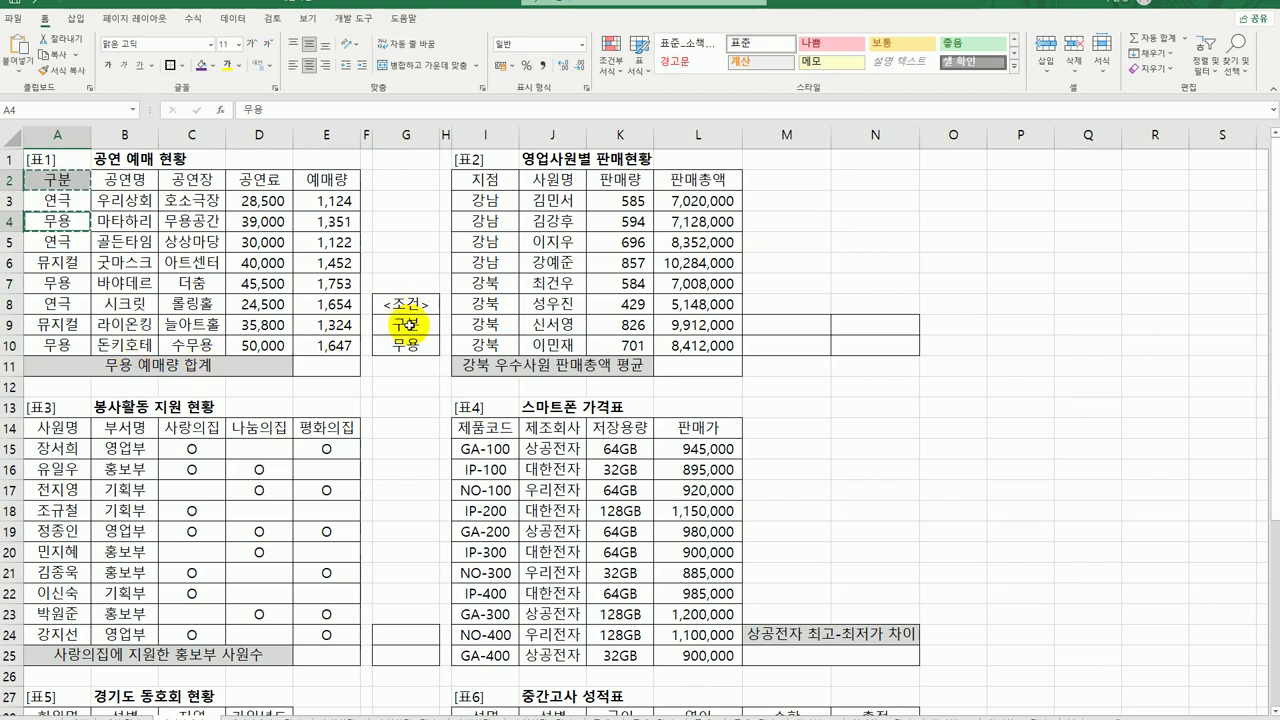
click(406, 326)
key(ctrl+v)
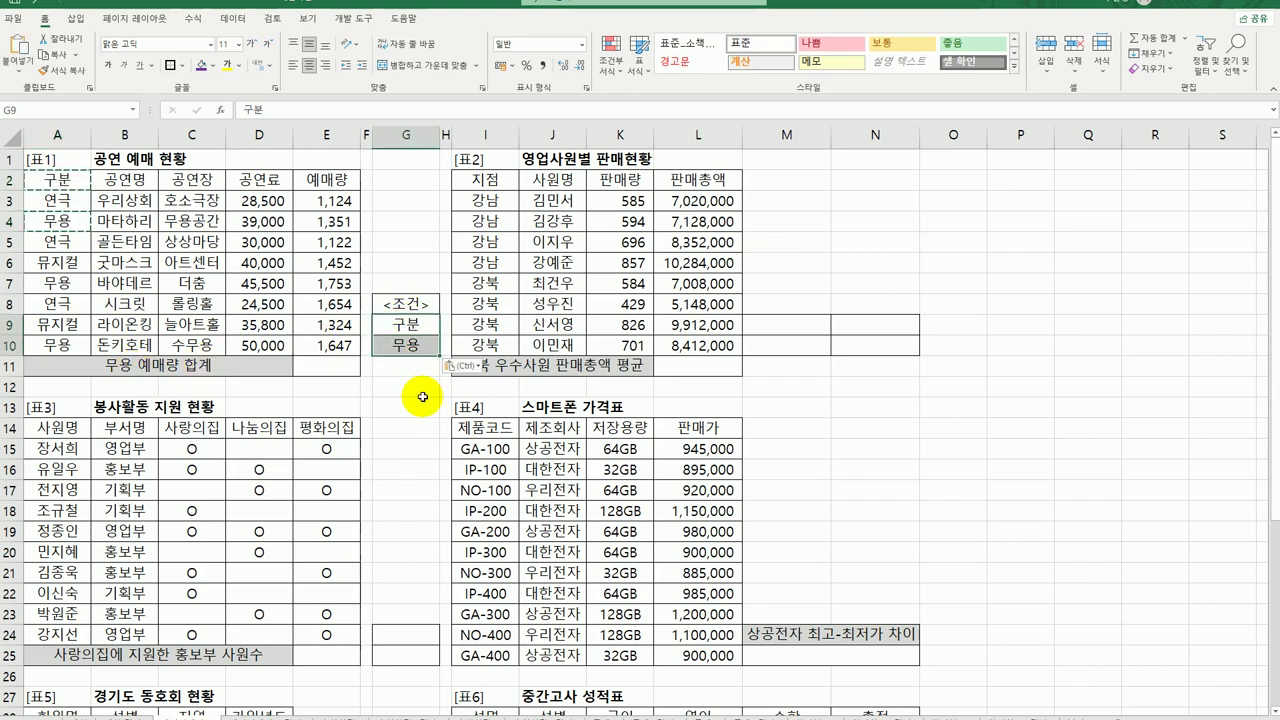
click(408, 349)
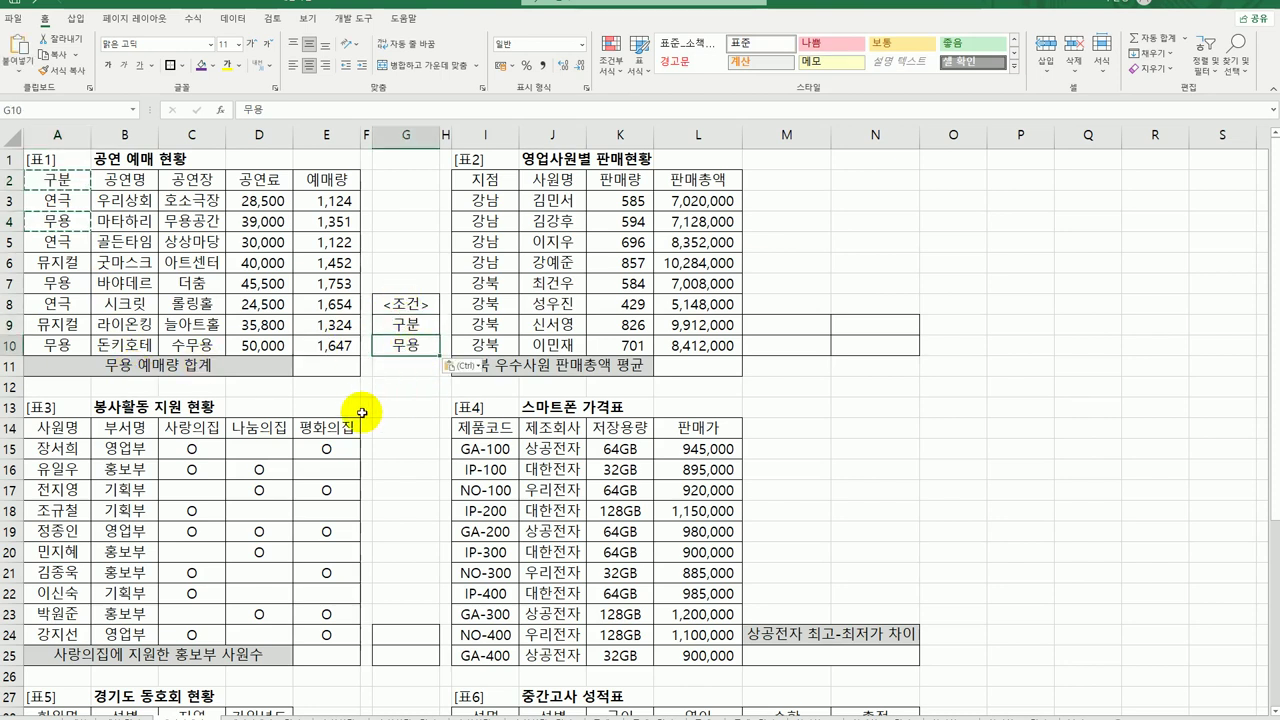
Start a DSUM formula in E11 for the 무용 ticket total and bring up its function arguments.
click(330, 368)
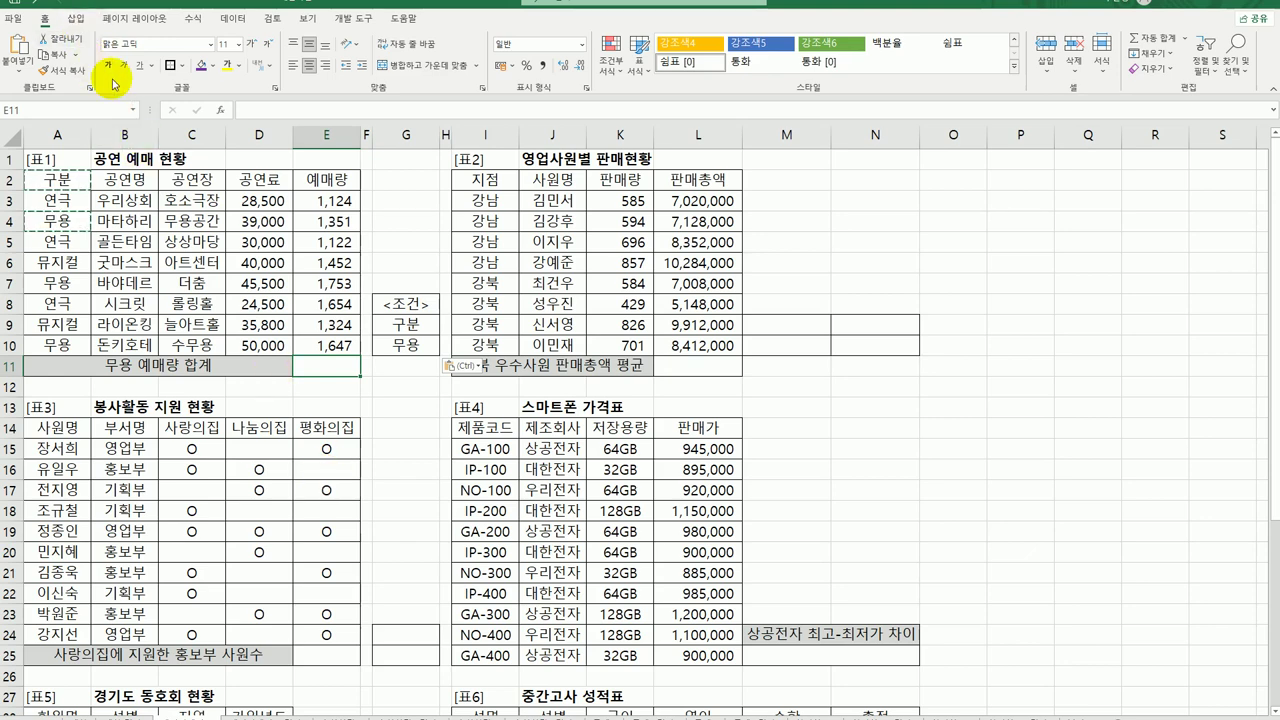
text(=ㅇ)
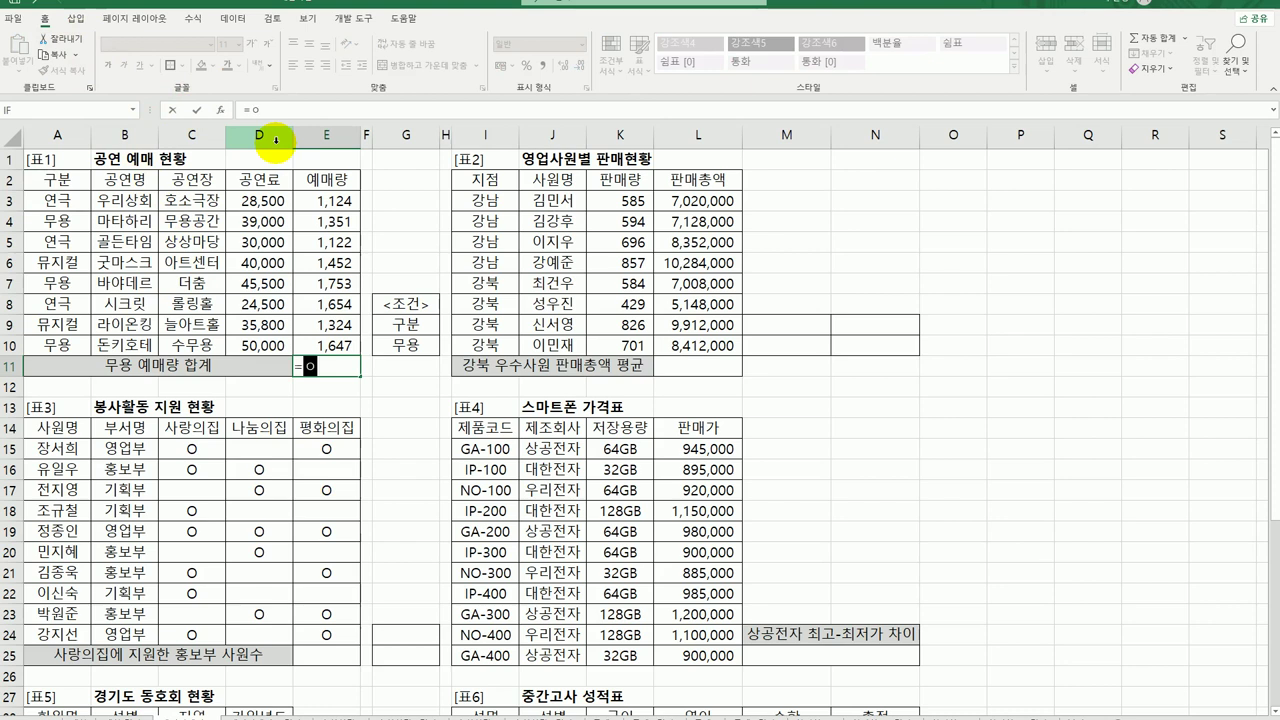
key(BackSpace)
text(d)
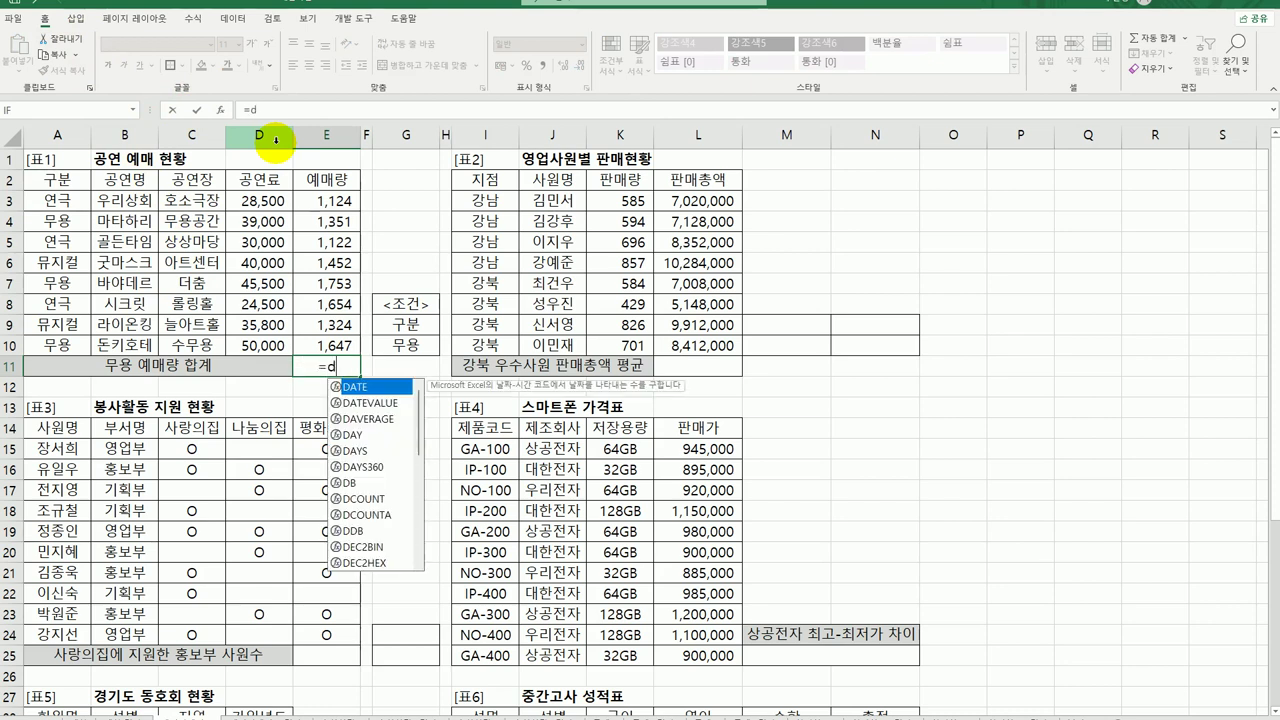
text(sum)
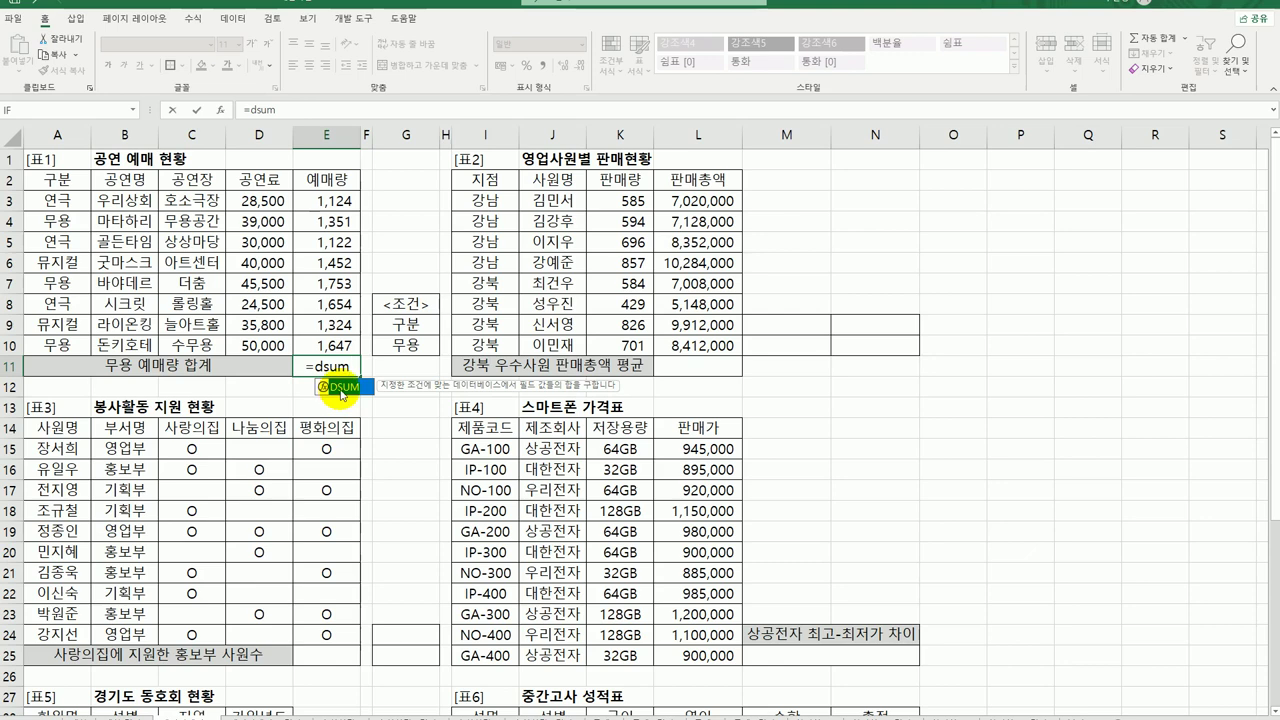
double_click(345, 388)
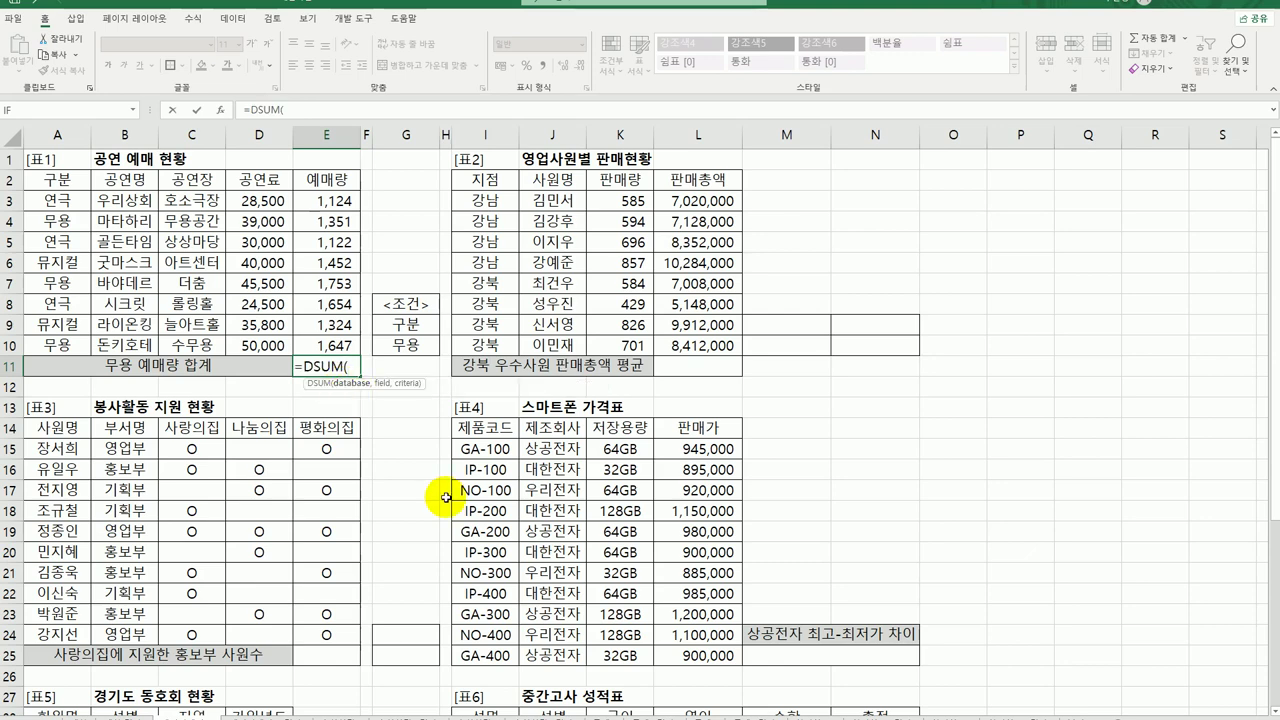
click(224, 110)
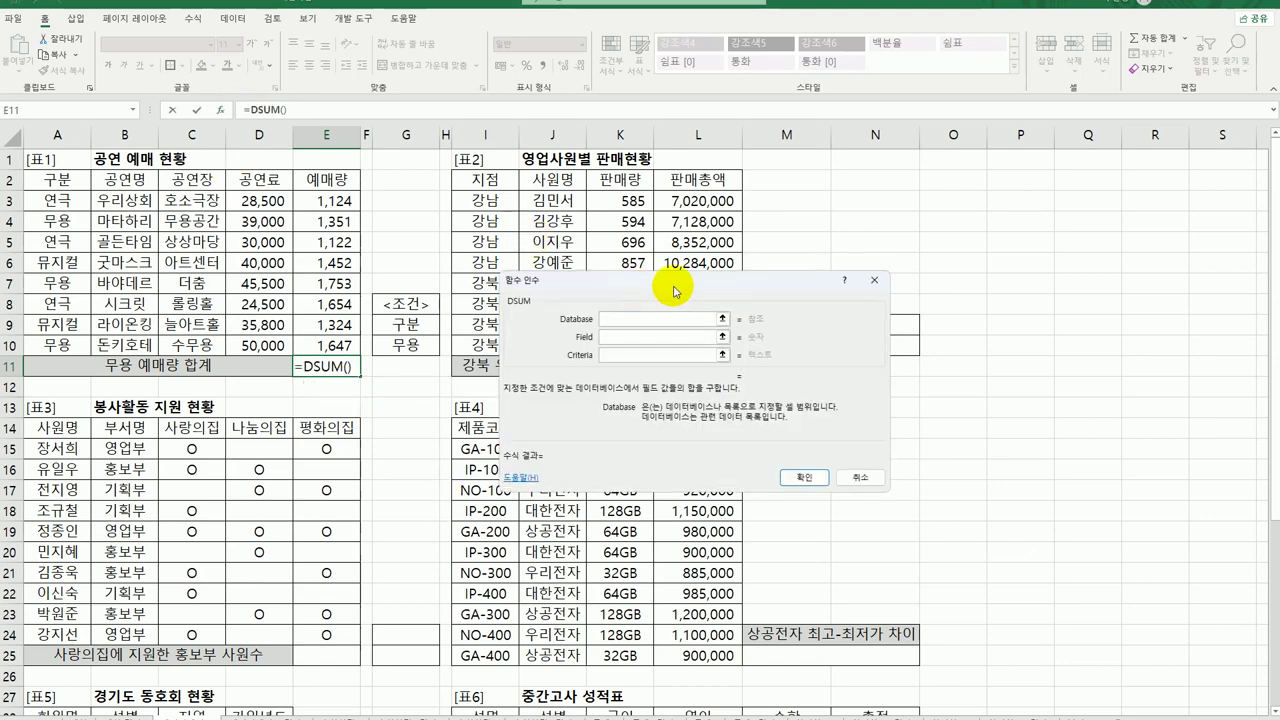
drag(674, 292, 656, 251)
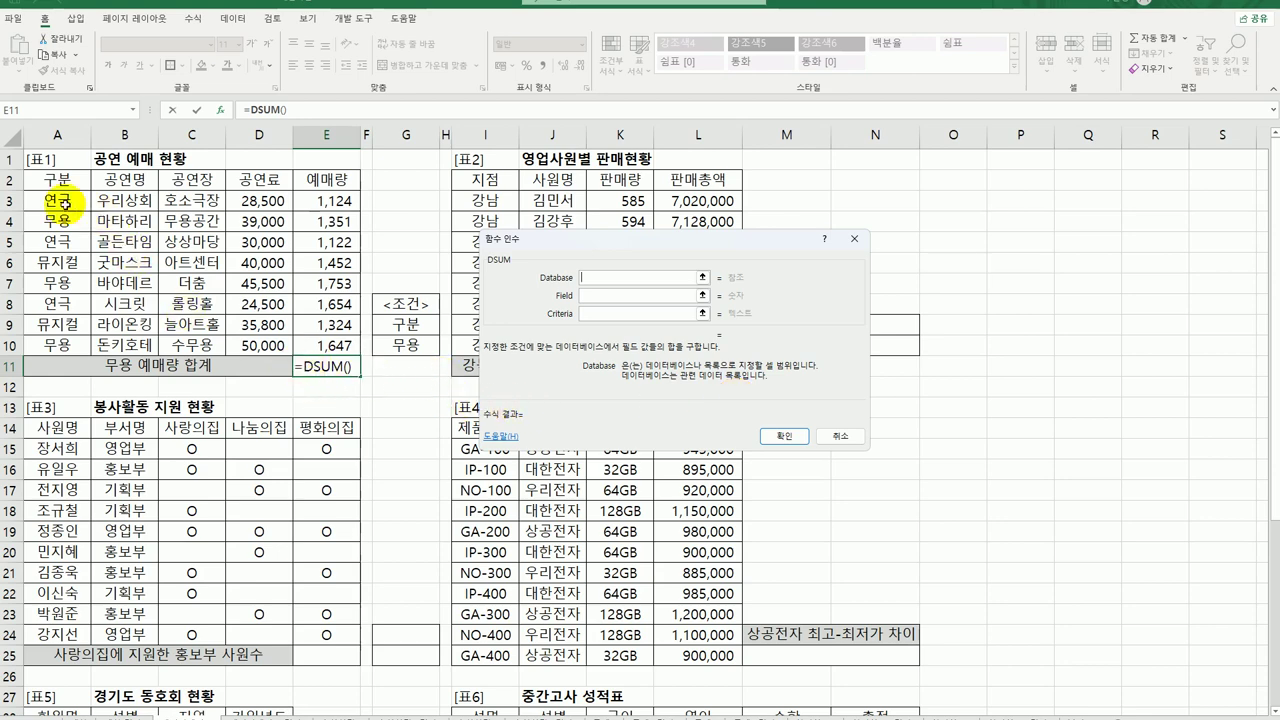
Set the DSUM database to A2:E10 and its field to column number 5.
drag(57, 180, 317, 186)
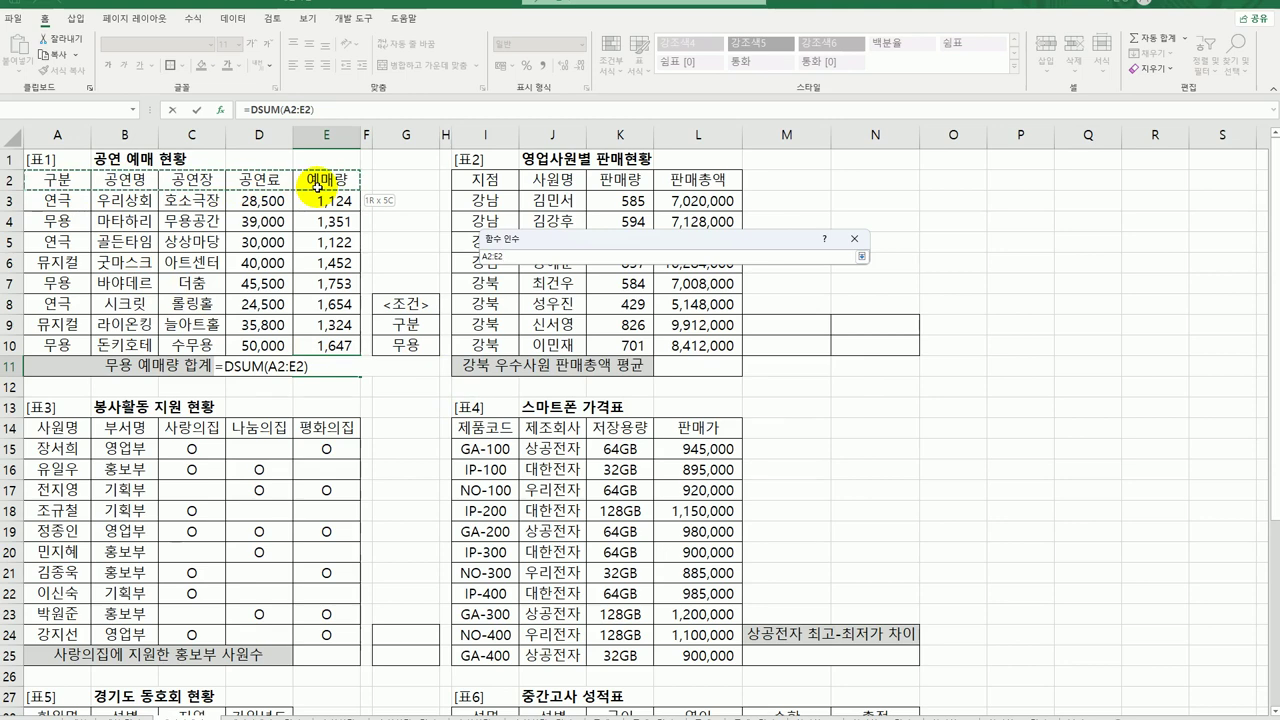
drag(57, 180, 335, 342)
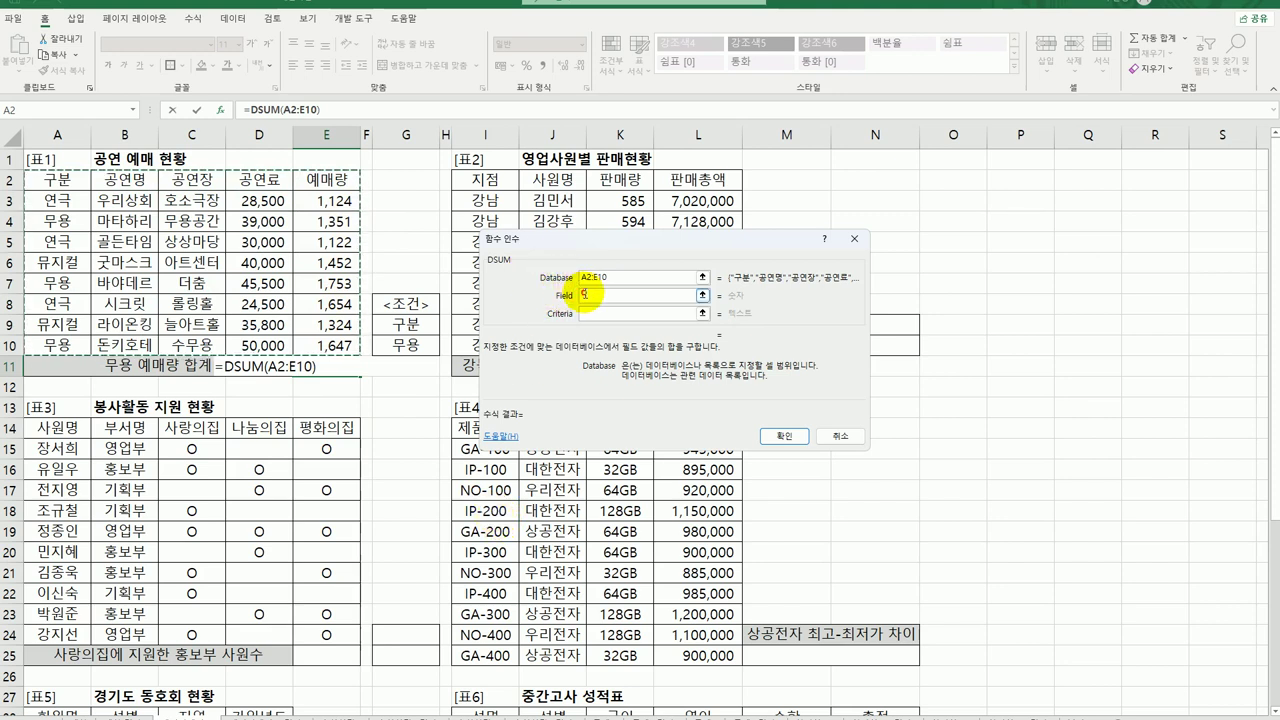
click(585, 295)
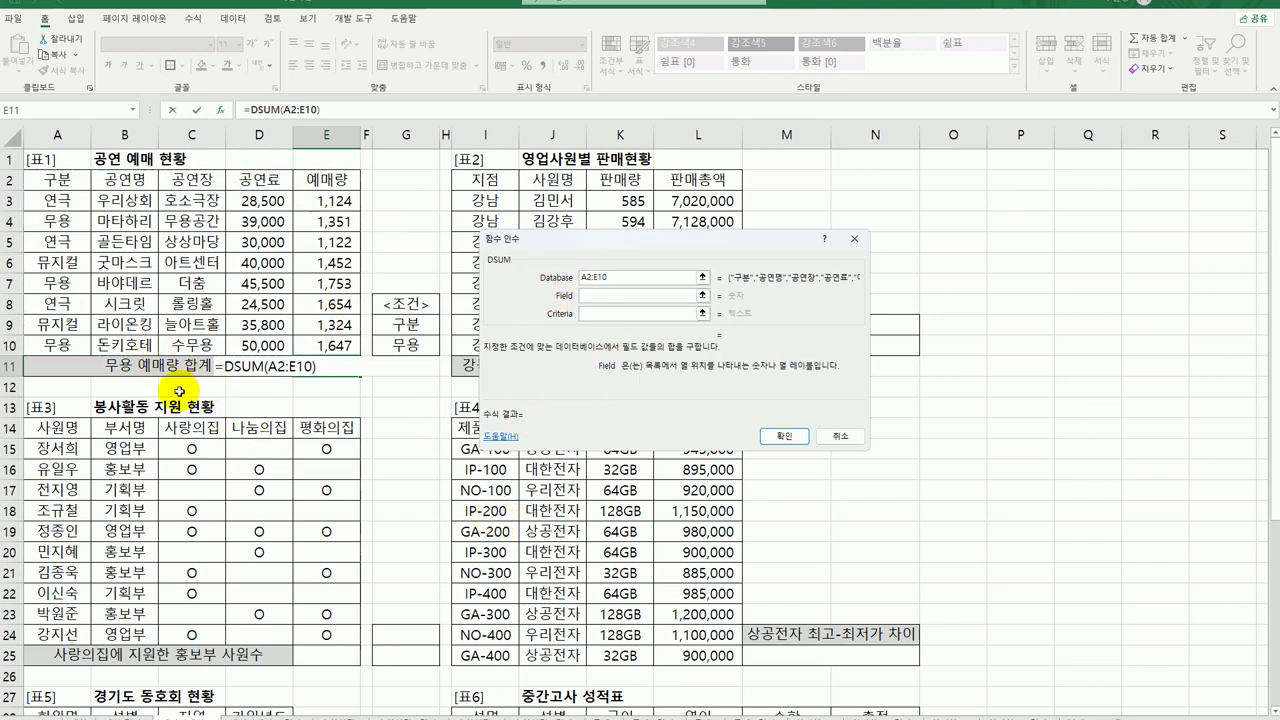
click(320, 184)
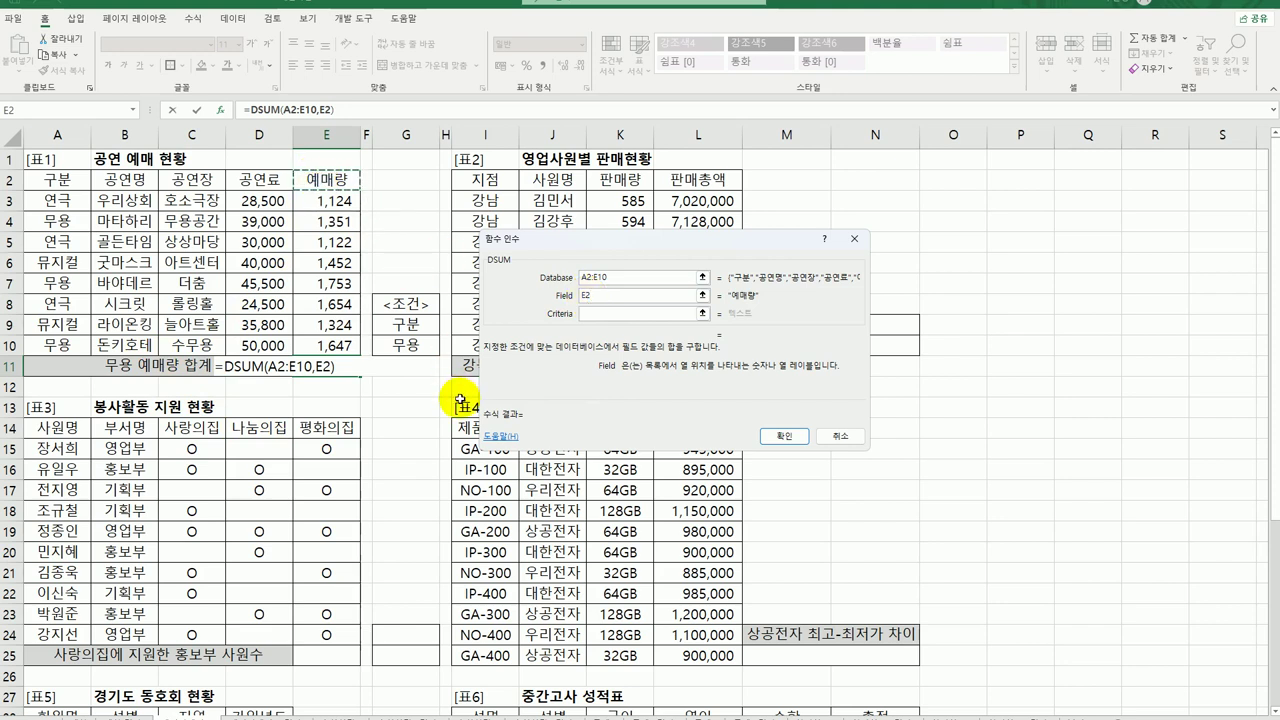
key(BackSpace)
key(BackSpace)
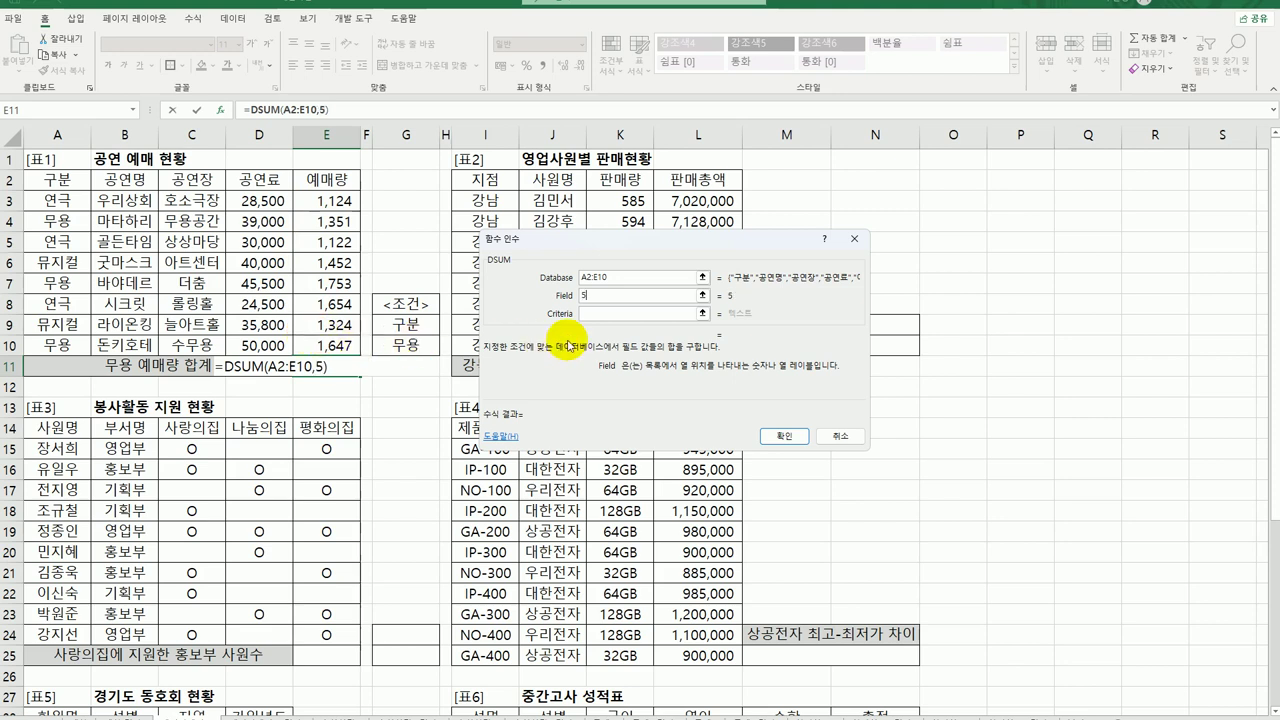
Set the DSUM criteria to G9:G10 and complete the formula in E11.
click(593, 314)
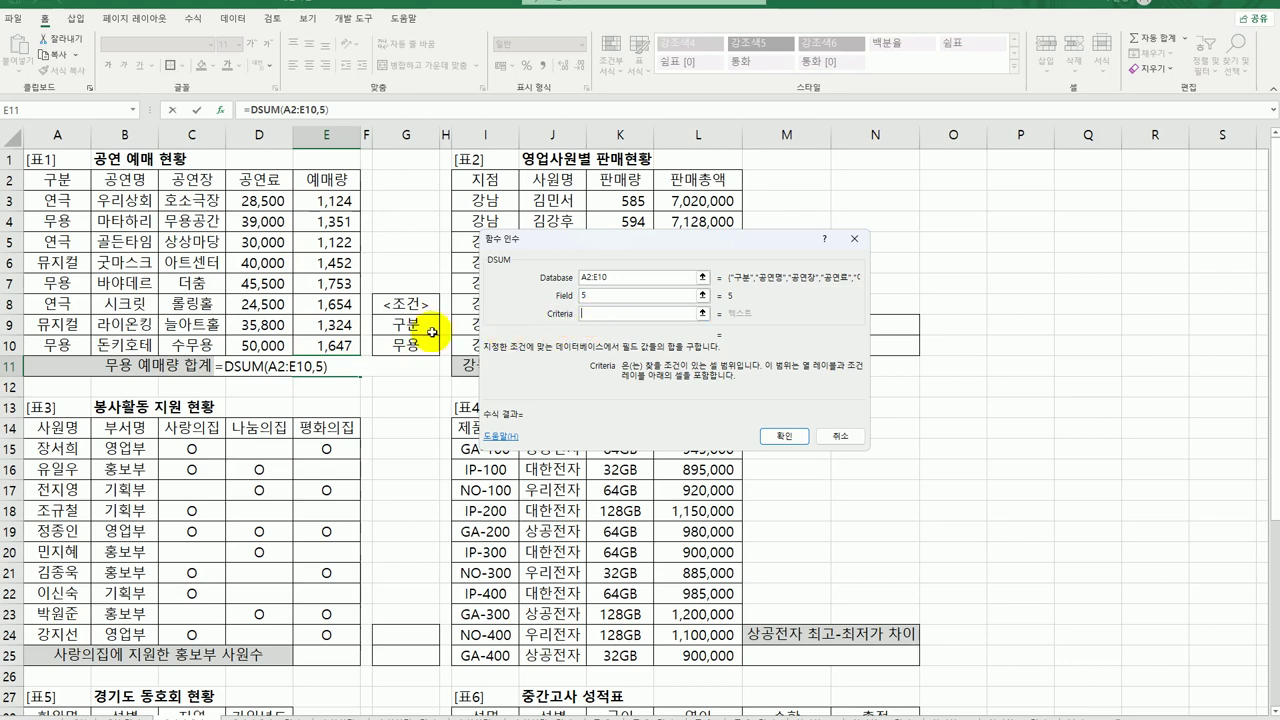
drag(405, 323, 418, 348)
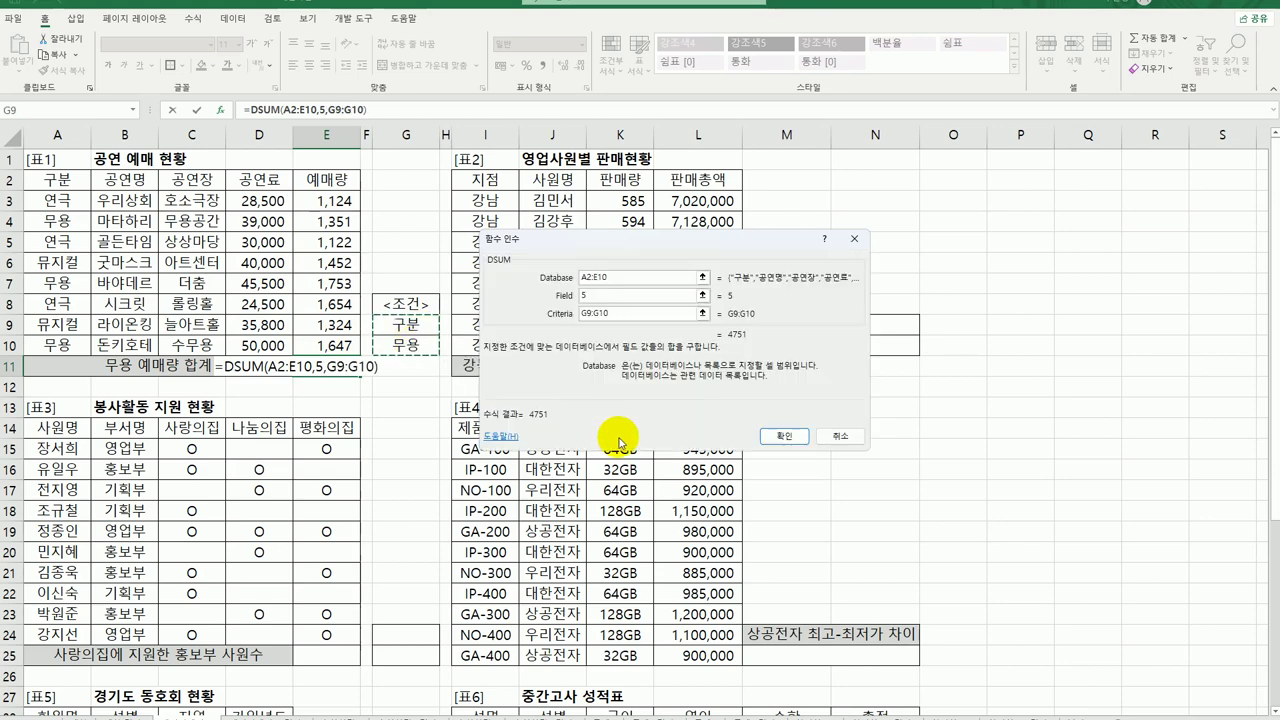
click(784, 436)
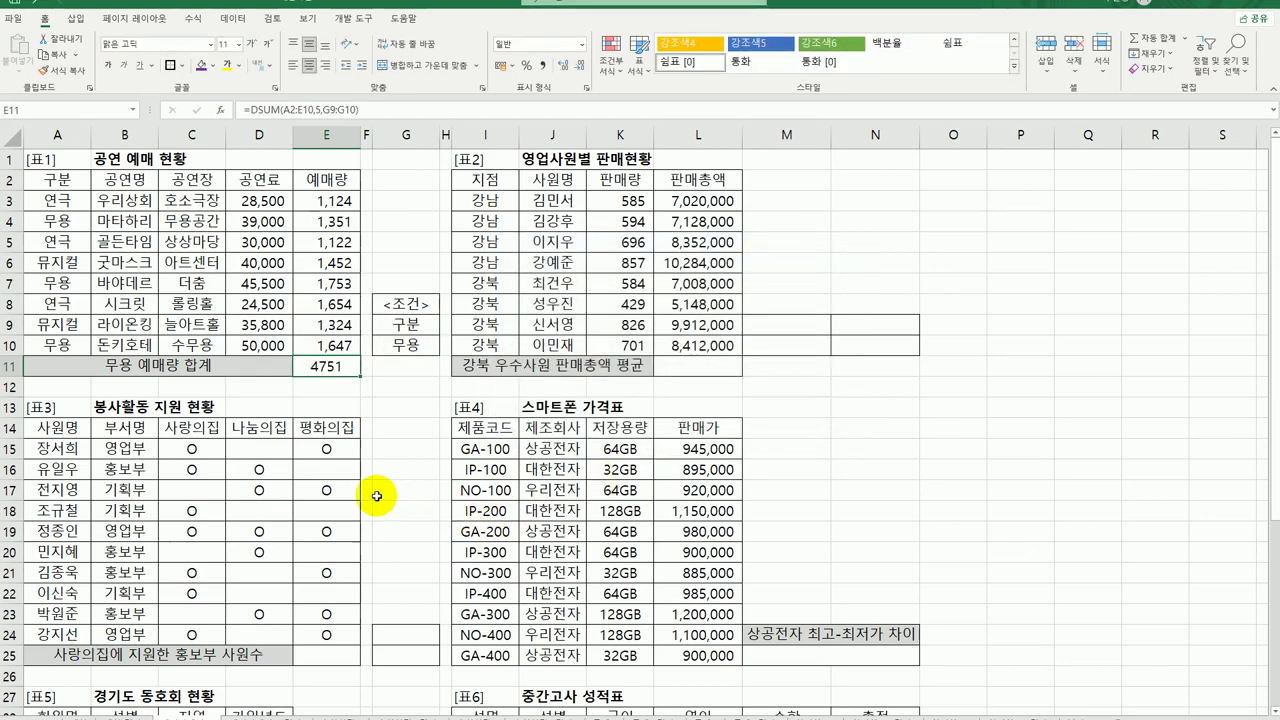
Append the unit text to the E11 formula so it reads =DSUM(A2:E10,5,G9:G10)&"매".
double_click(340, 378)
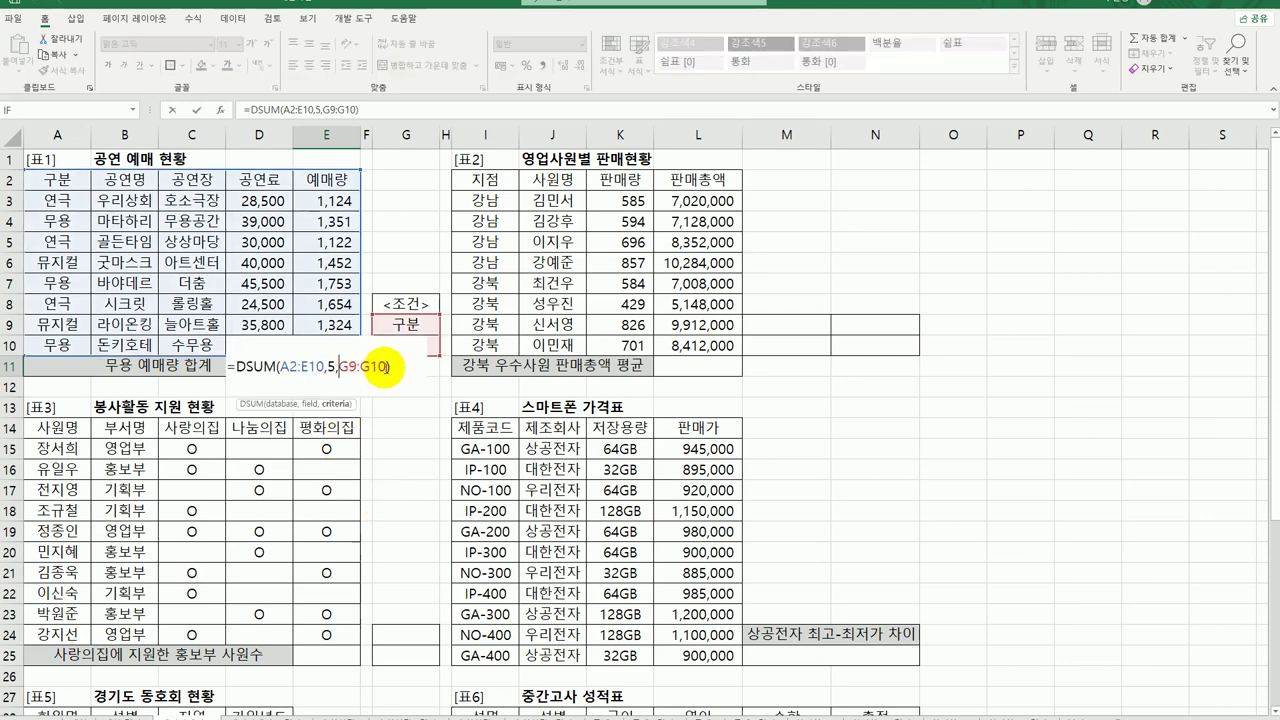
text(&"매)
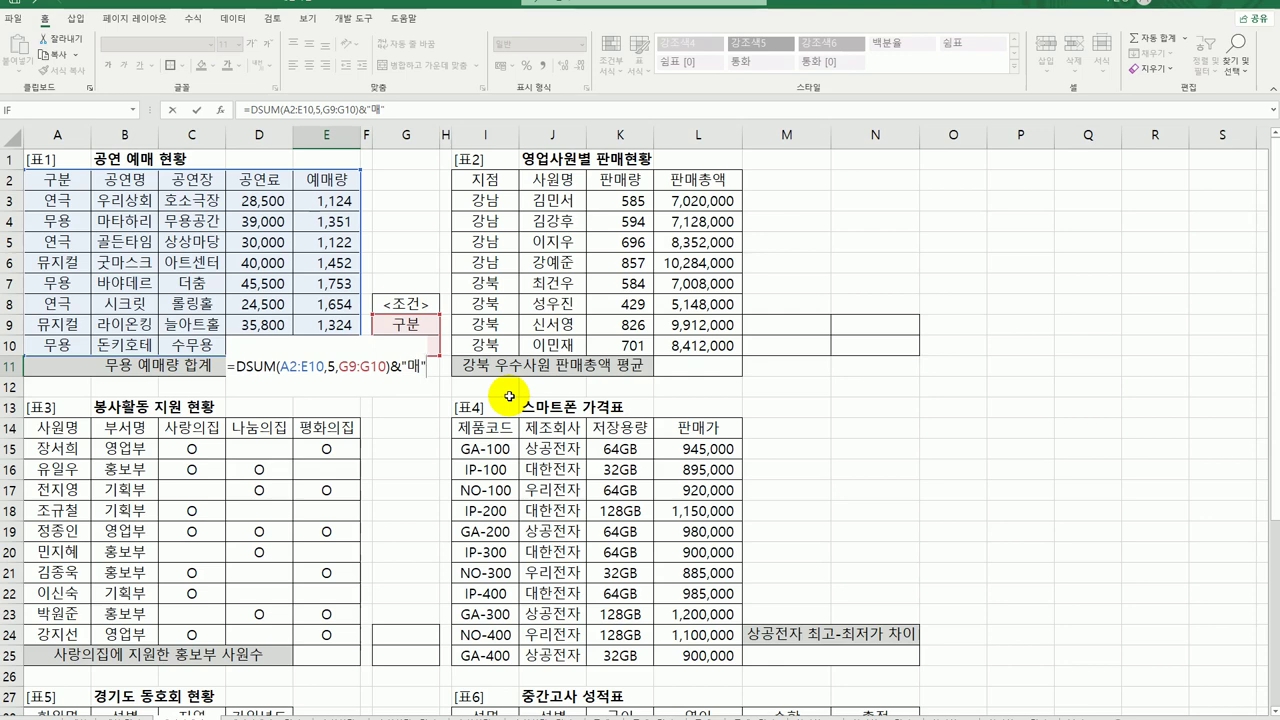
key(Return)
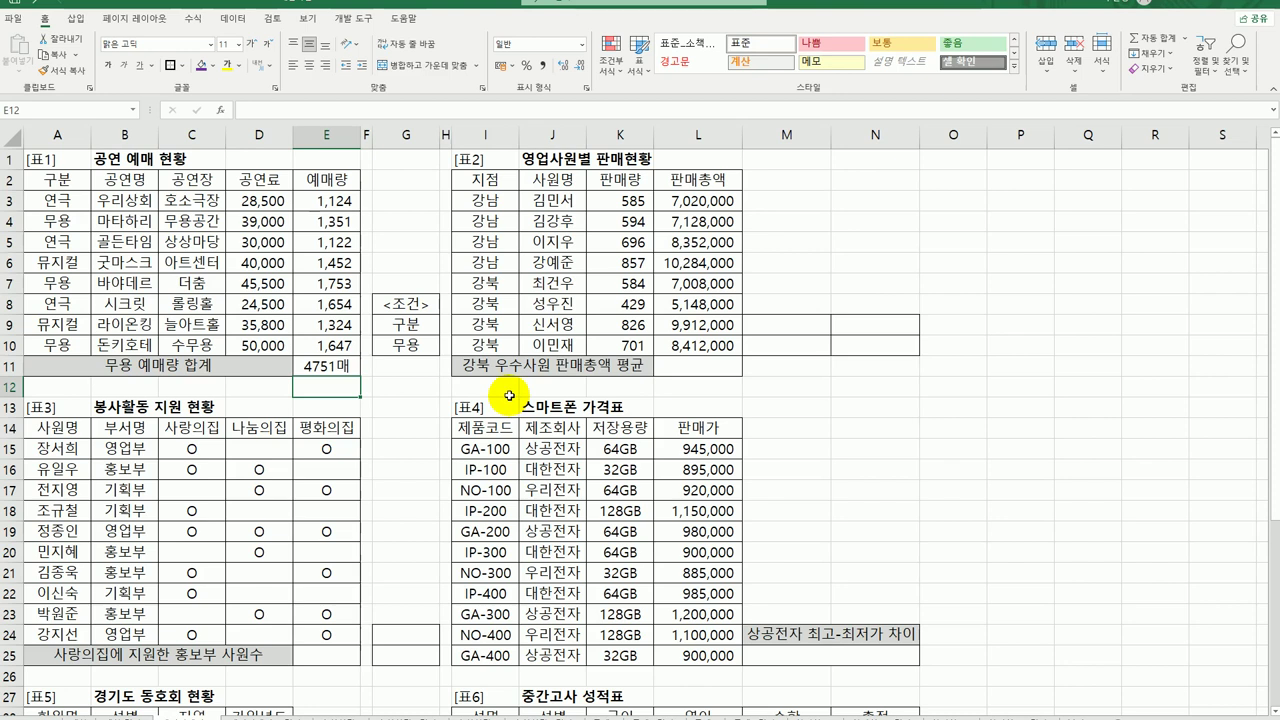
Copy the 지점 header and a 강북 cell from 표2 into the criteria cells M9:M10.
click(704, 367)
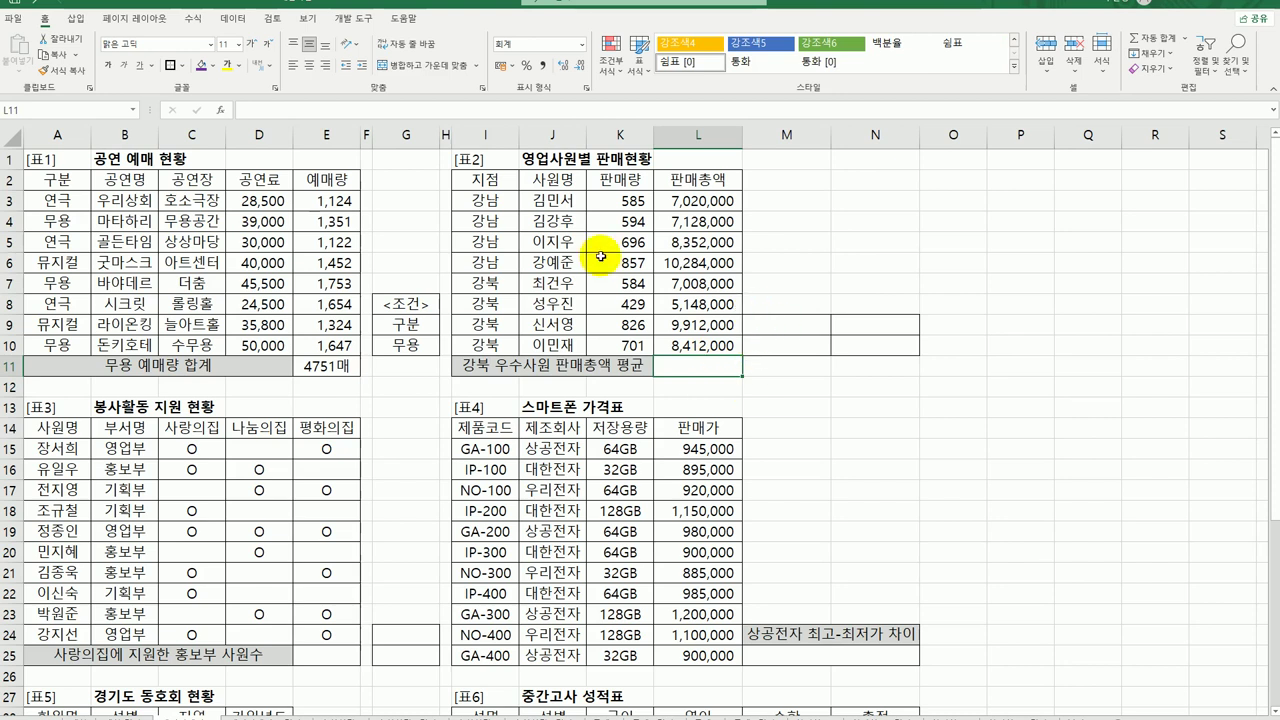
click(485, 180)
ctrl+click(485, 283)
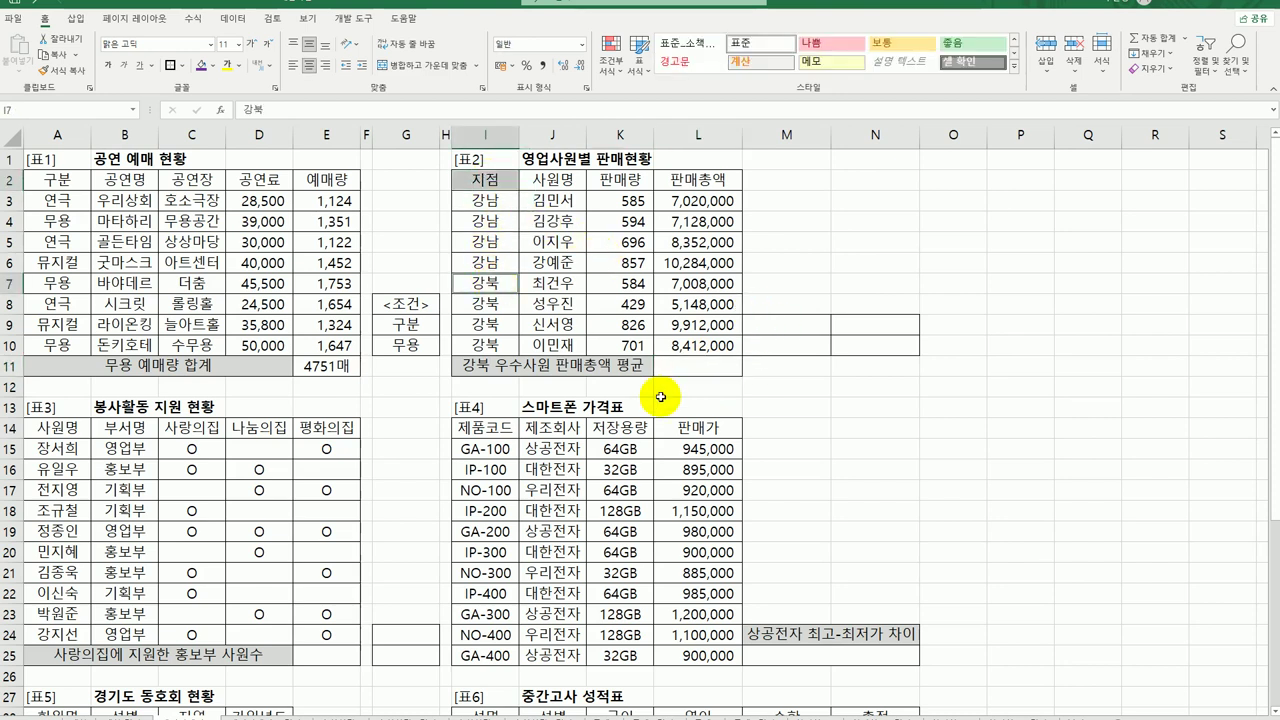
key(ctrl+c)
click(783, 325)
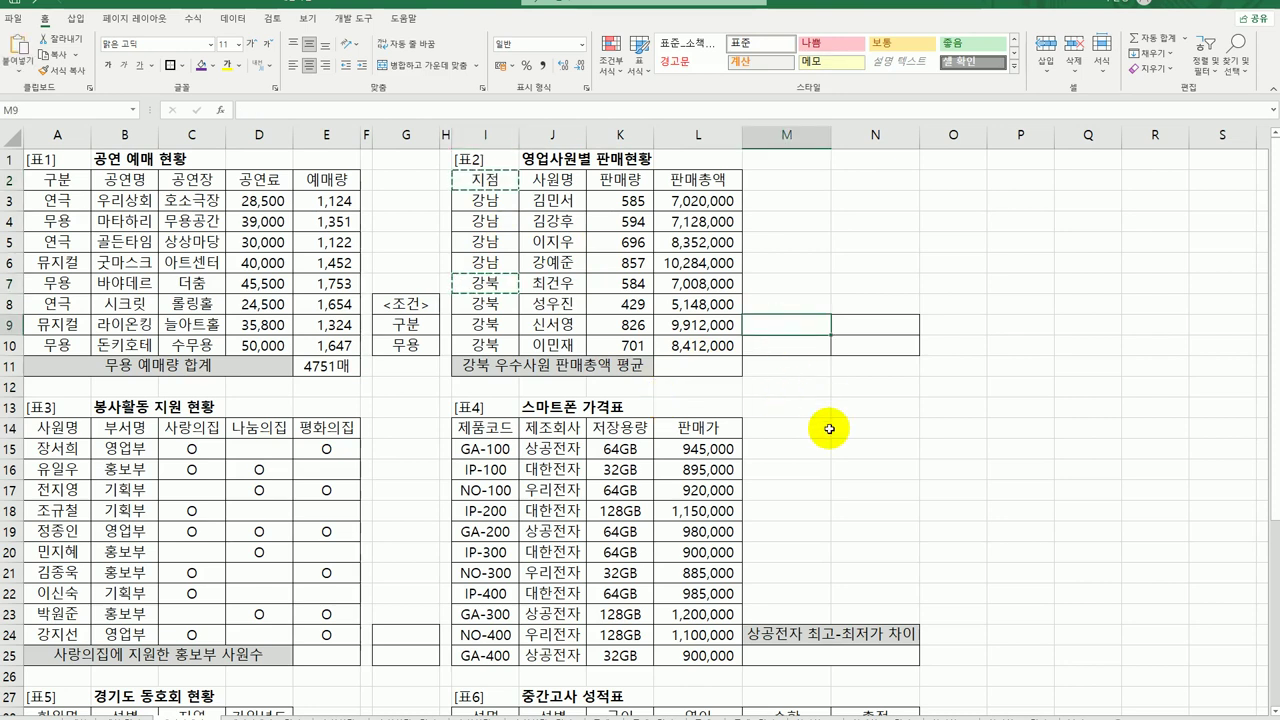
key(ctrl+v)
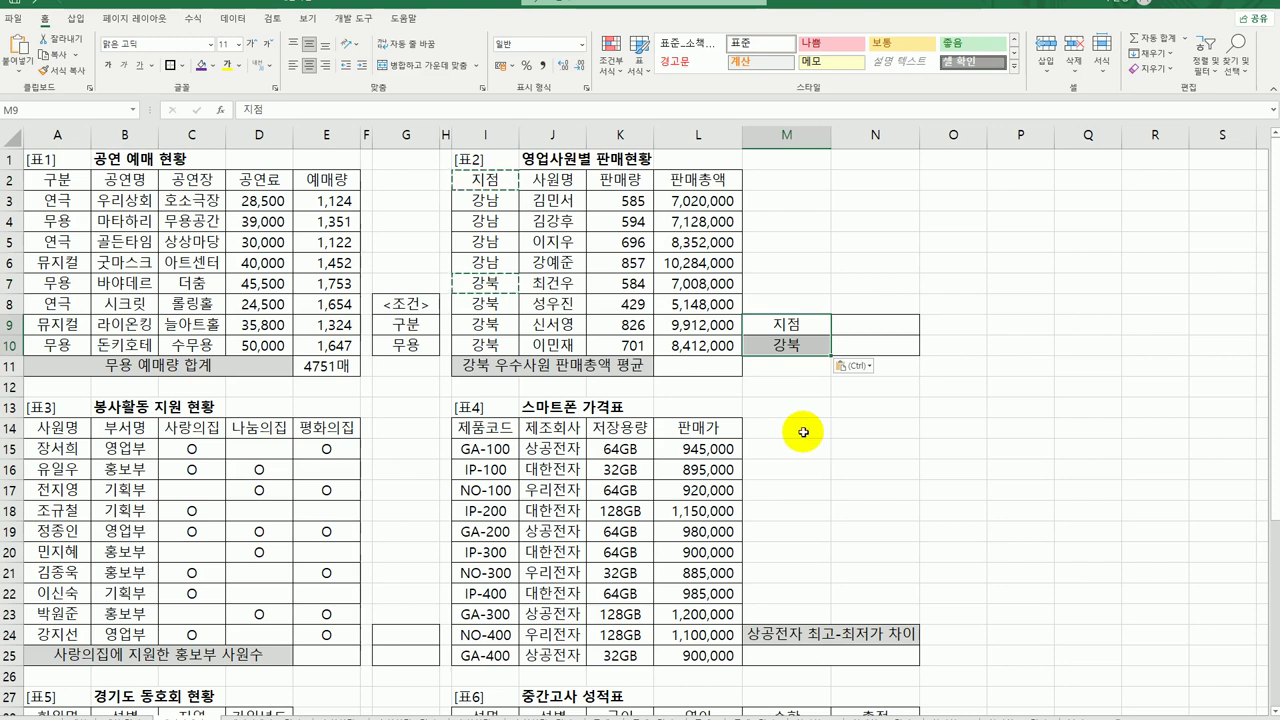
Copy the 판매량 header from 표2 into N9 and enter >=700 as its condition in N10.
click(631, 180)
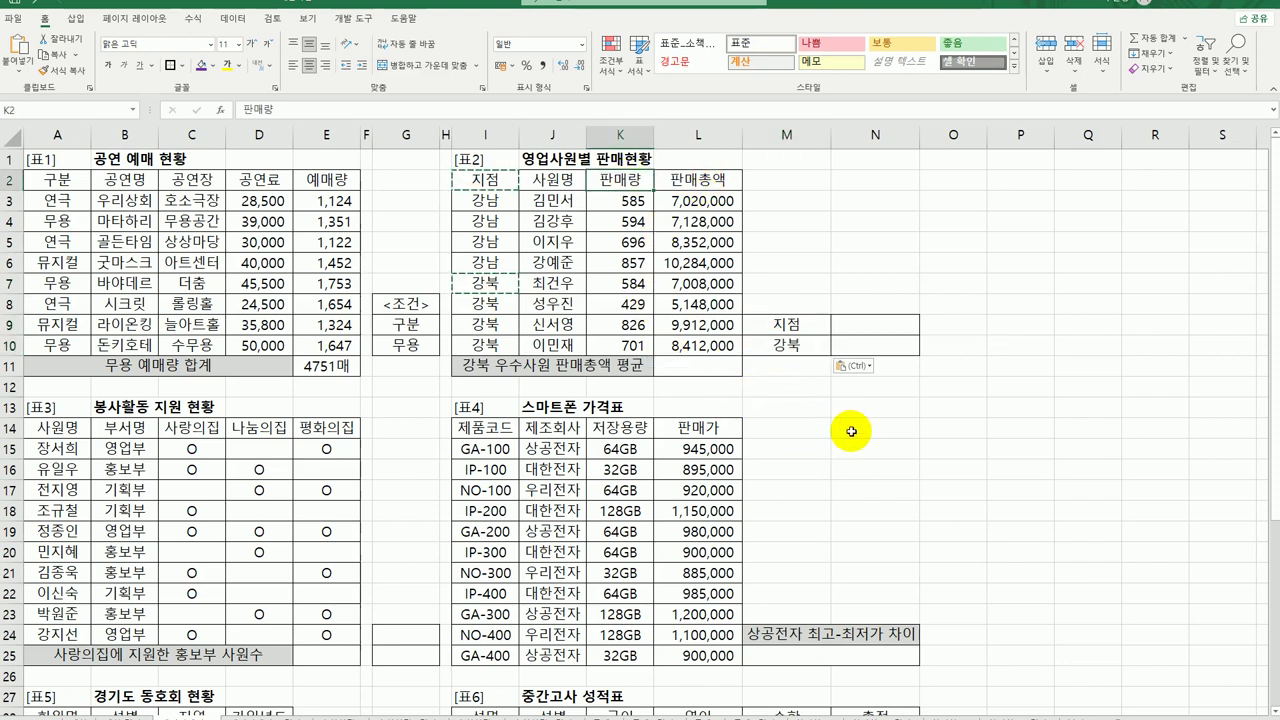
key(ctrl+c)
click(876, 327)
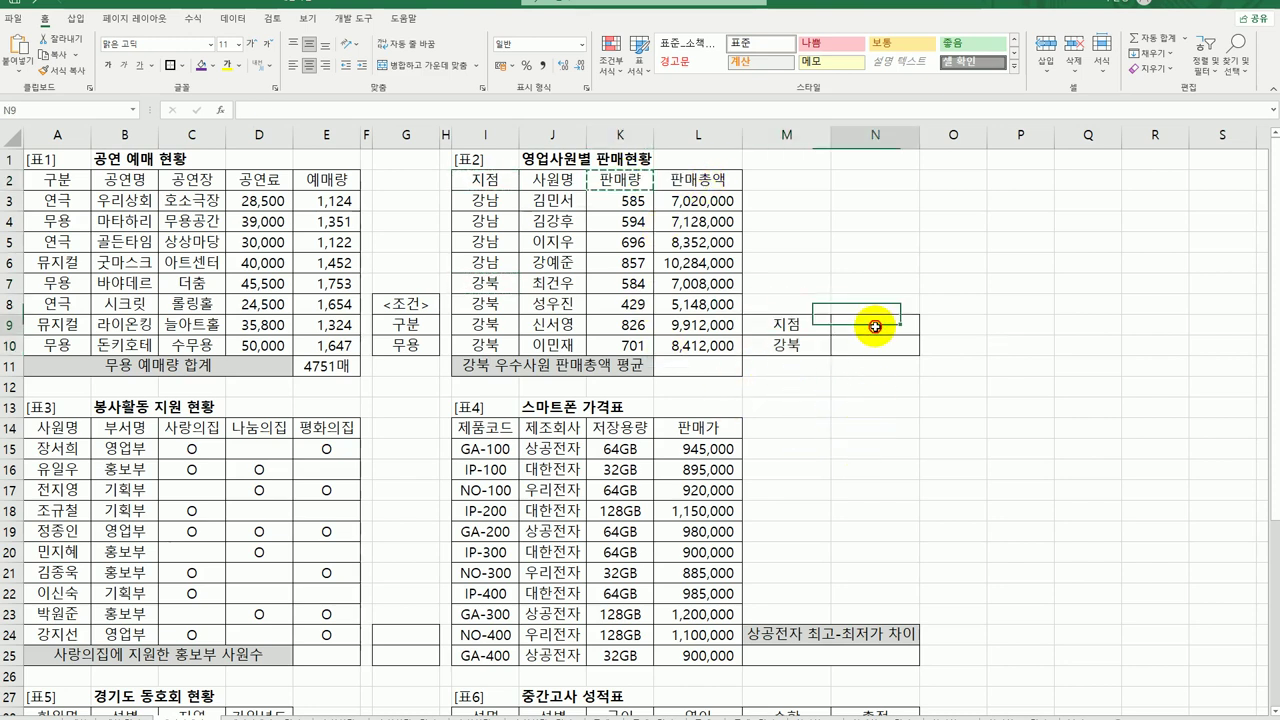
key(ctrl+v)
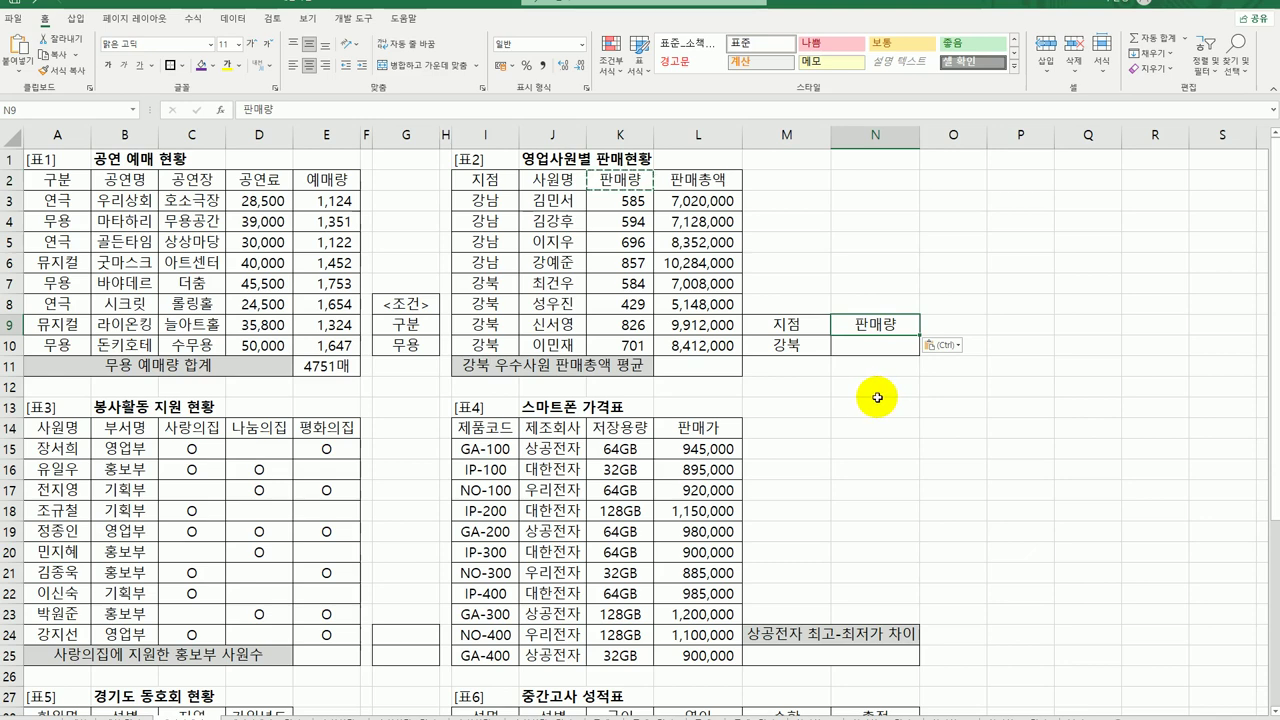
click(875, 345)
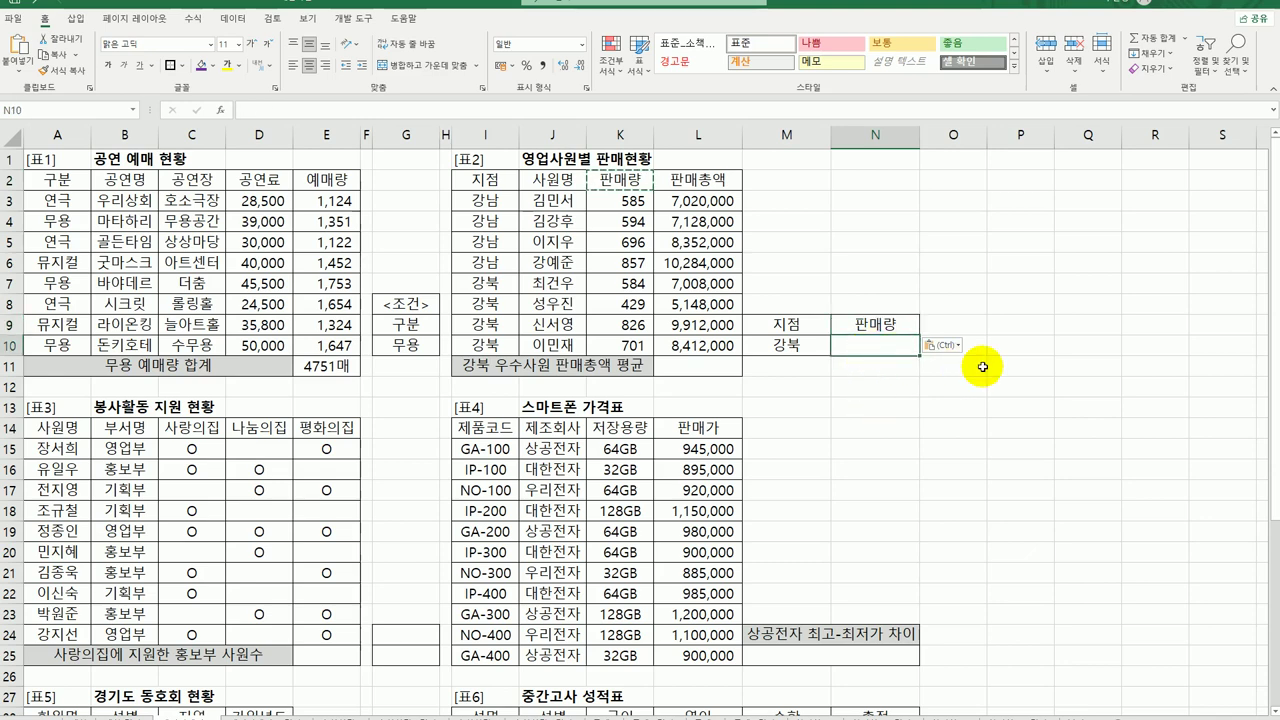
text(>=700)
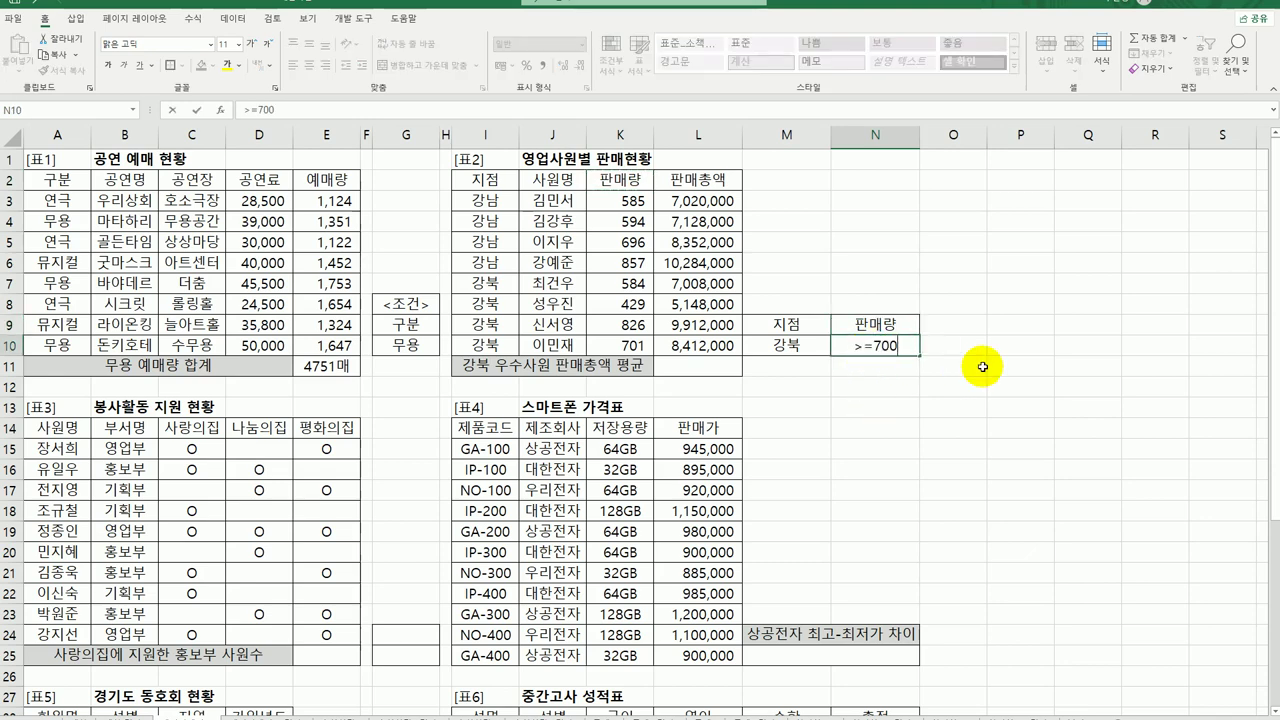
key(Return)
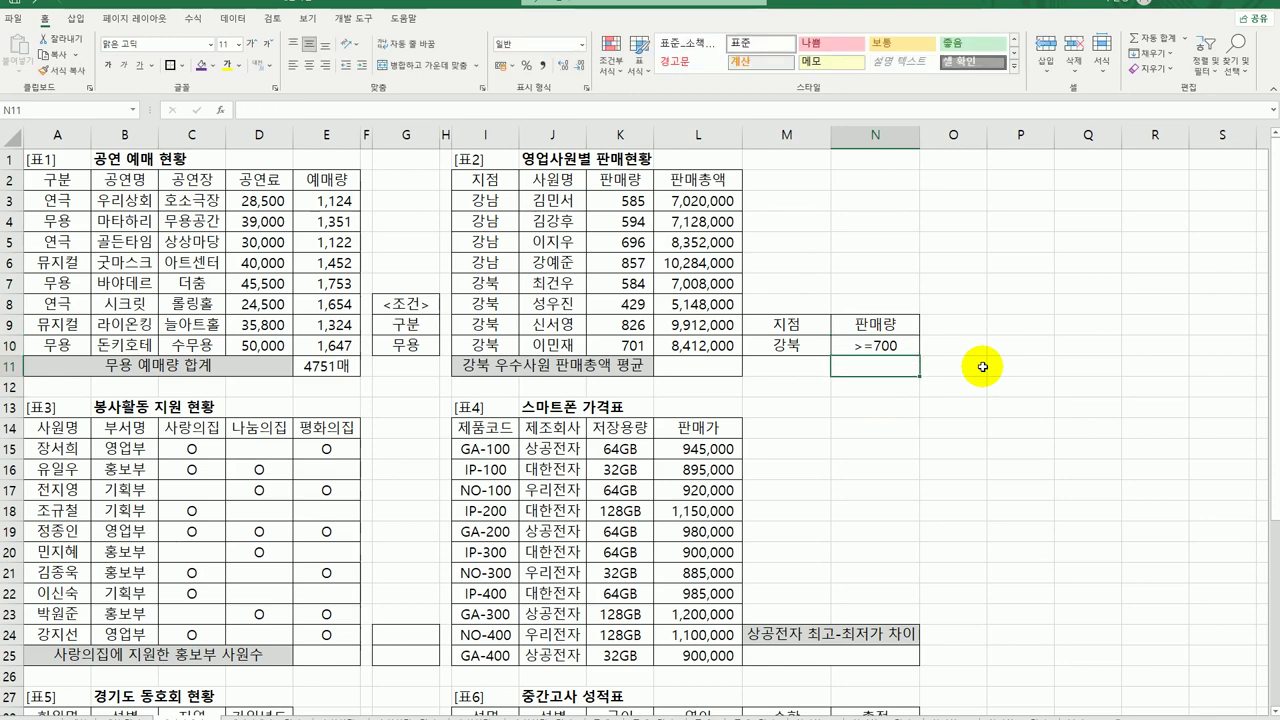
Copy the M9:N10 criteria to P9:Q10 and move the copied >=700 condition down to Q11 as an OR example.
drag(808, 348, 870, 348)
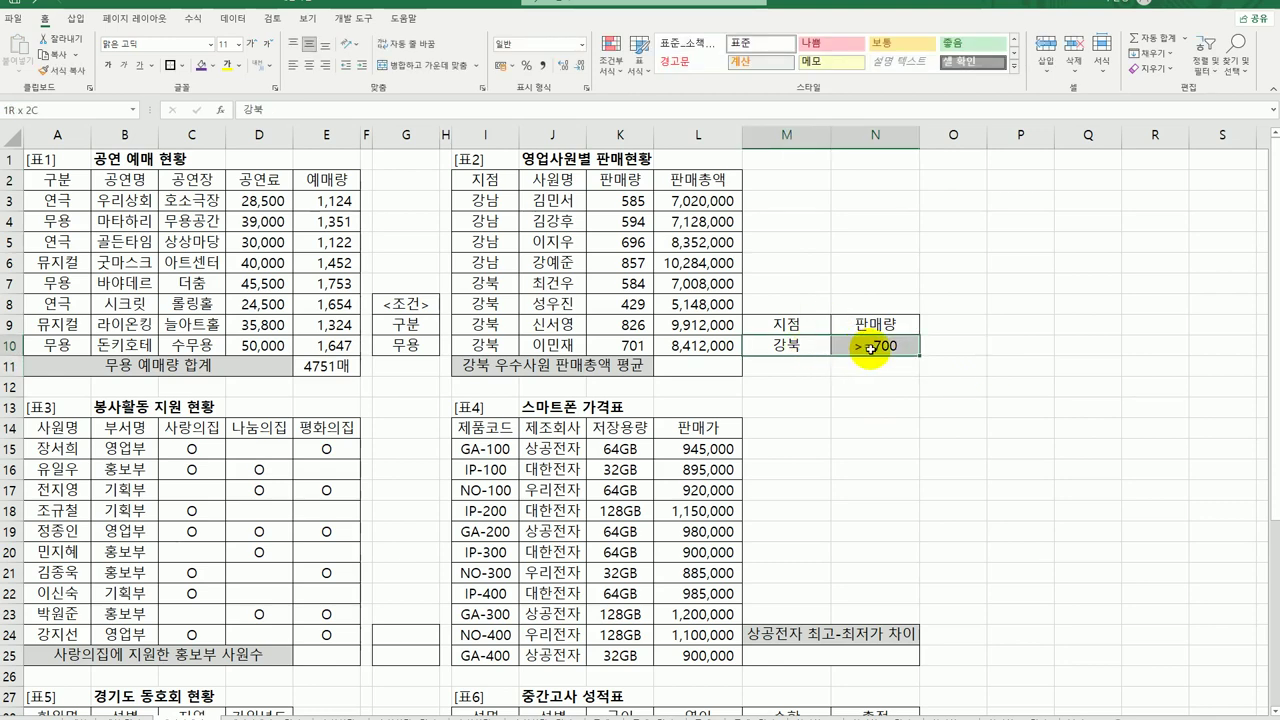
click(858, 428)
drag(787, 324, 875, 345)
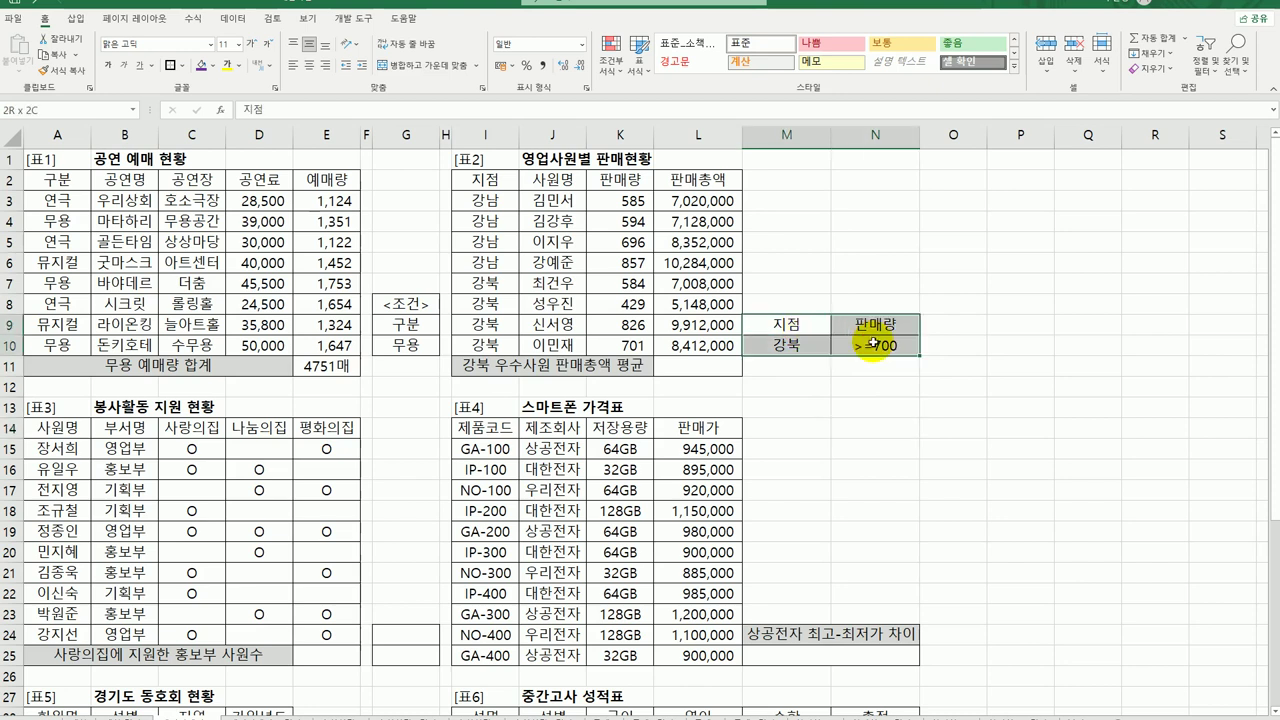
key(ctrl+c)
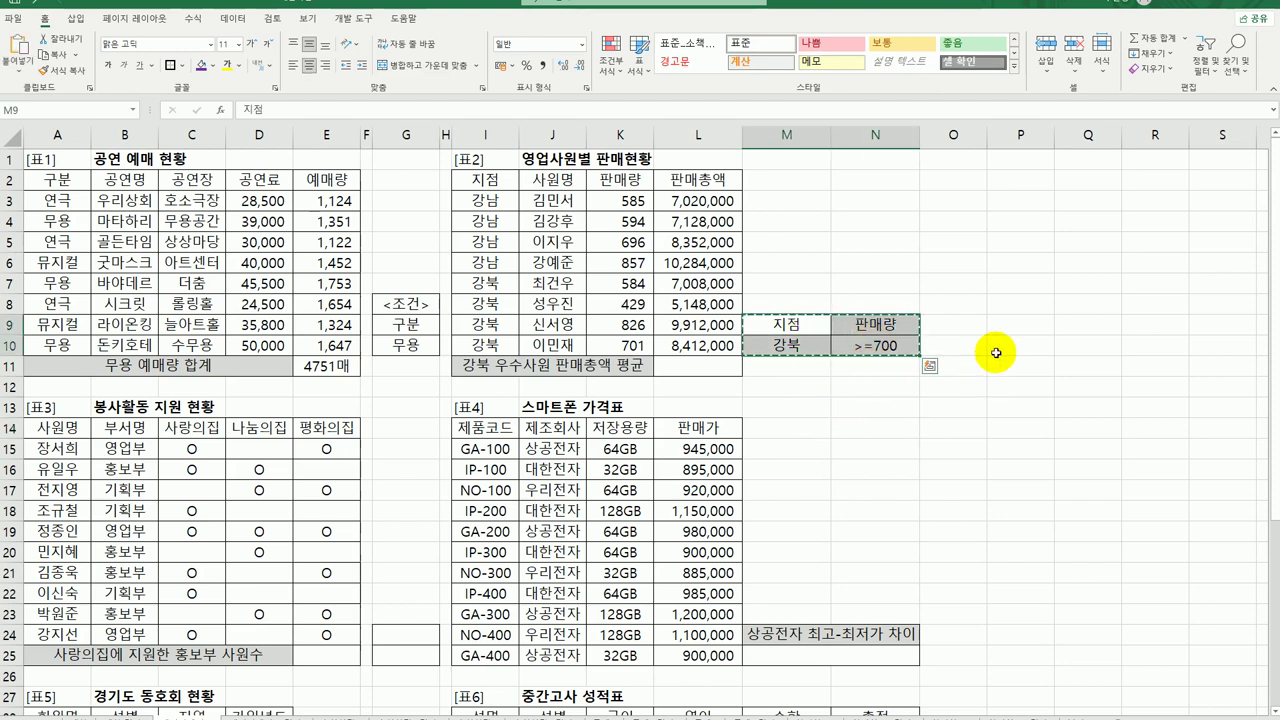
click(1018, 325)
key(ctrl+v)
click(1083, 346)
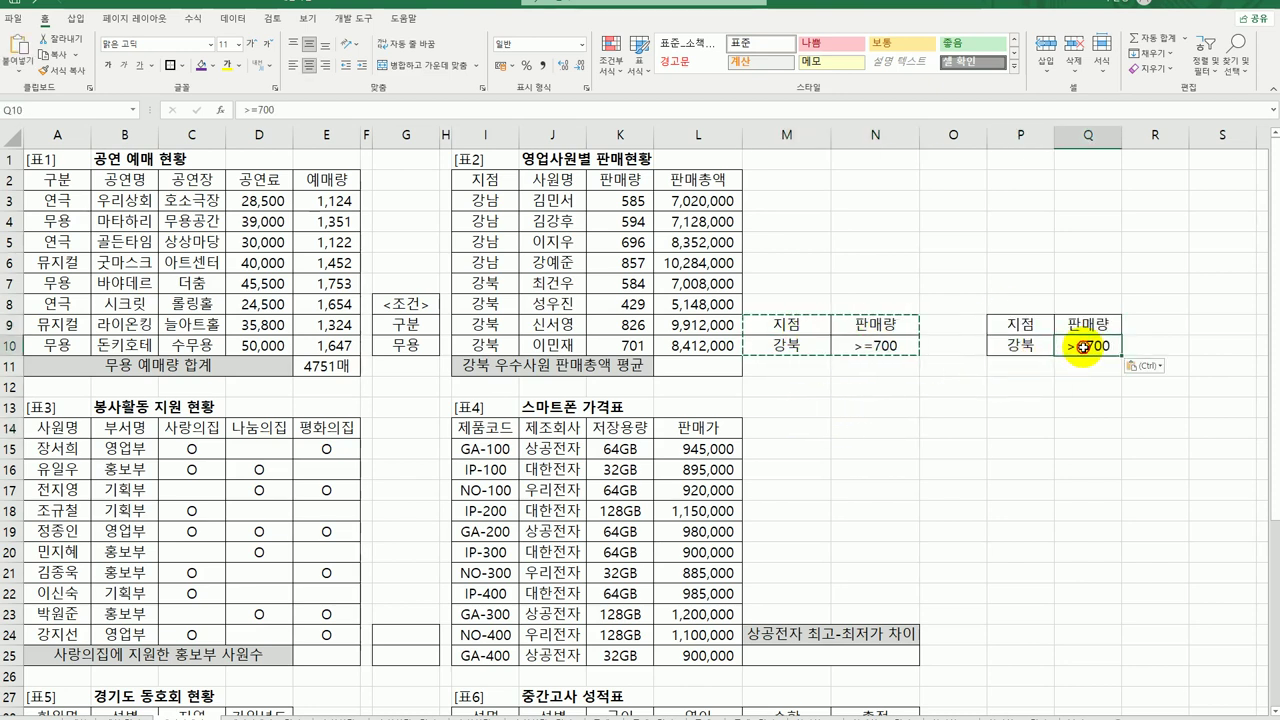
drag(1083, 346, 1085, 368)
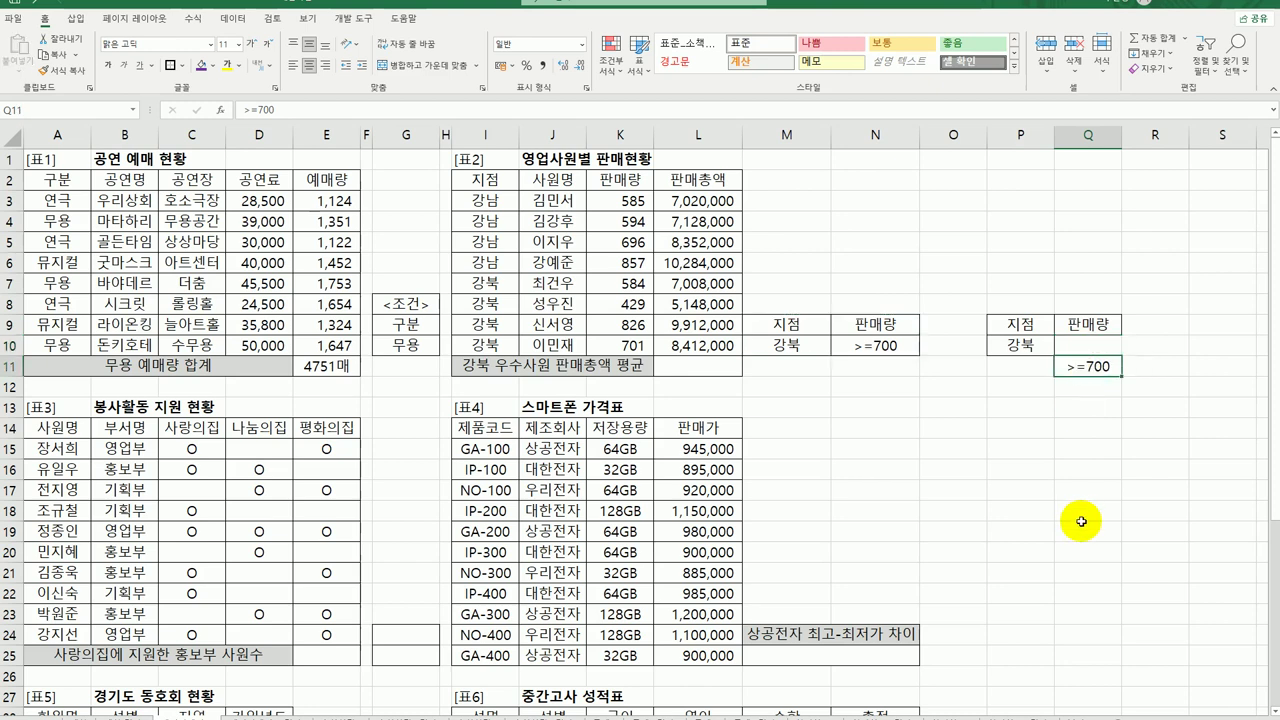
drag(1020, 326, 1092, 370)
click(1020, 340)
click(1003, 444)
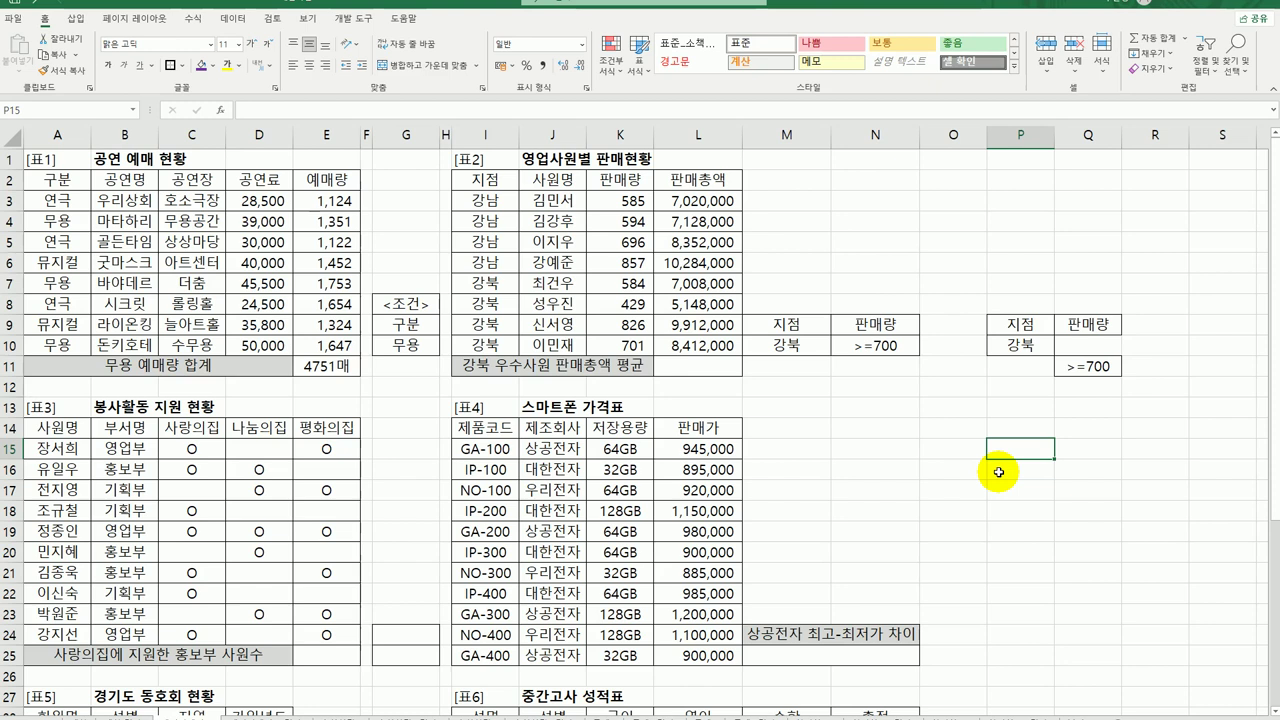
Start a DAVERAGE formula in L11 and open its function arguments, keeping 표2 uncovered.
click(700, 180)
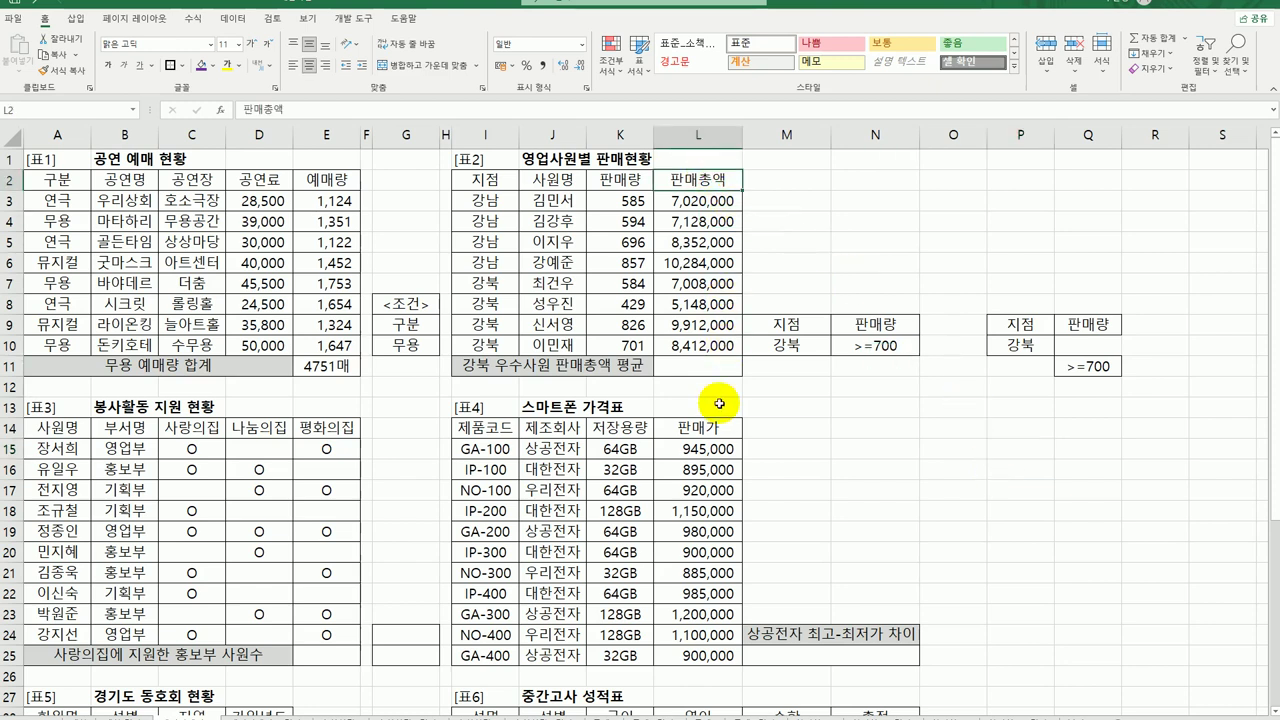
click(705, 366)
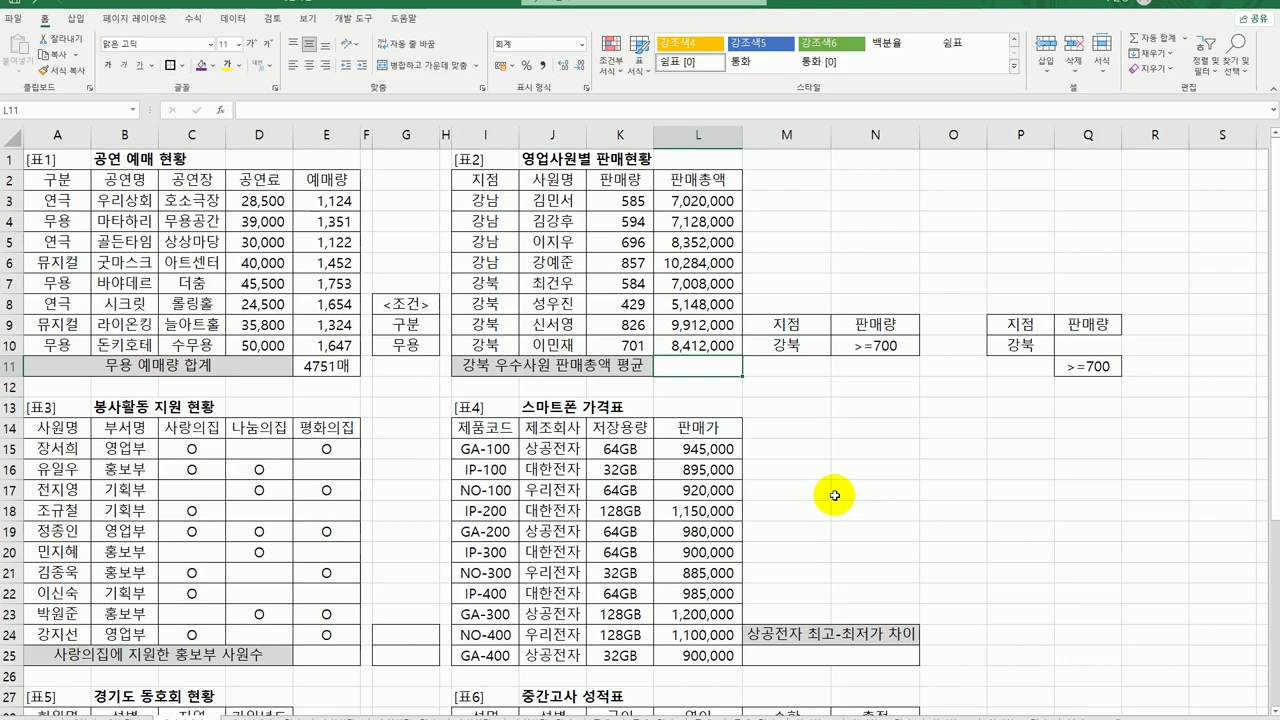
text(=)
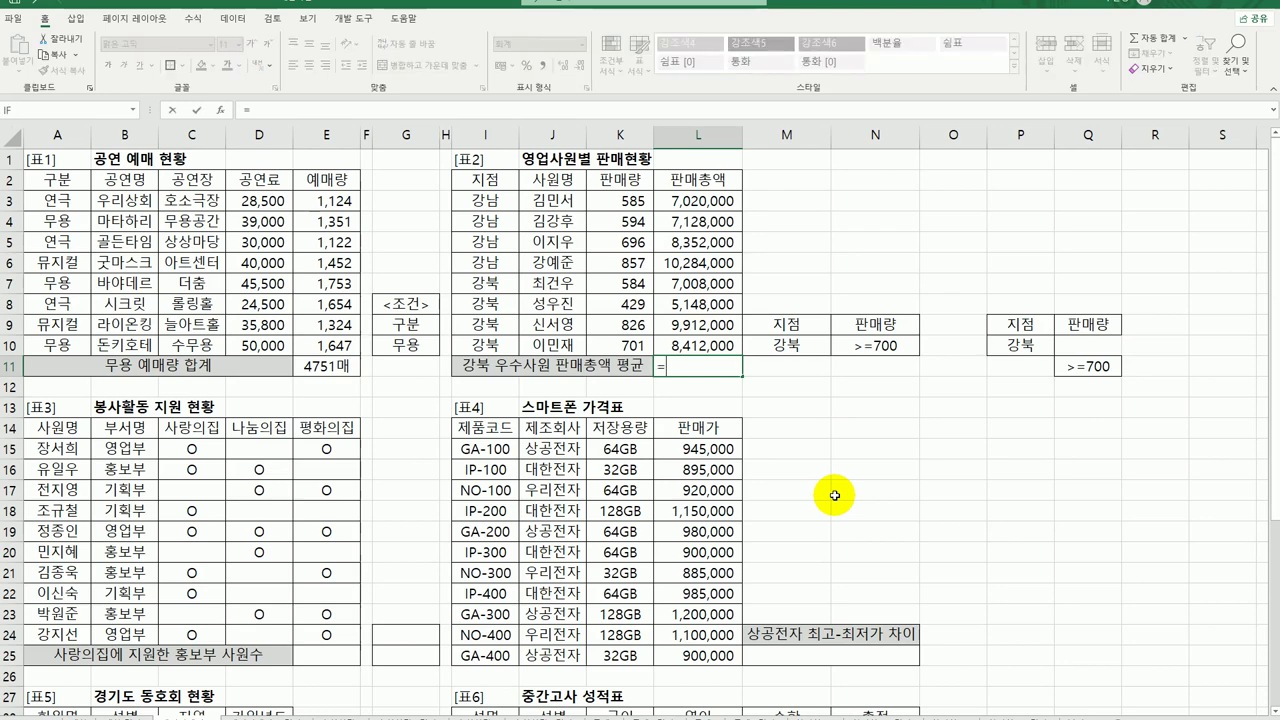
text(ㅇ)
key(BackSpace)
text(da)
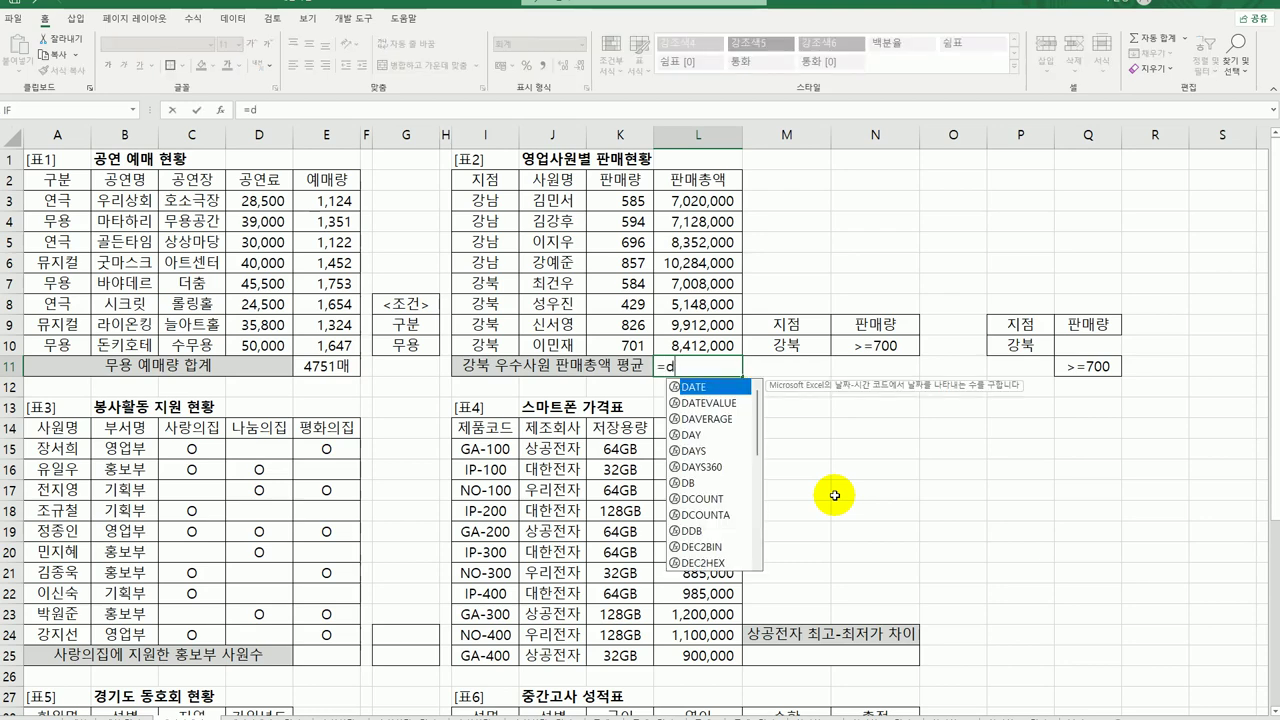
click(714, 418)
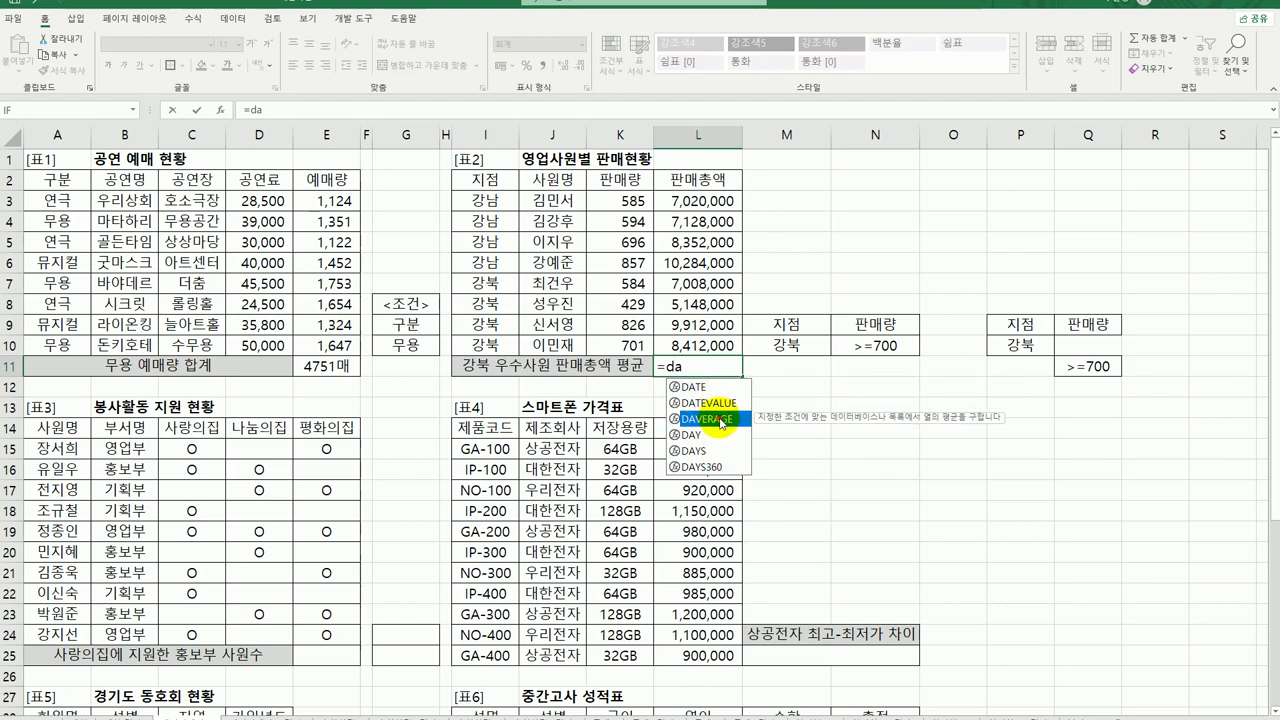
double_click(716, 418)
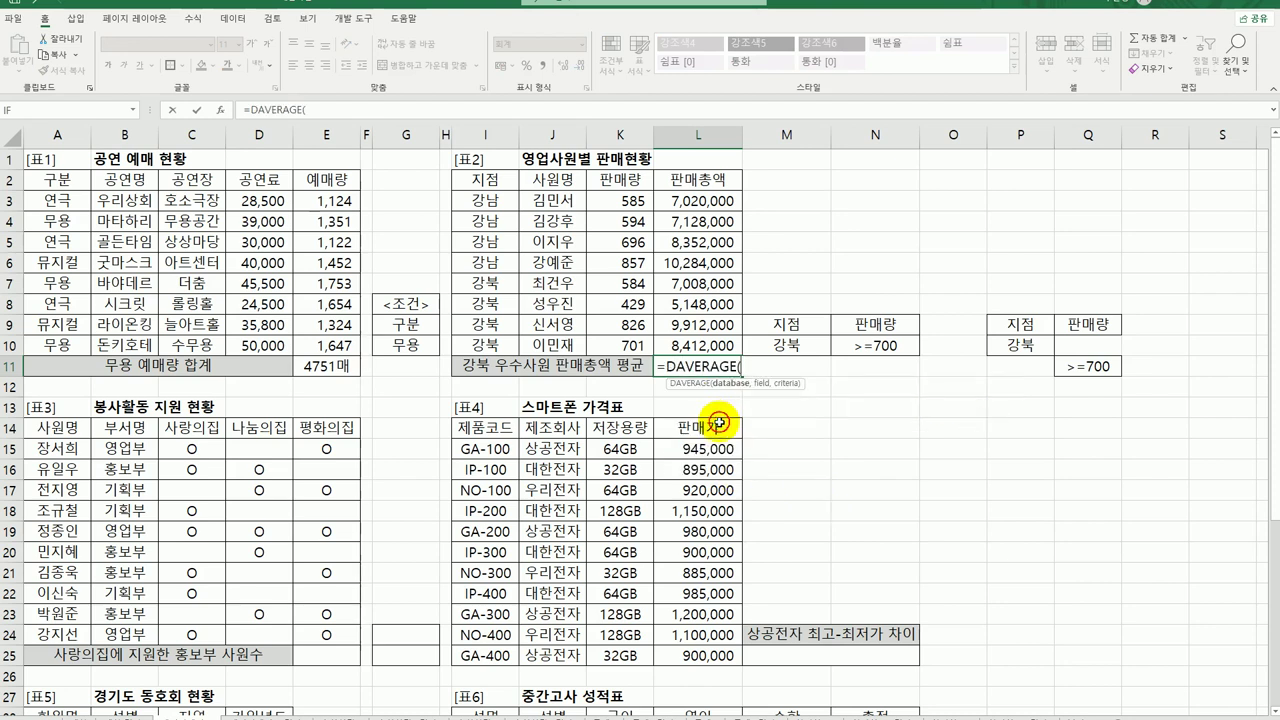
click(222, 111)
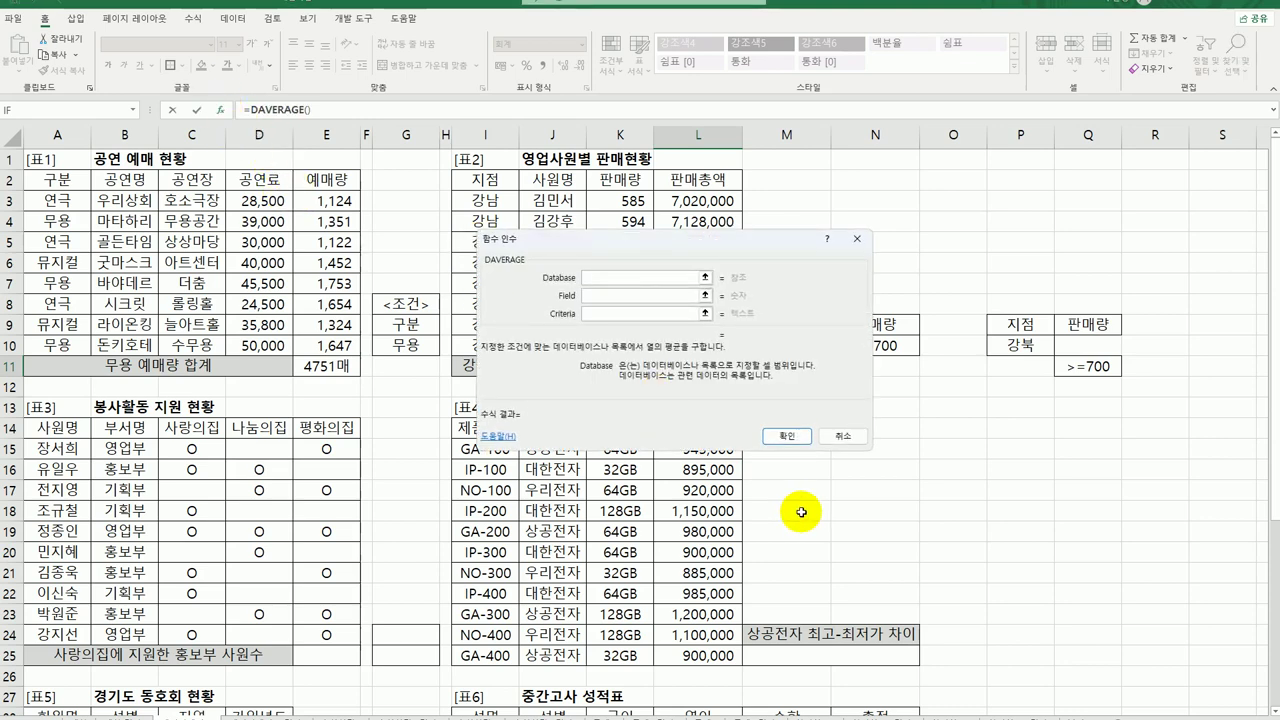
drag(743, 244, 896, 443)
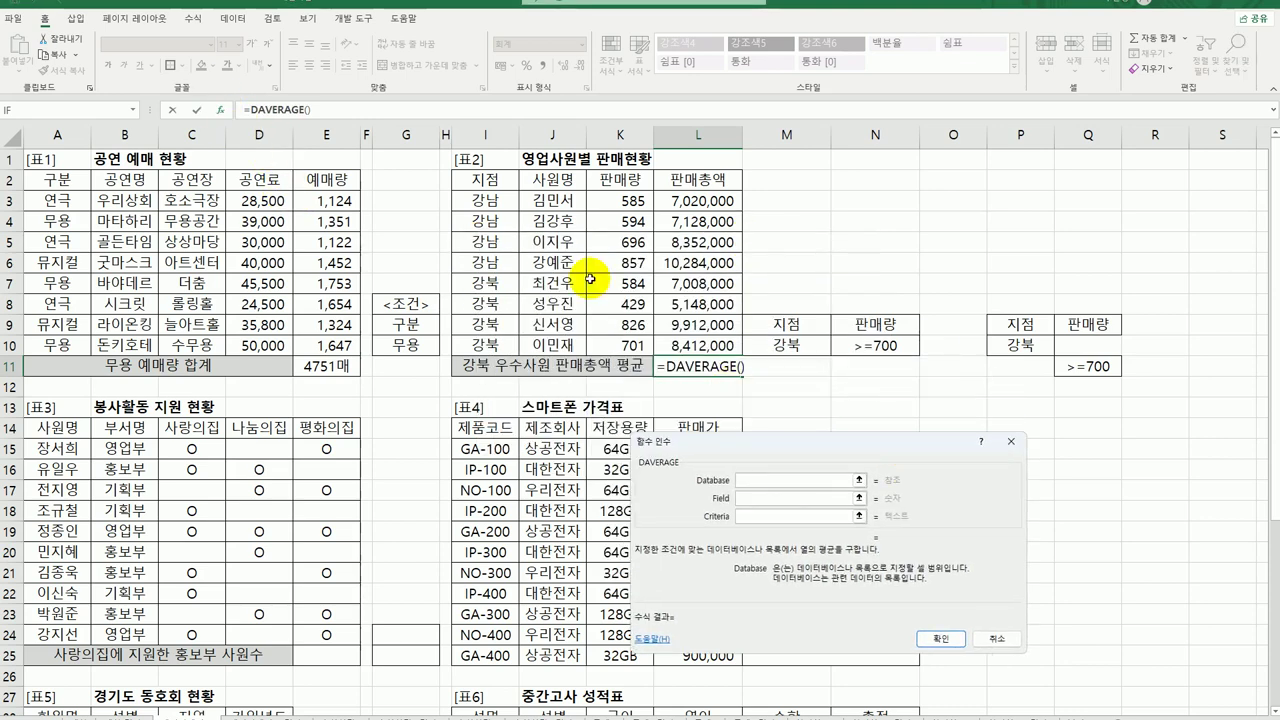
Set the DAVERAGE database to I2:L10 and its field to column number 4.
drag(509, 180, 698, 345)
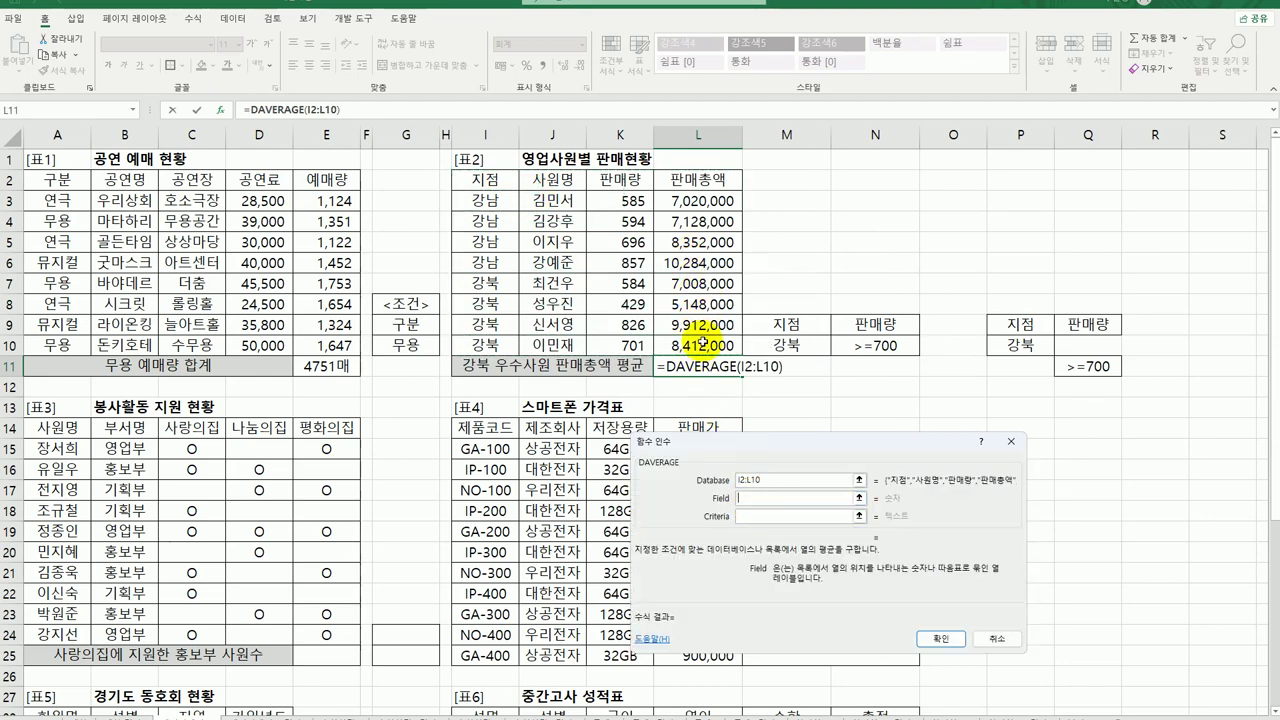
click(694, 180)
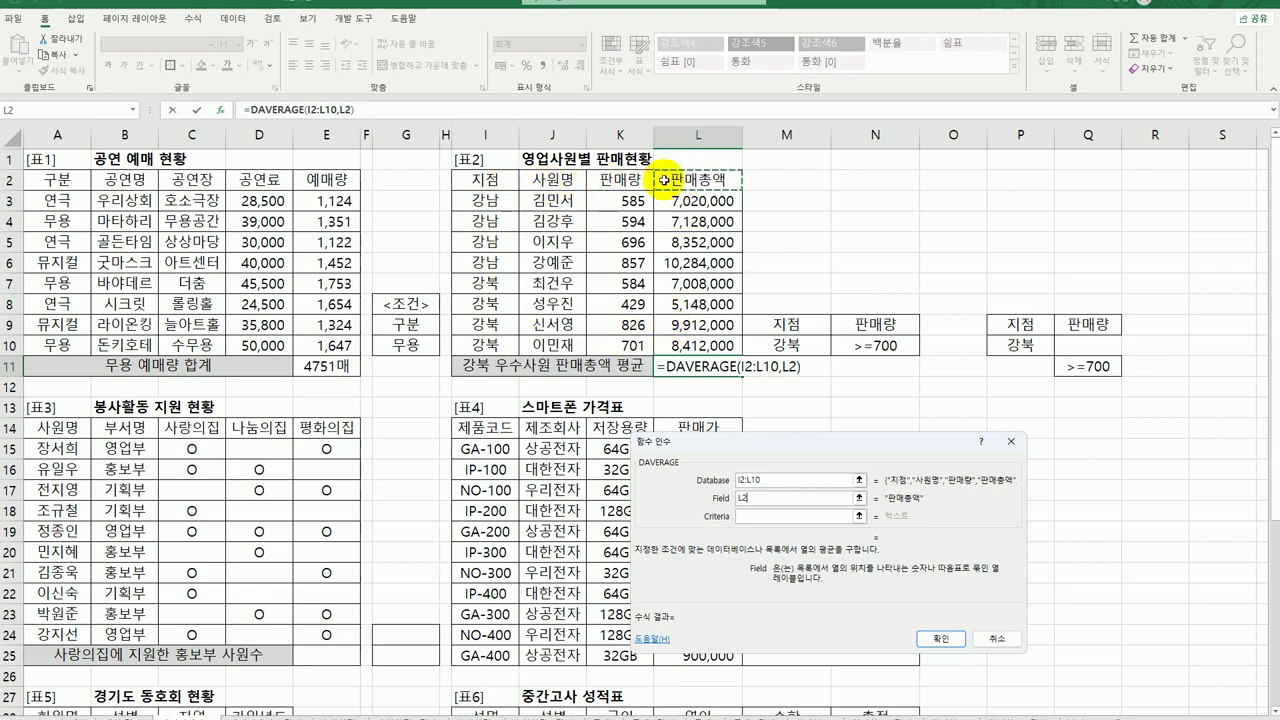
click(717, 500)
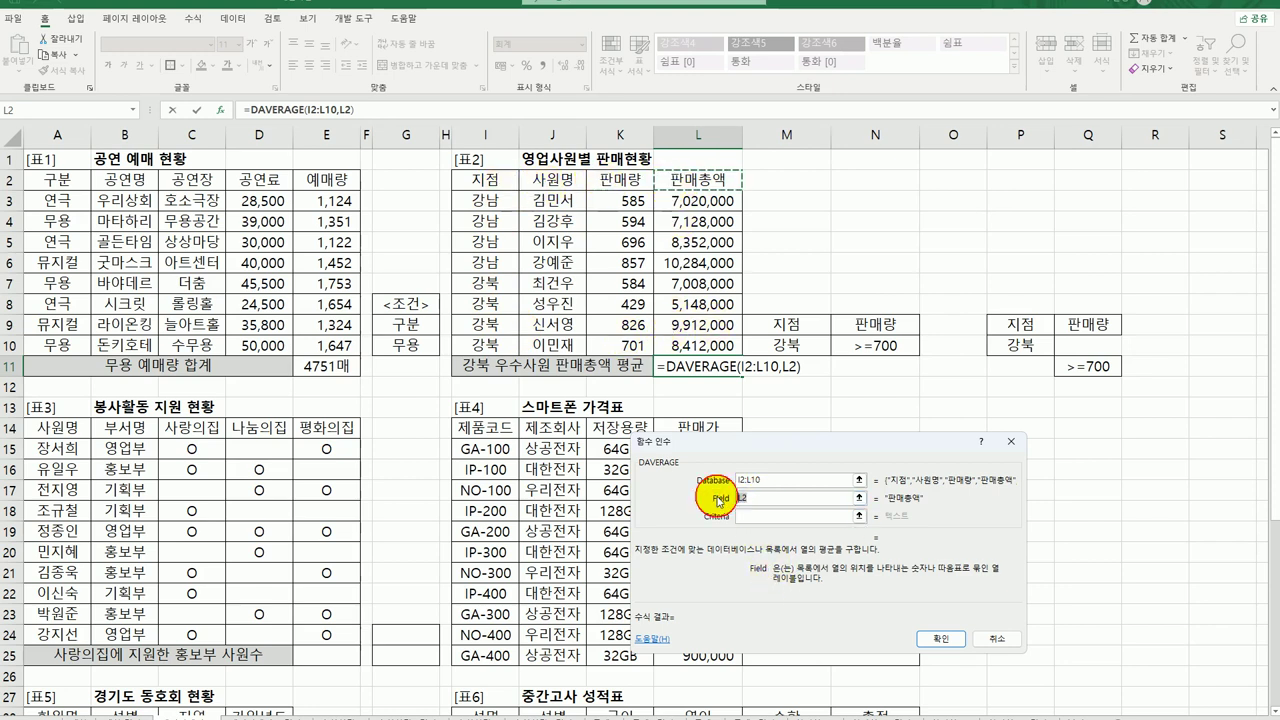
text(4)
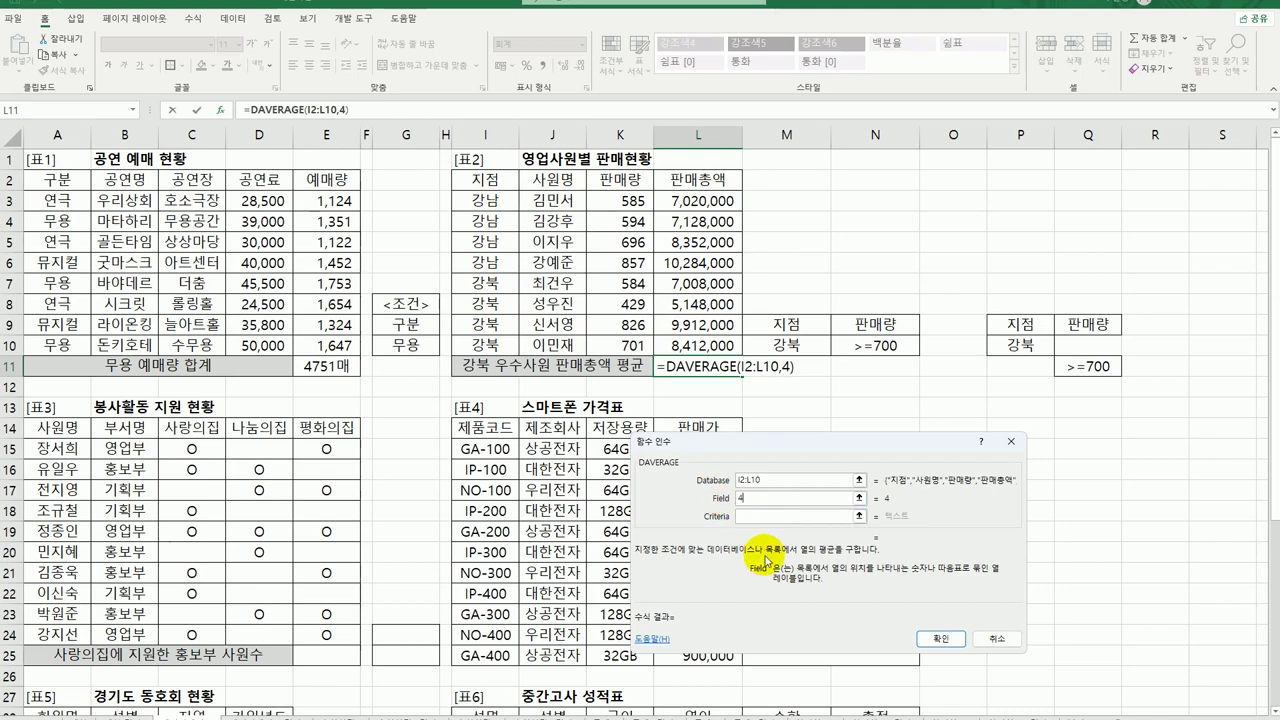
Set the DAVERAGE criteria to M9:N10 and complete the formula in L11.
click(768, 515)
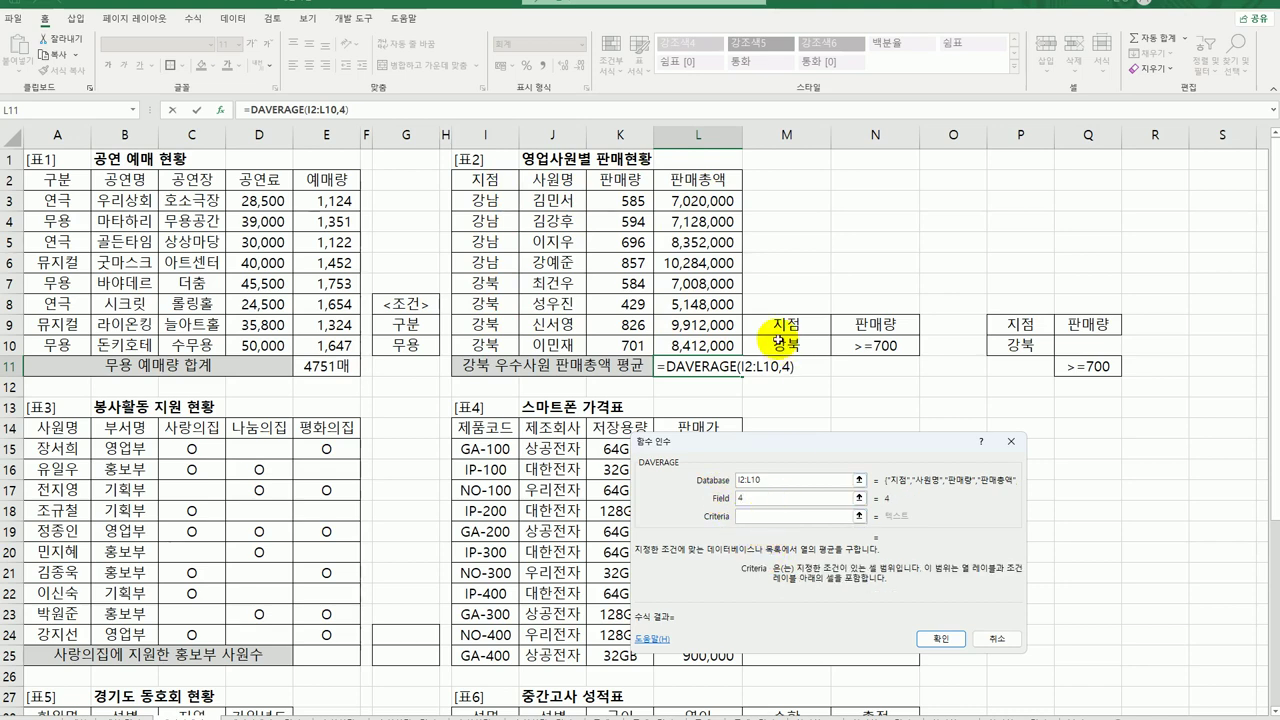
drag(786, 323, 883, 344)
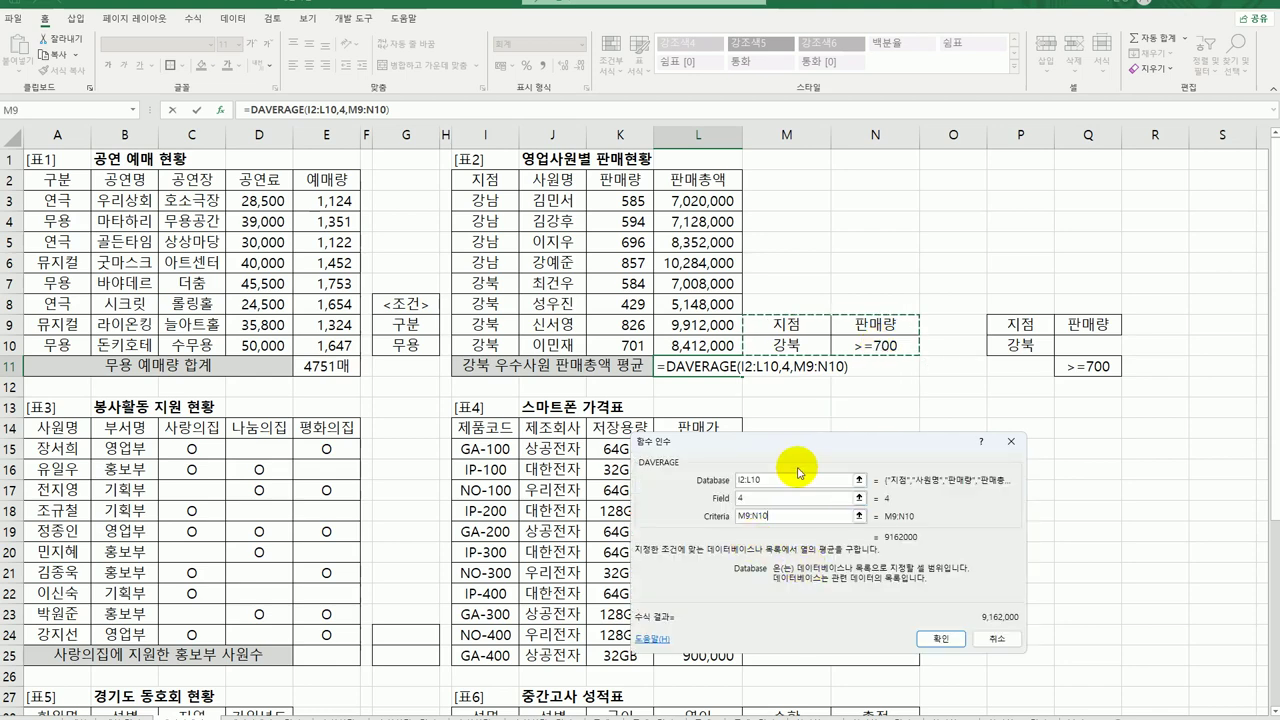
drag(800, 442, 824, 392)
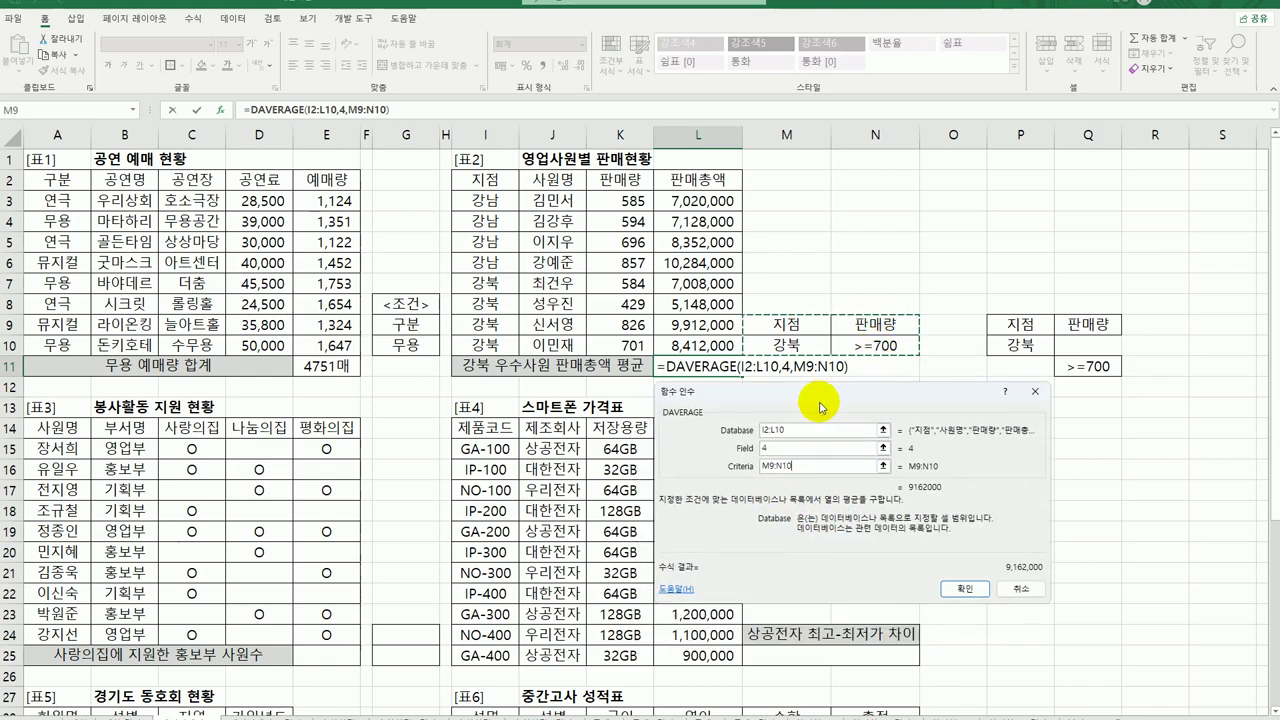
click(958, 590)
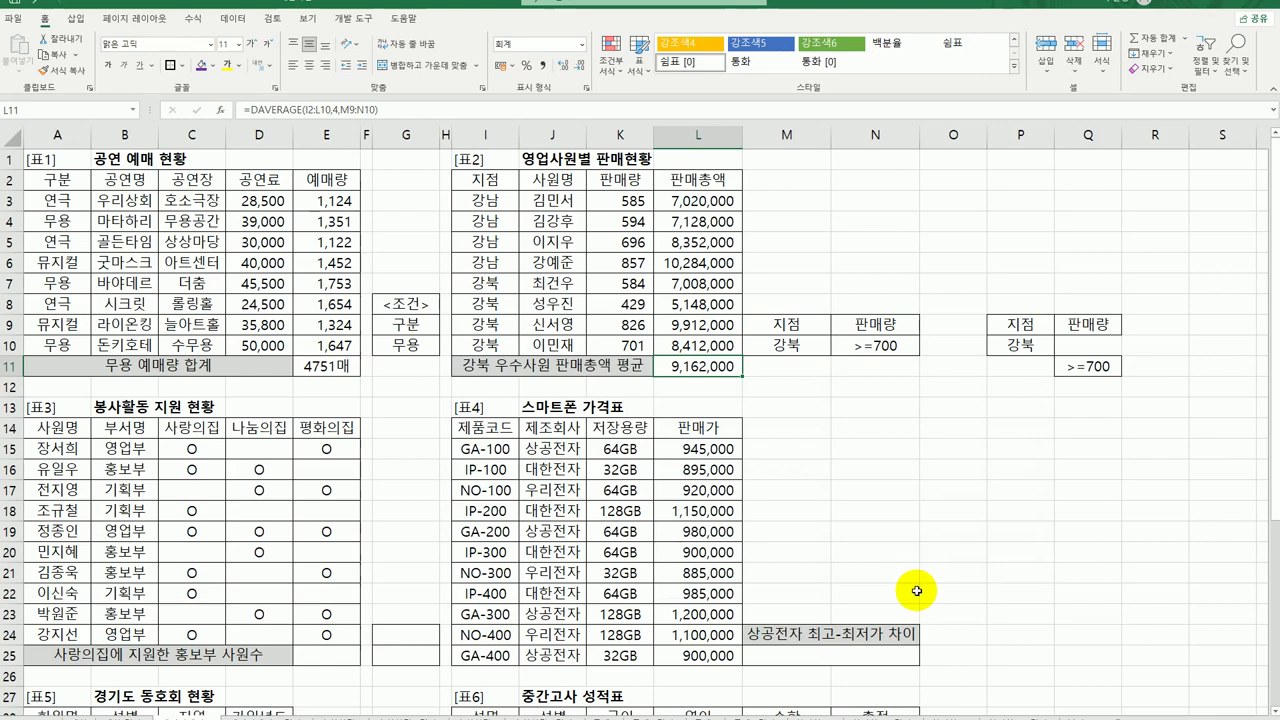
Examine the 부서명 and 사랑의집 columns of 표3 and the summary cell E25 to identify the needed criteria.
scroll(525, 553, down, 1)
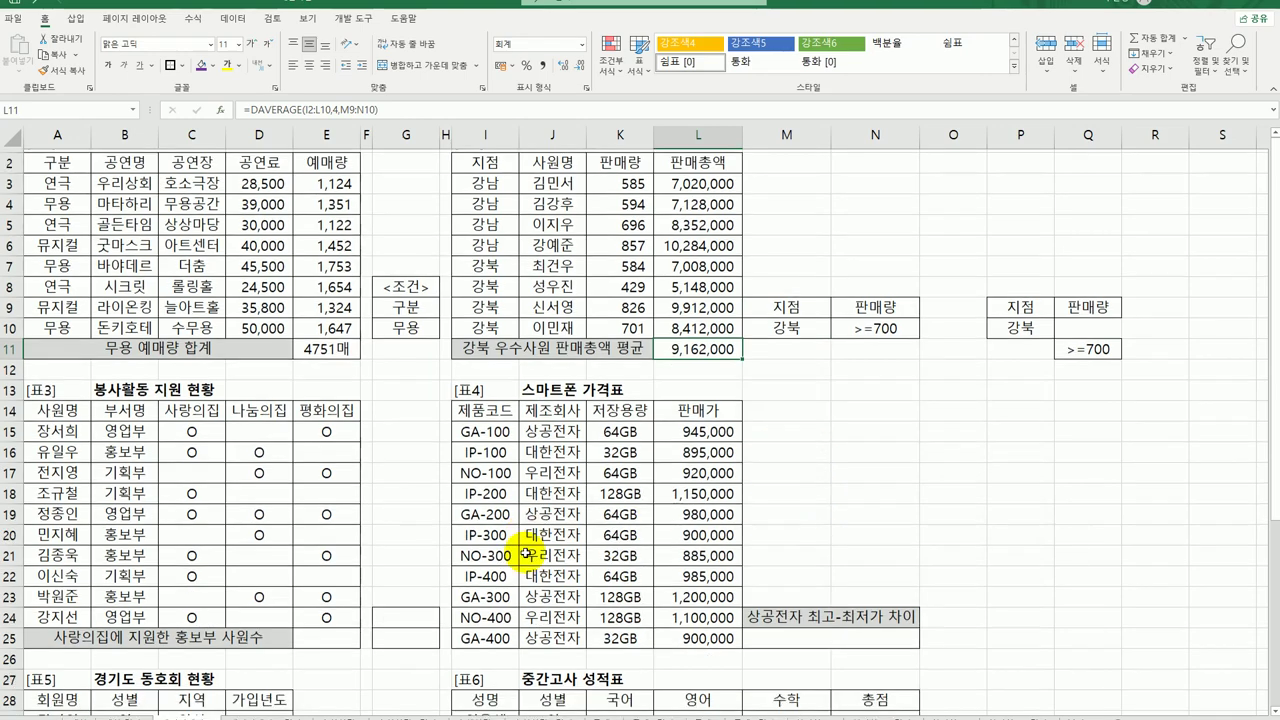
scroll(525, 553, down, 4)
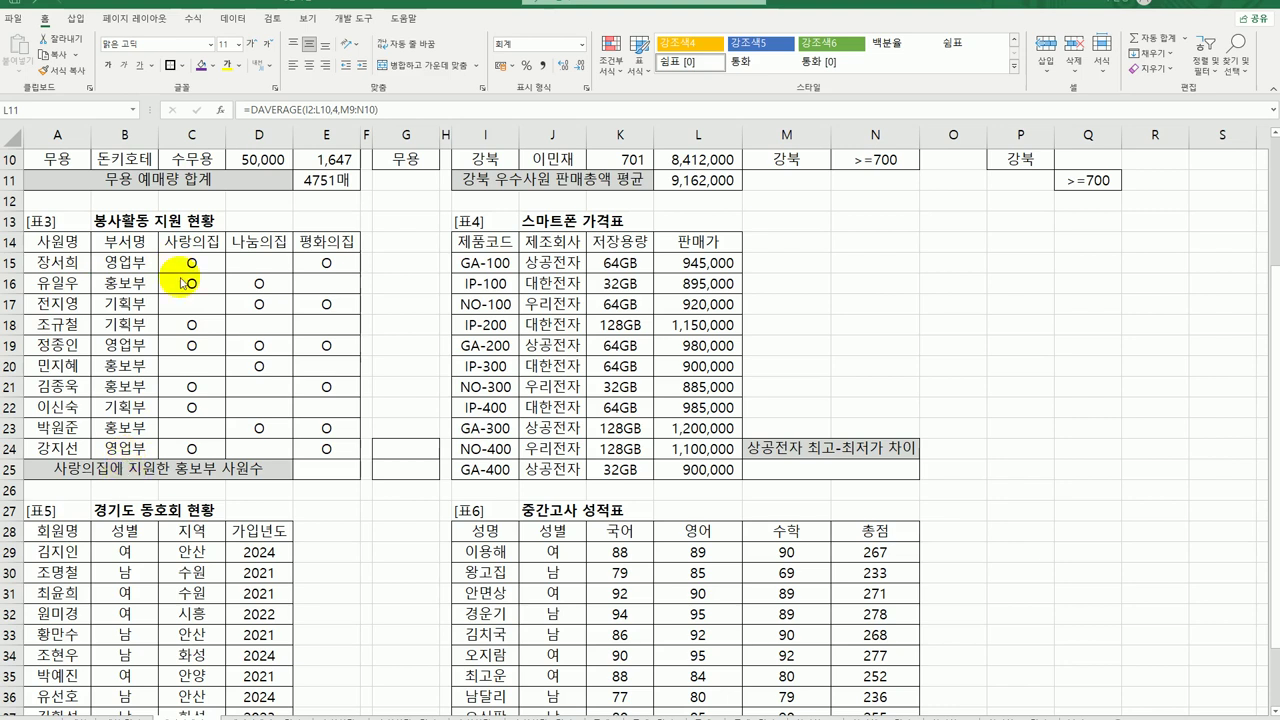
click(189, 243)
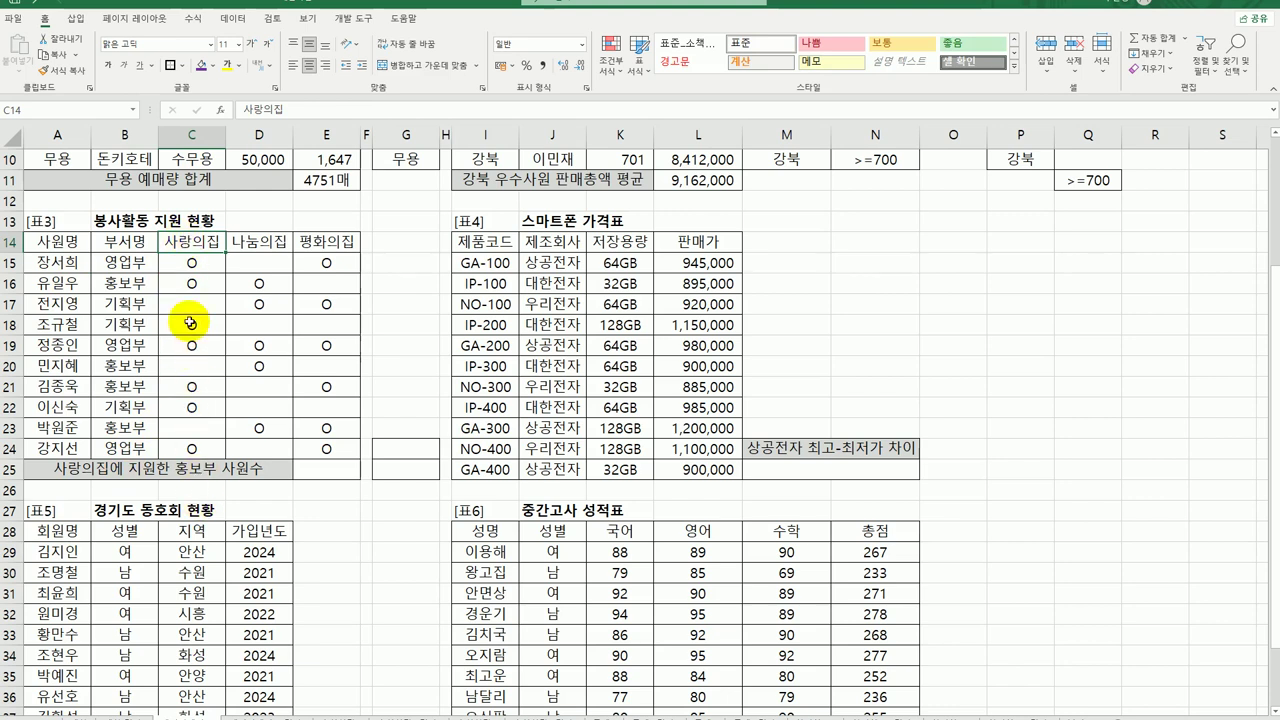
click(139, 284)
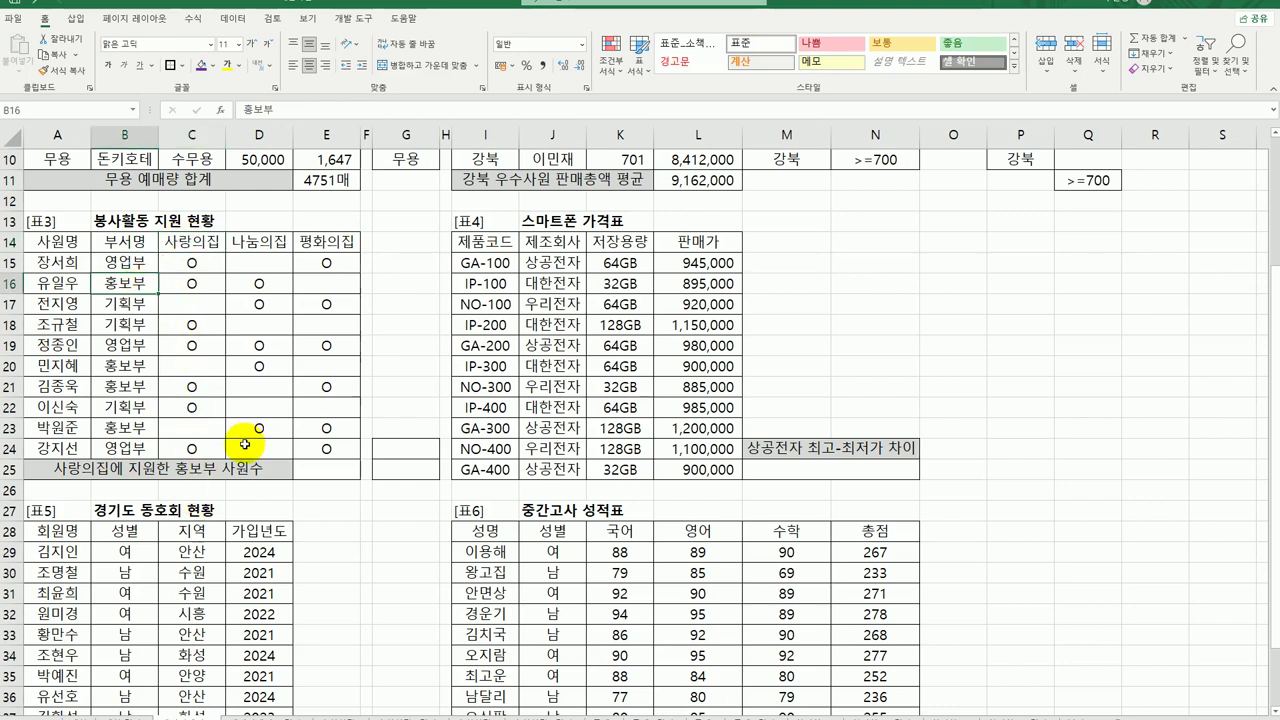
click(326, 469)
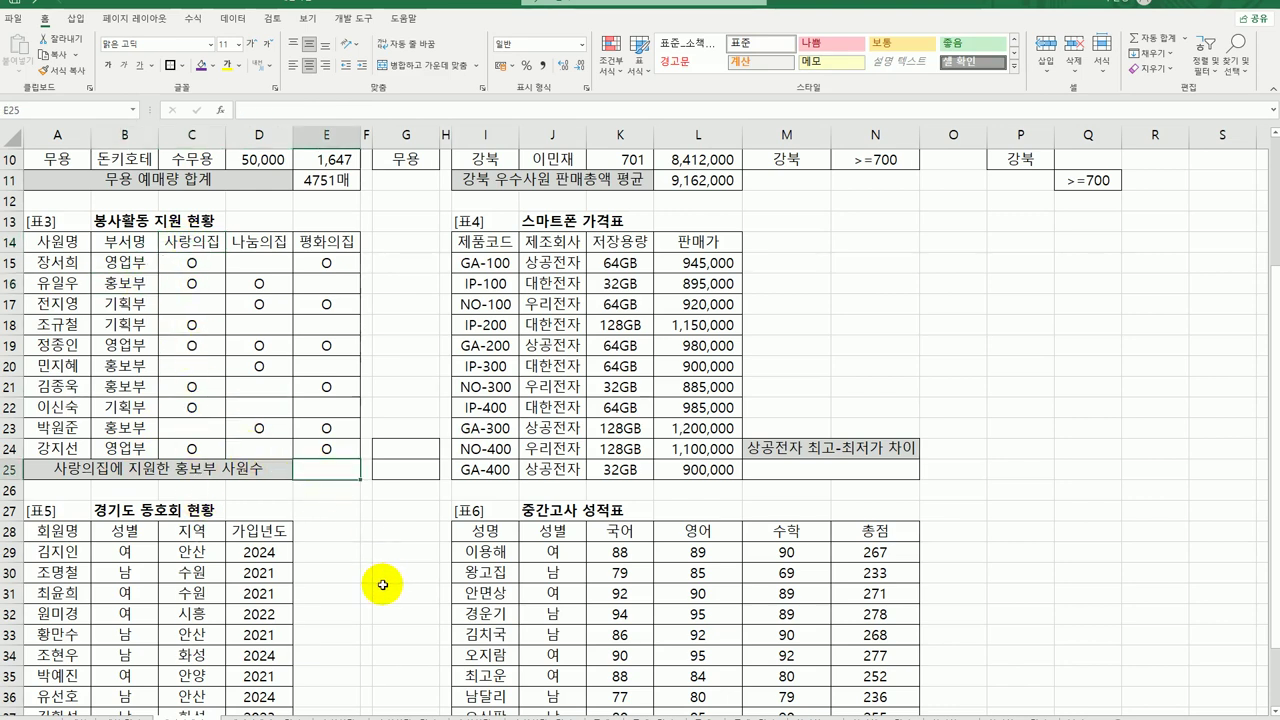
click(183, 240)
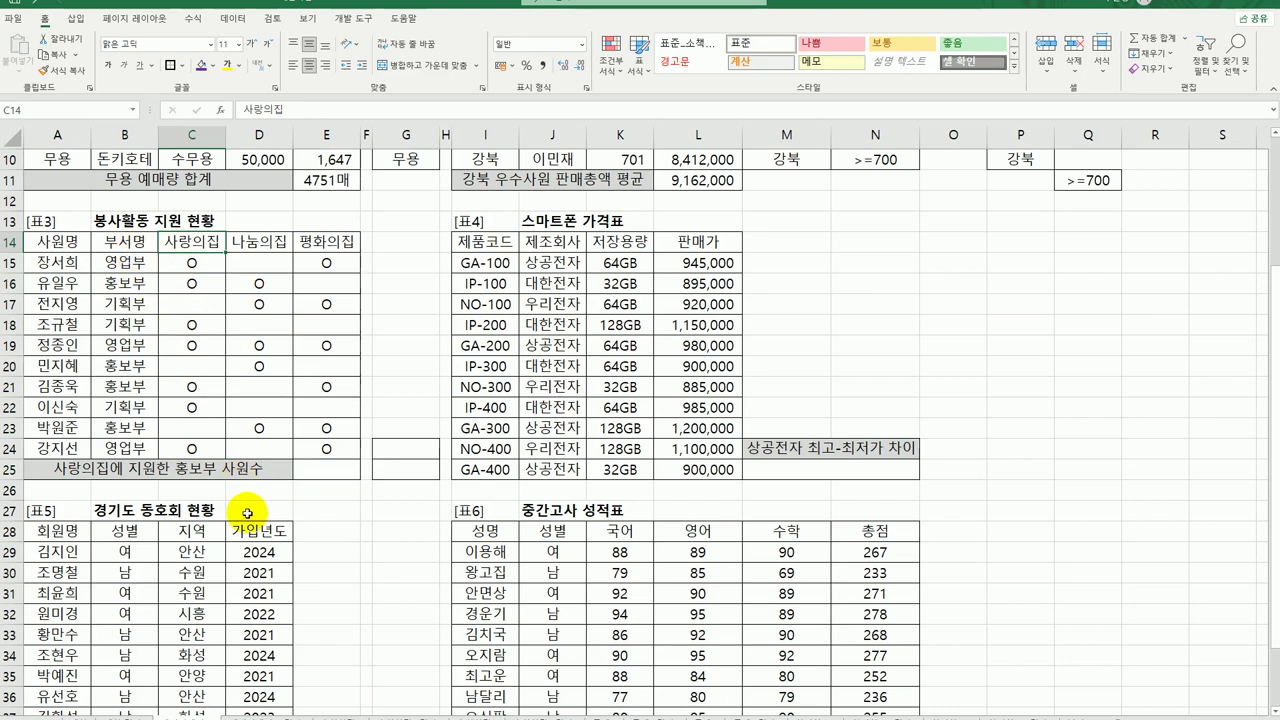
click(125, 241)
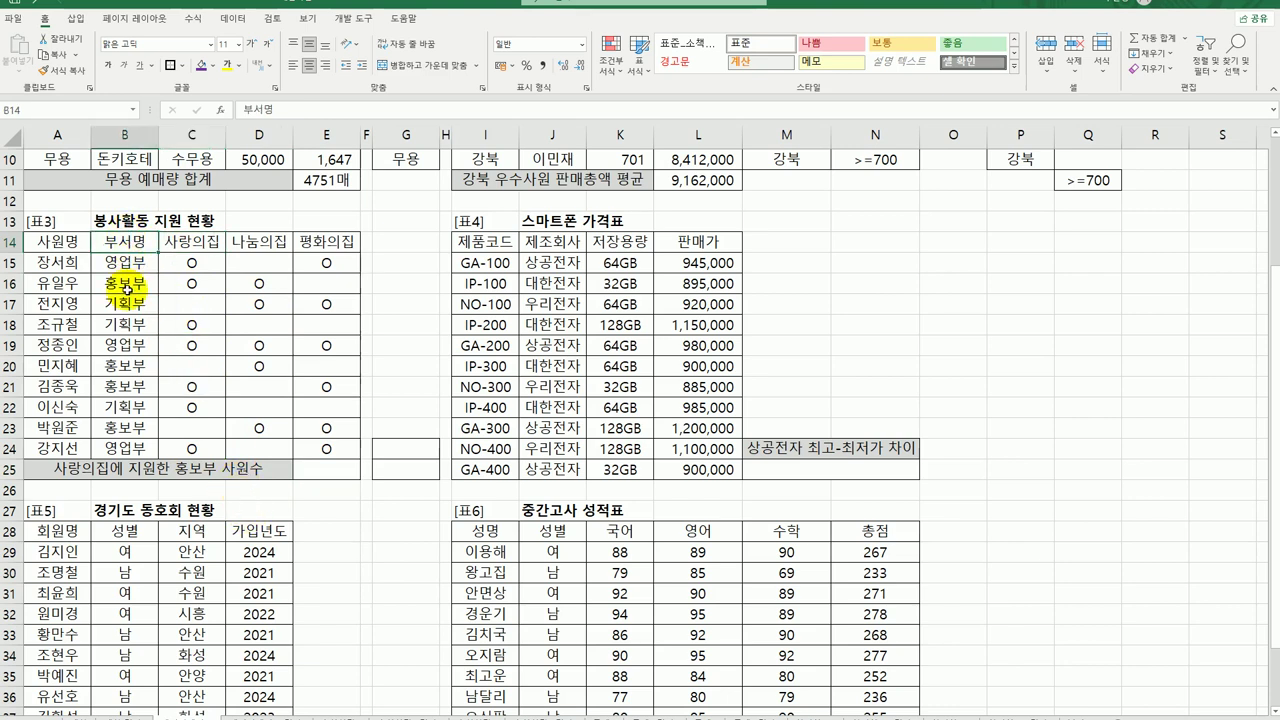
Copy the 부서명 header and a 홍보부 cell from 표3 into G24:G25 as the criteria range.
ctrl+click(125, 283)
key(ctrl+c)
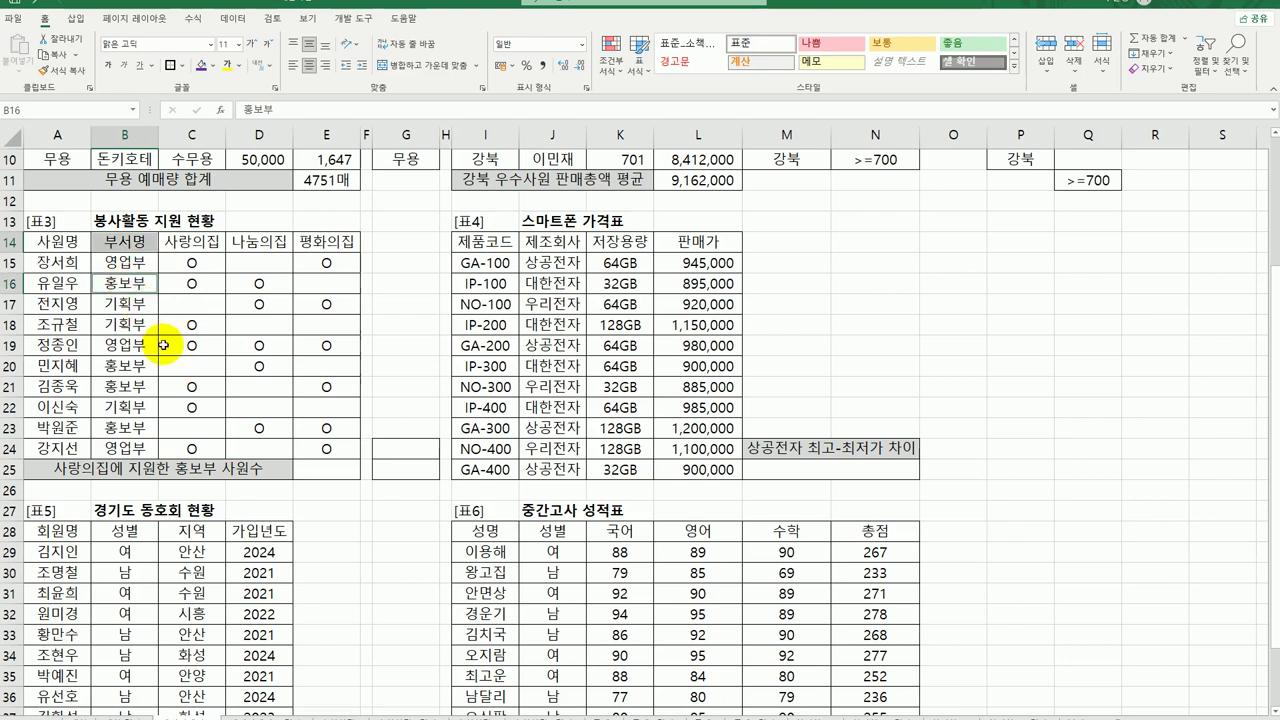
click(418, 448)
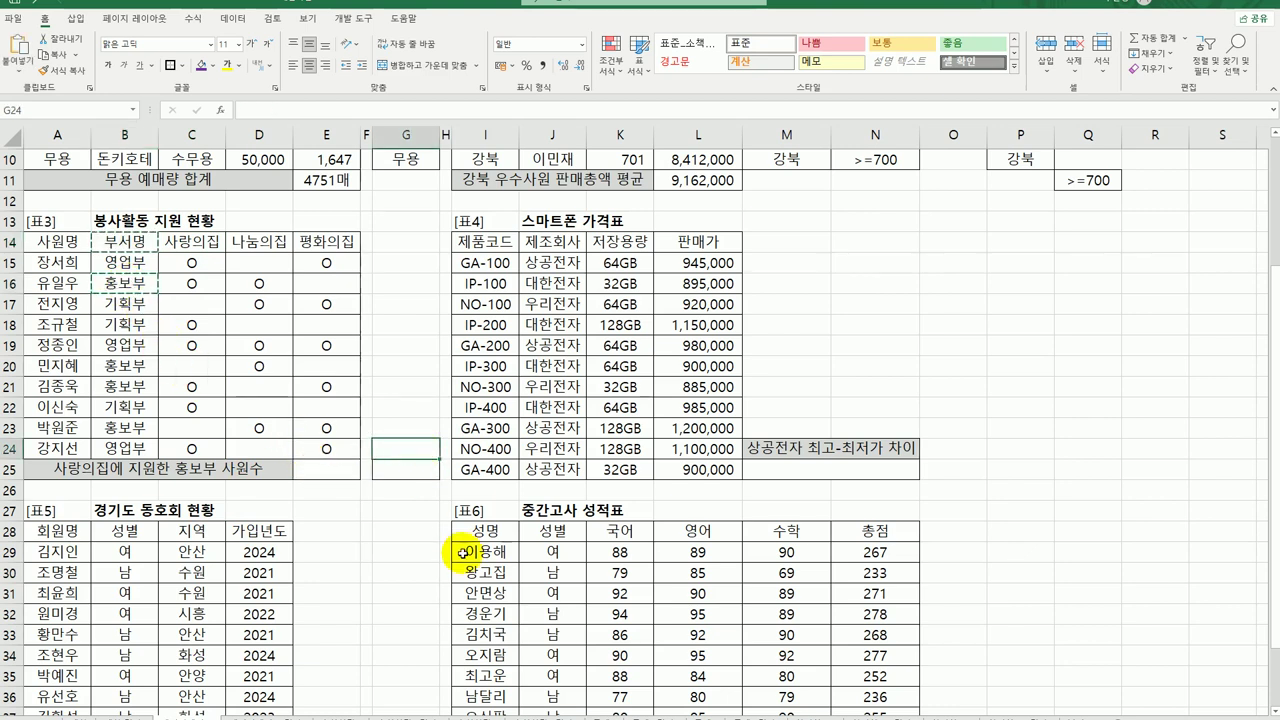
key(ctrl+v)
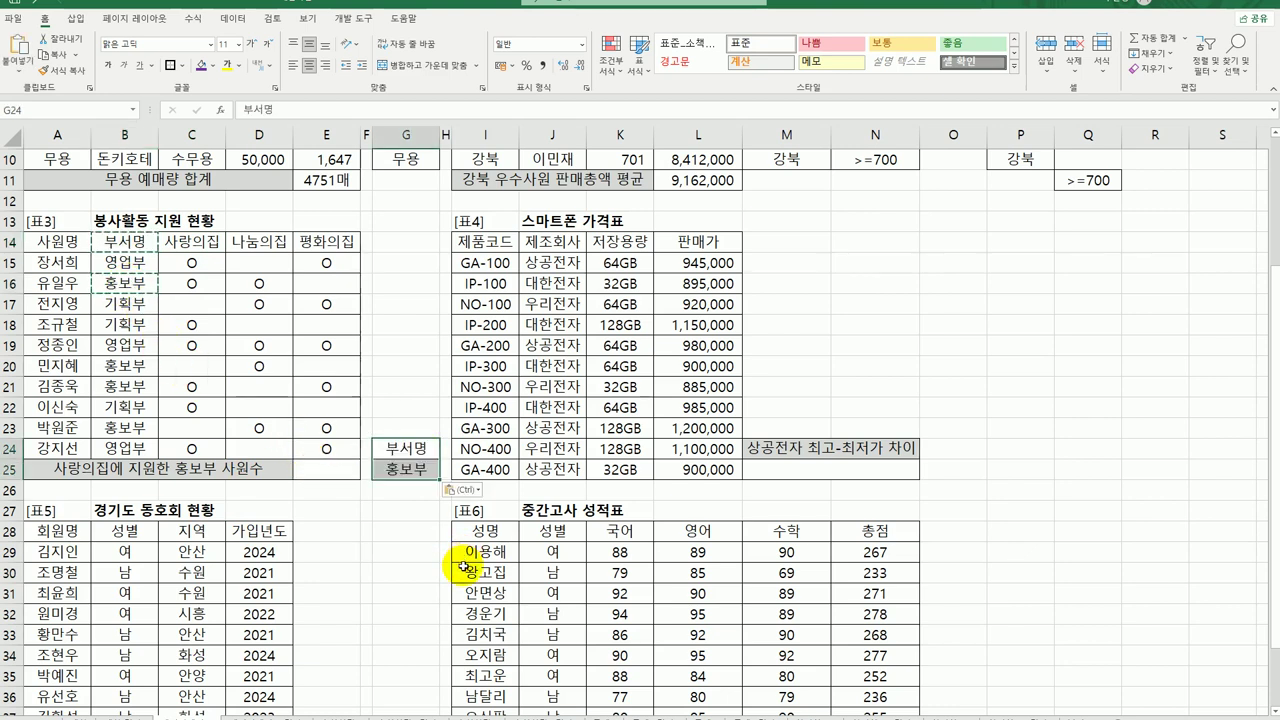
Start a DCOUNTA formula in E25 and open its function arguments.
click(346, 469)
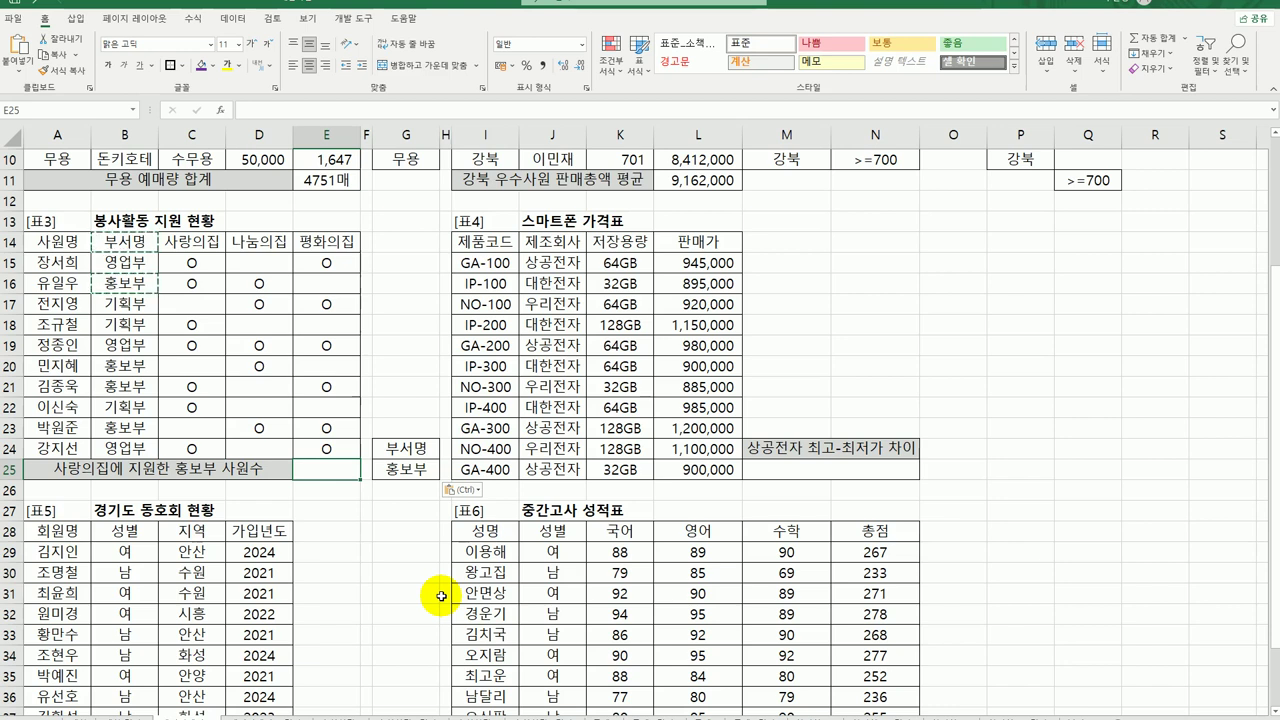
click(198, 240)
click(191, 323)
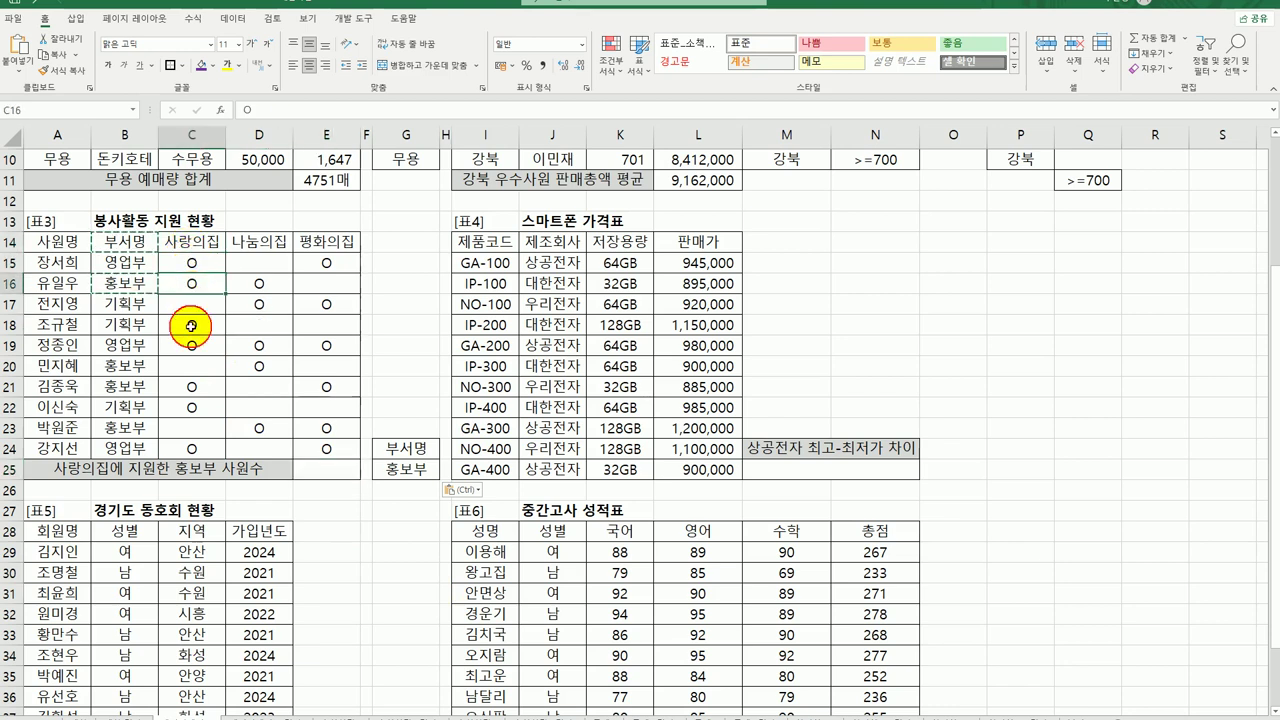
click(334, 467)
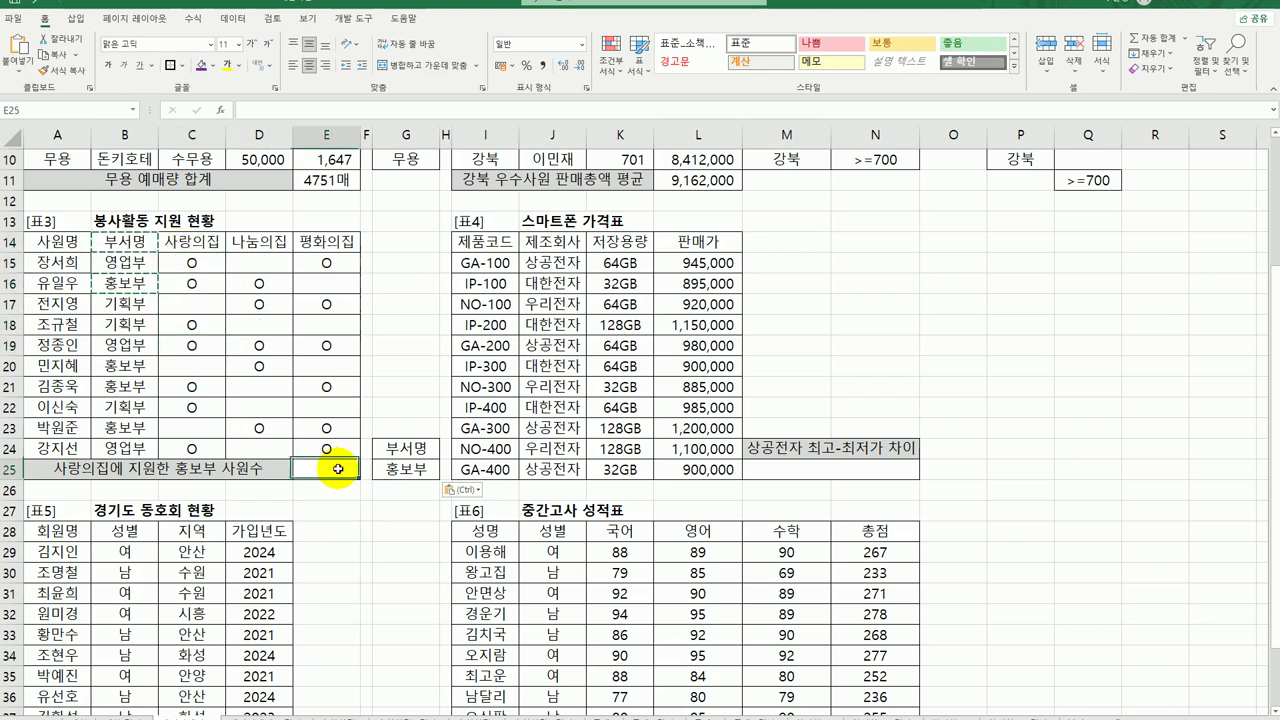
text(=d)
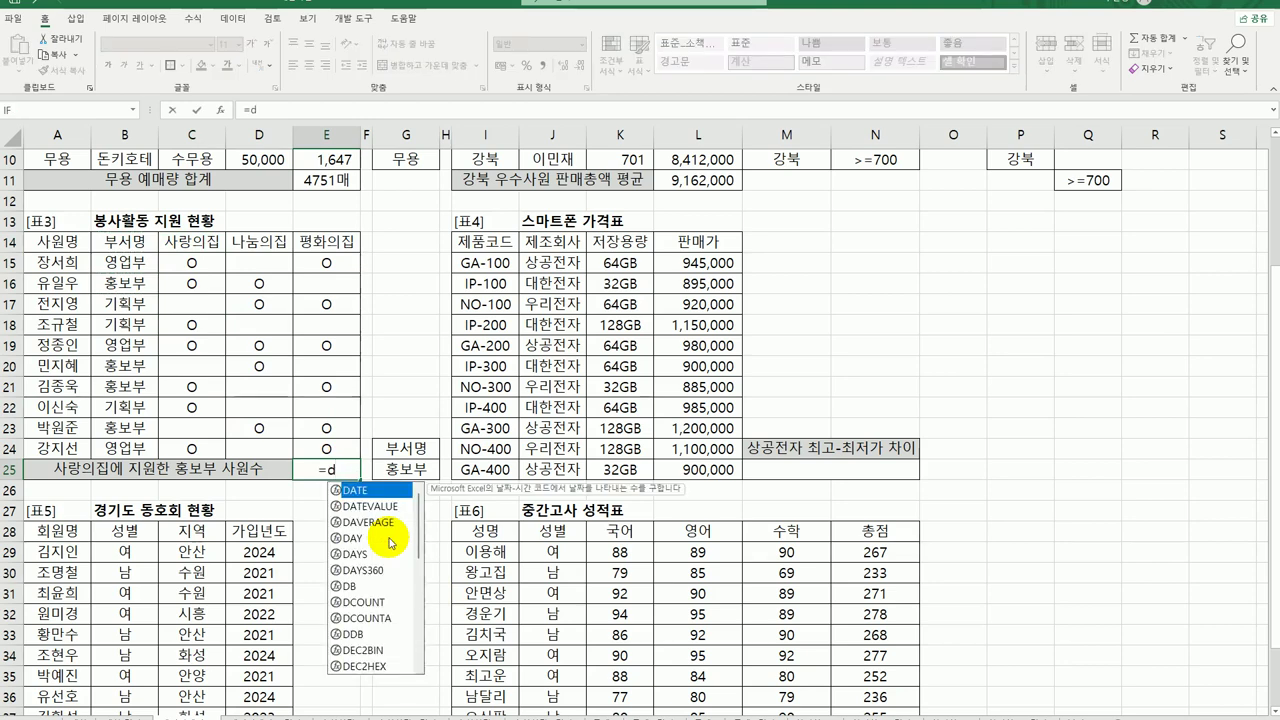
text(c)
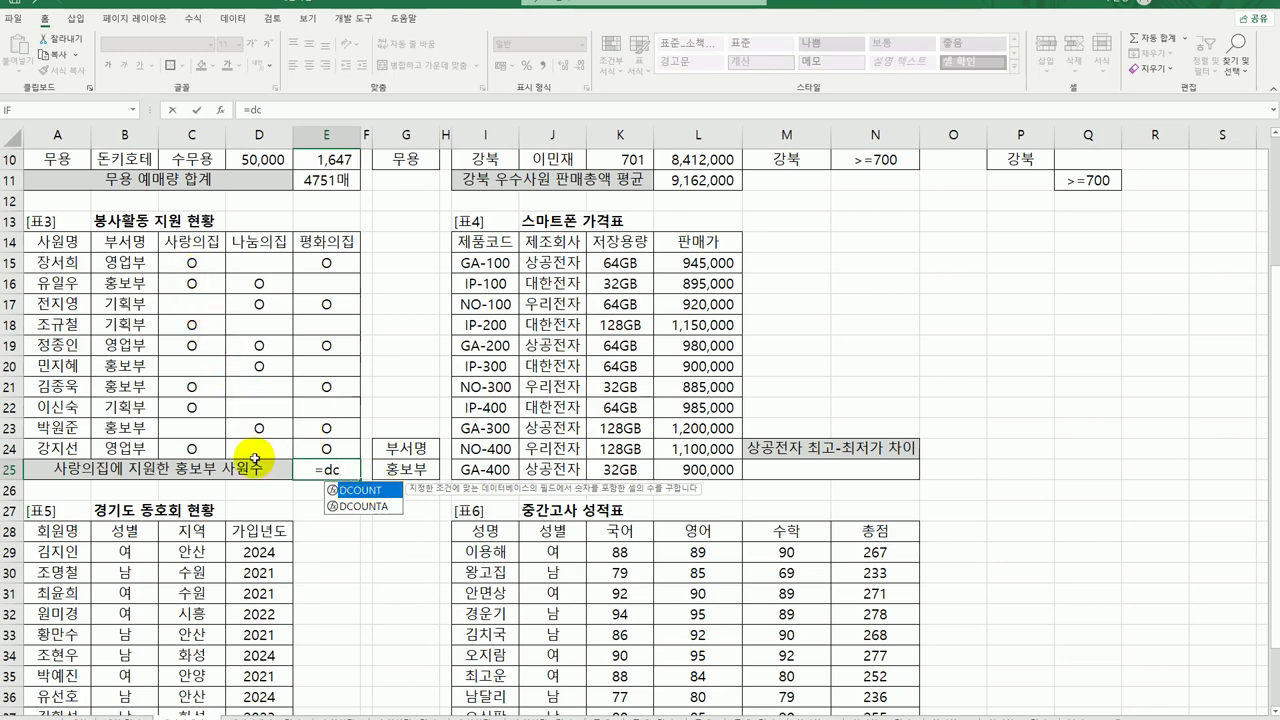
click(365, 507)
double_click(365, 507)
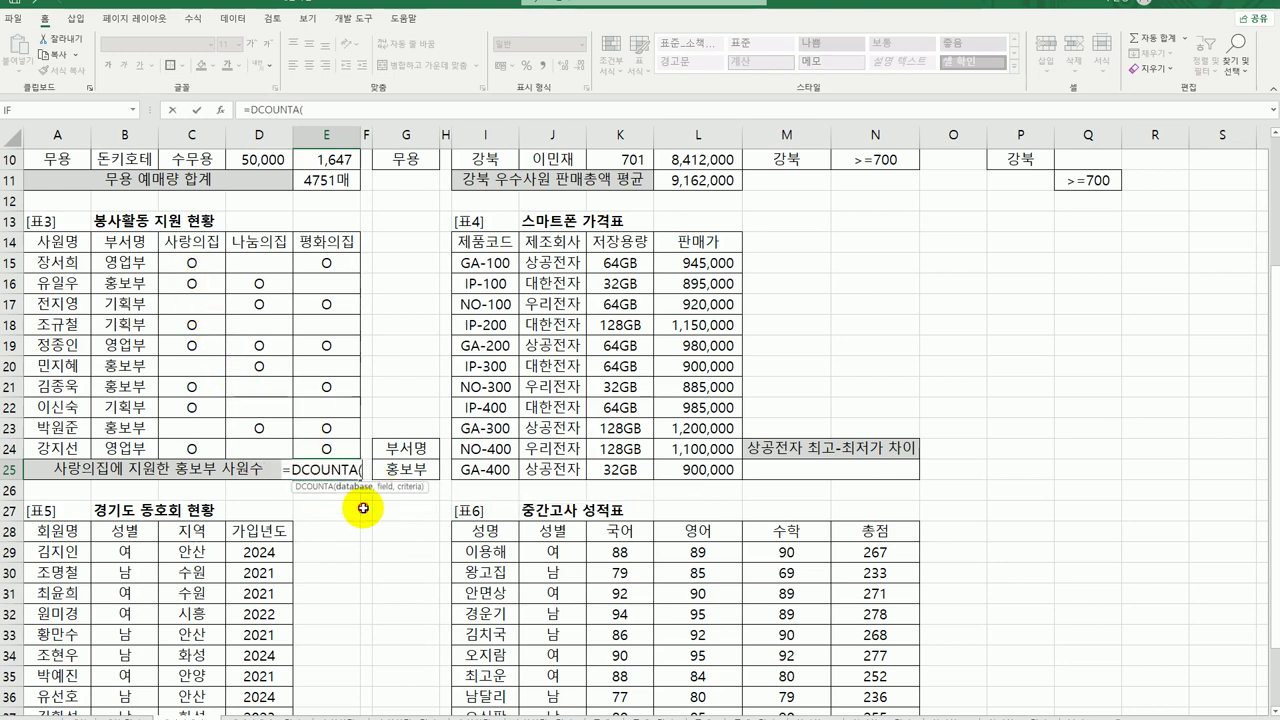
click(219, 110)
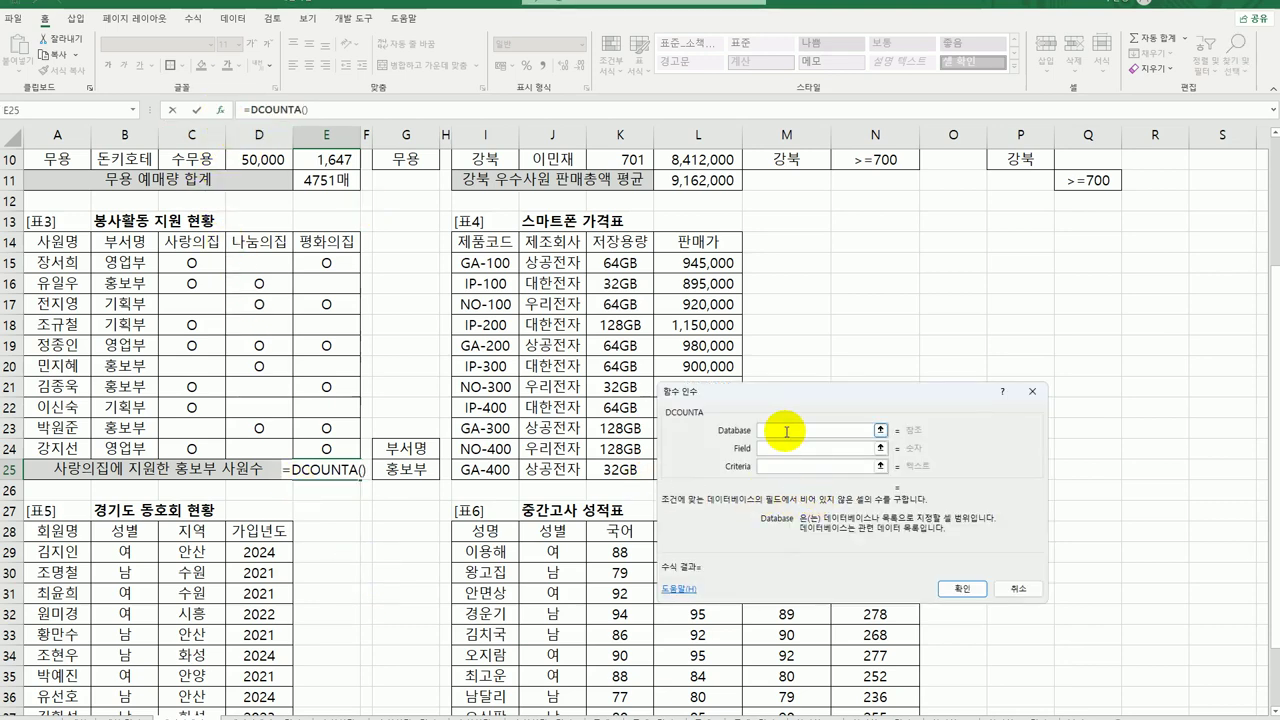
Set the DCOUNTA database to A14:E24 and its field to column number 3.
drag(62, 241, 337, 446)
drag(730, 393, 640, 328)
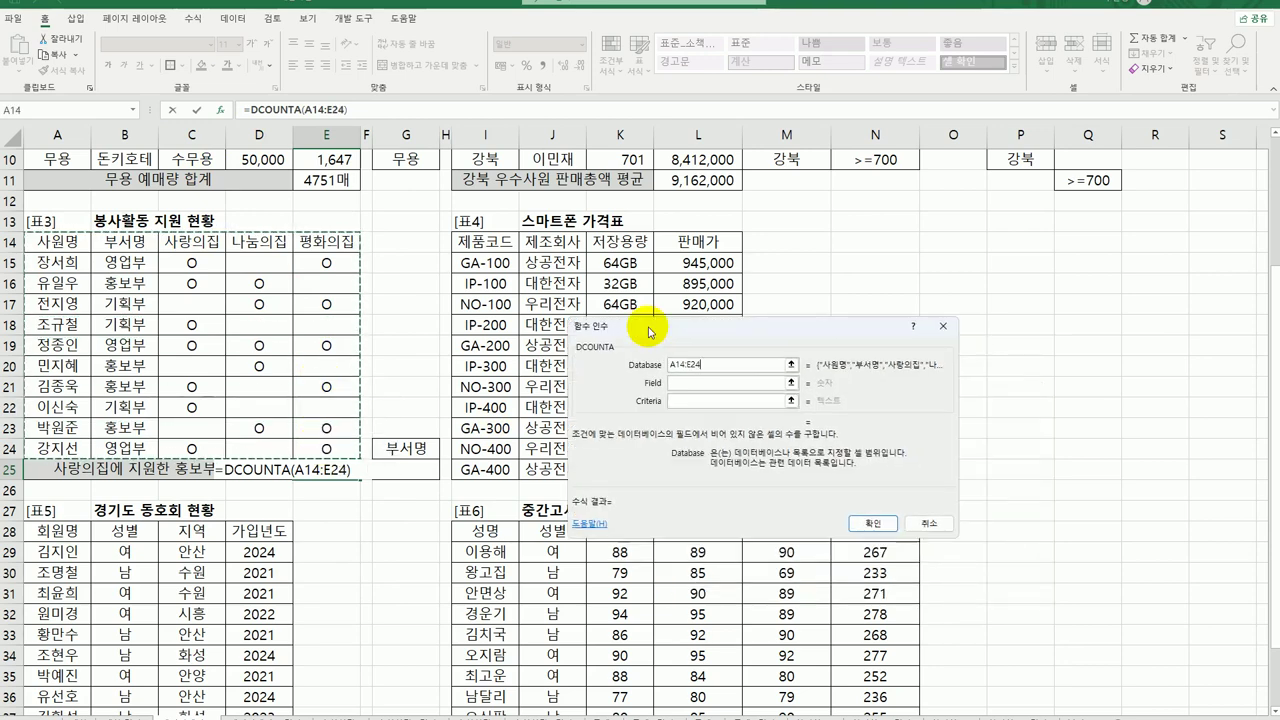
click(674, 383)
click(197, 241)
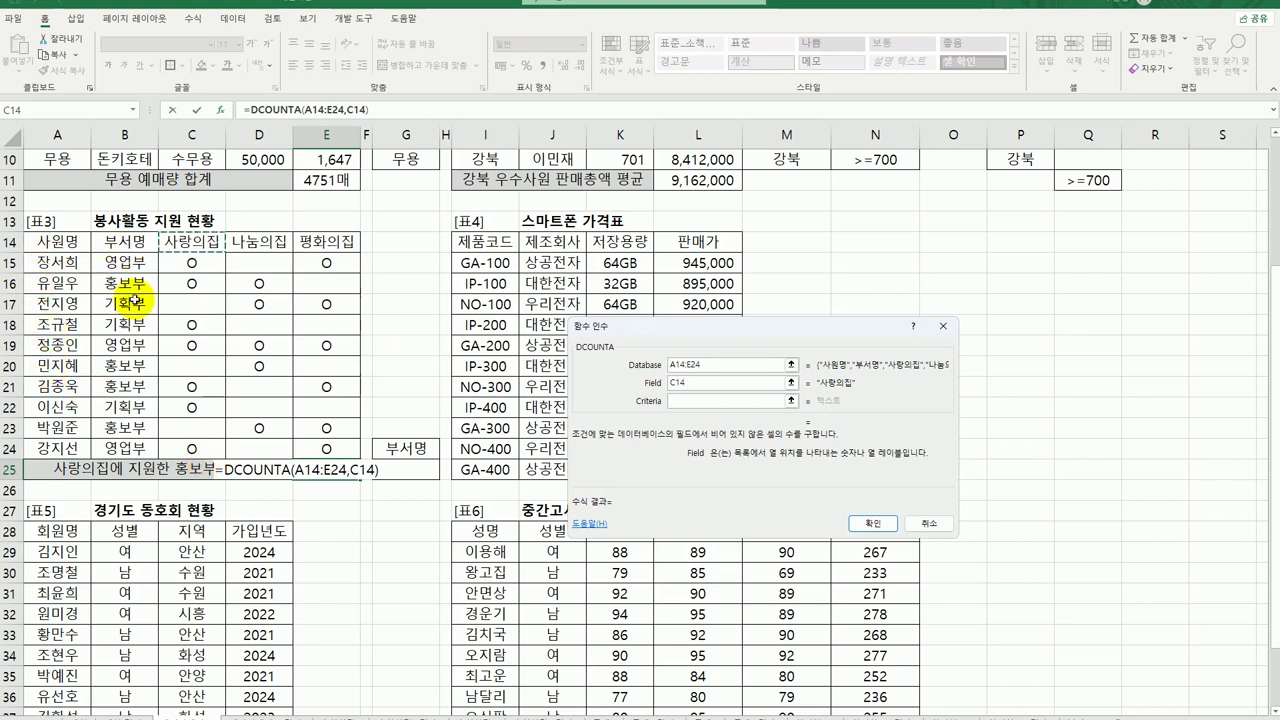
key(BackSpace)
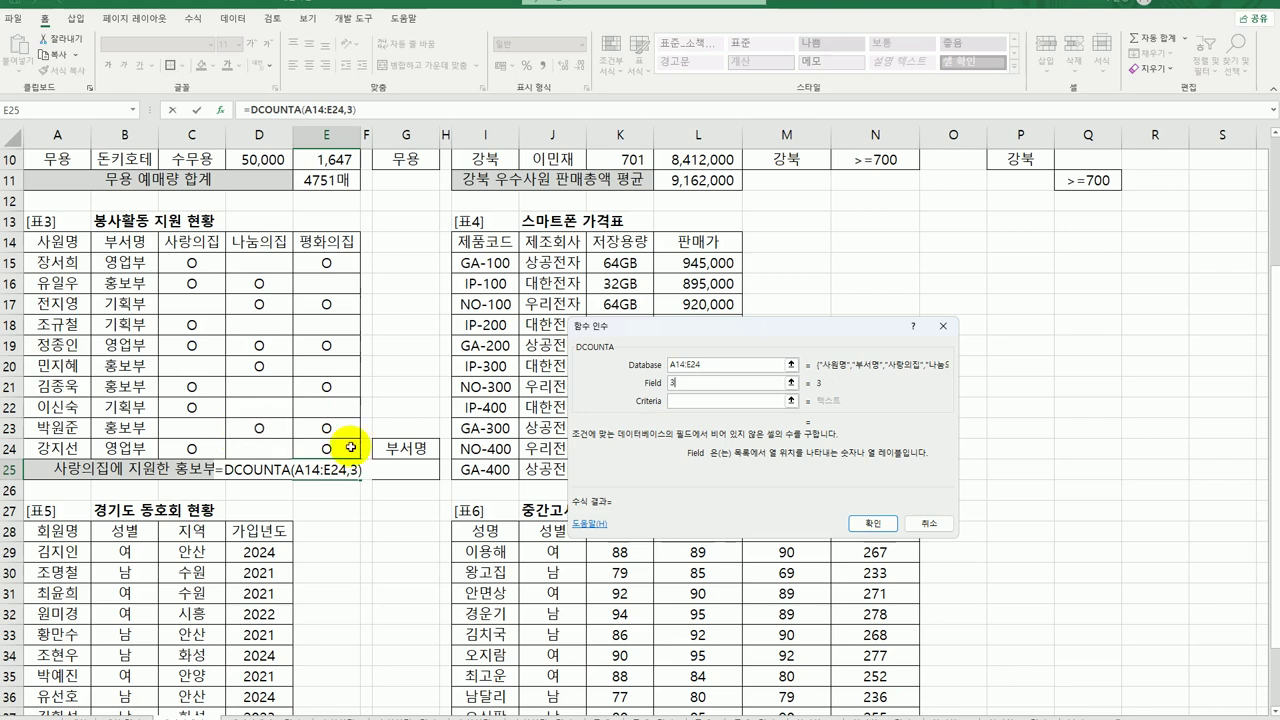
Set the DCOUNTA criteria to G24:G25 and complete the formula in E25.
click(690, 400)
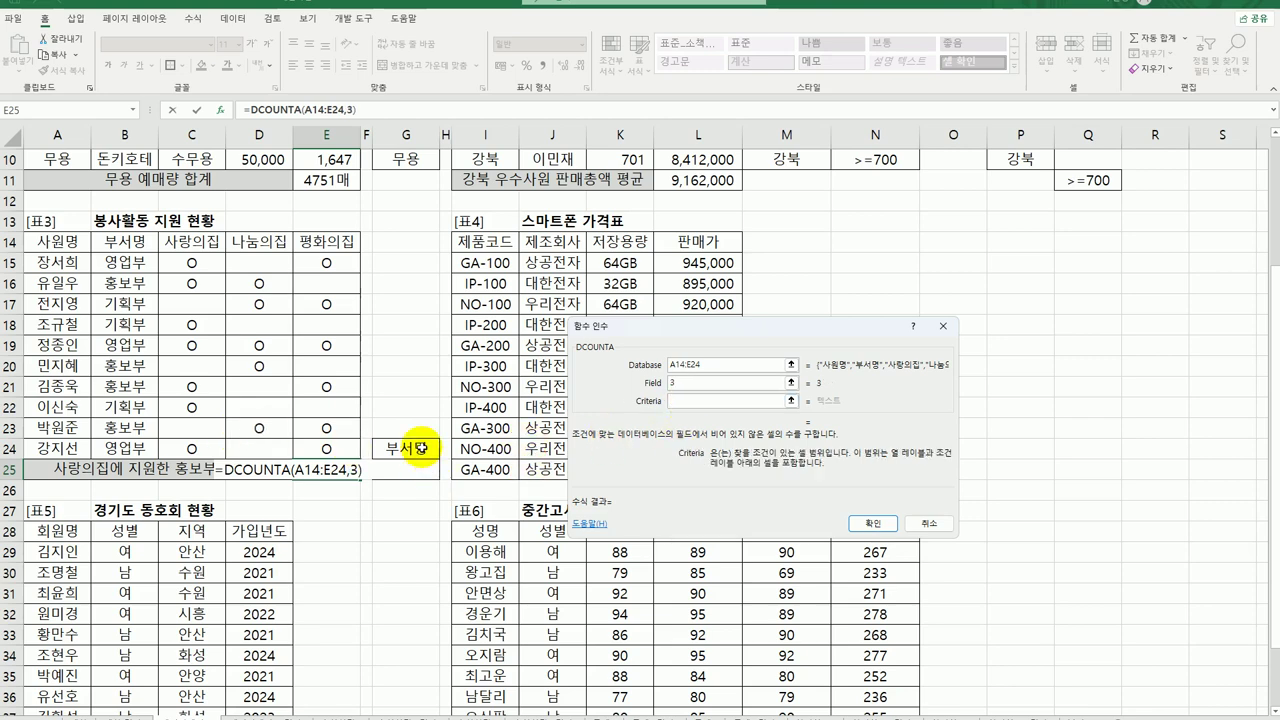
drag(422, 458, 418, 472)
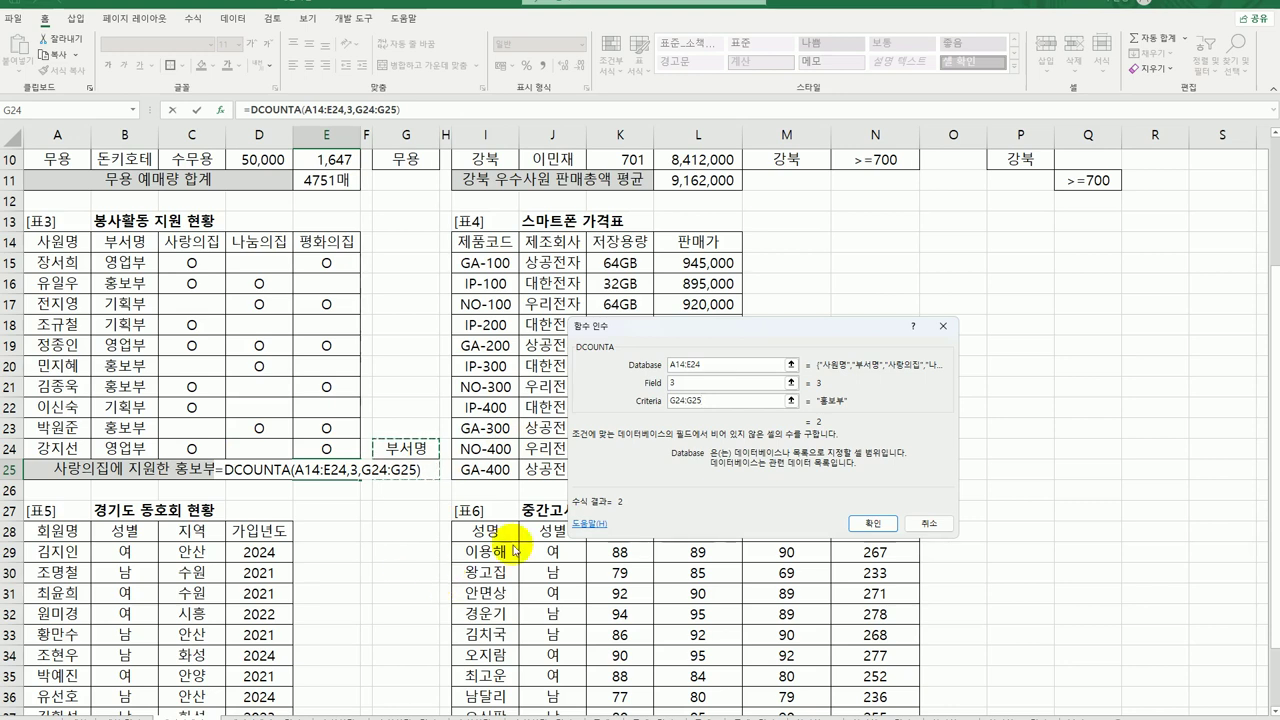
click(862, 524)
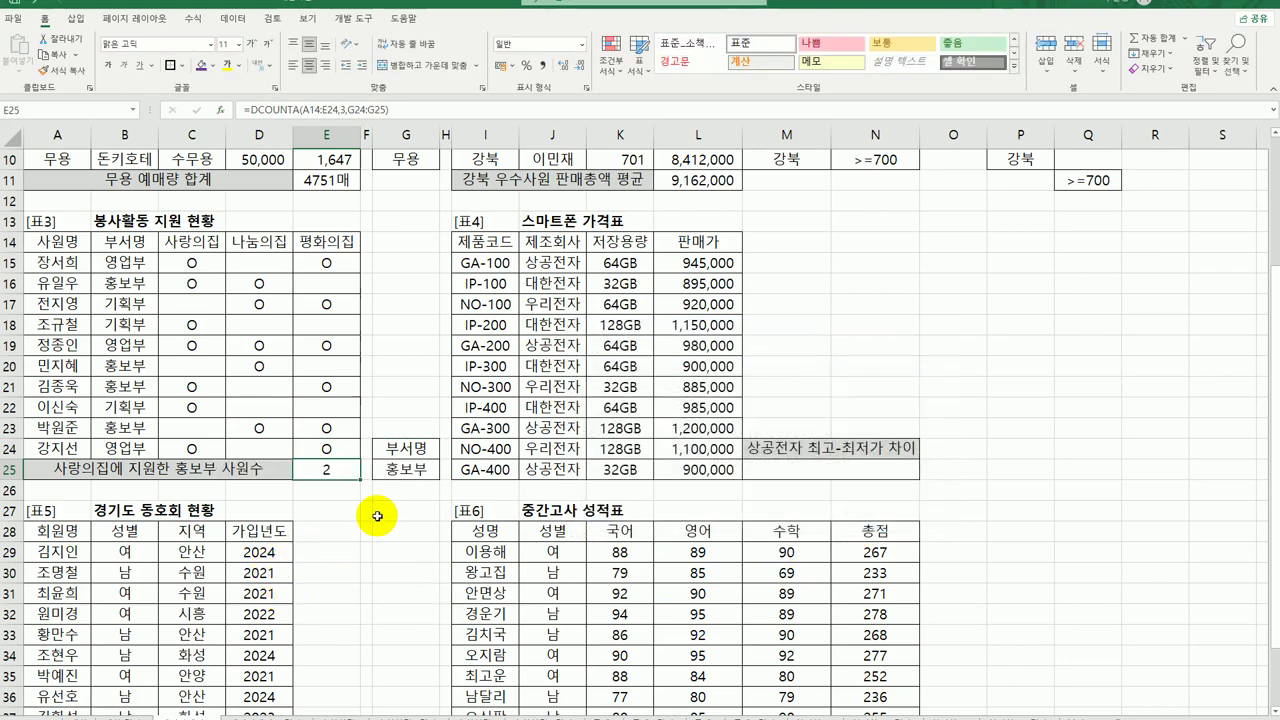
Append &"명" to the DCOUNTA formula in E25 and reselect the cell.
double_click(338, 469)
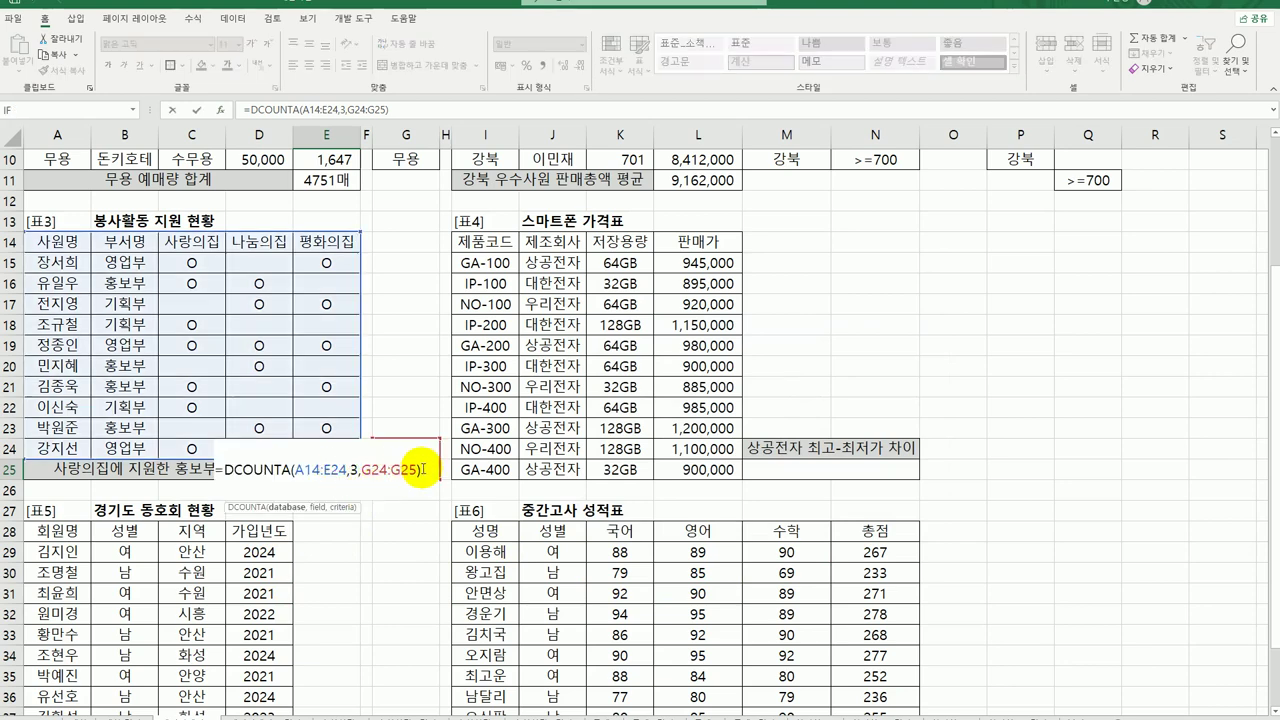
click(423, 471)
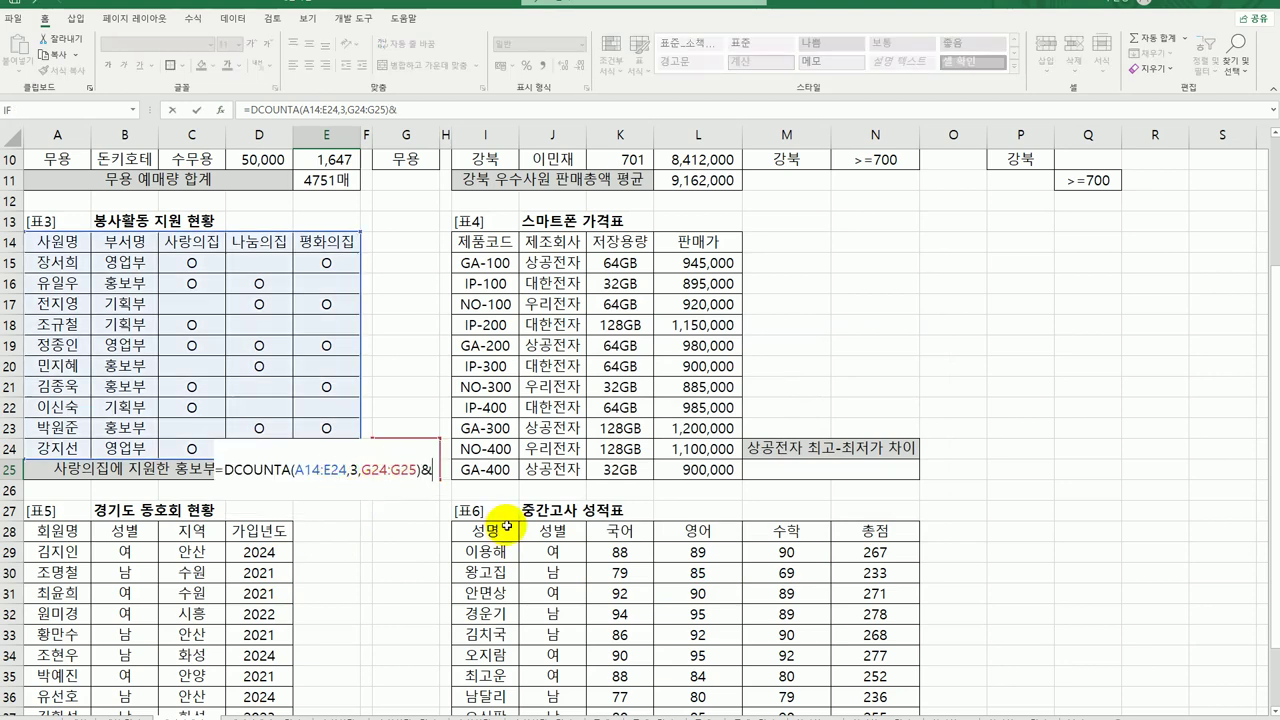
text(&"ㅁ)
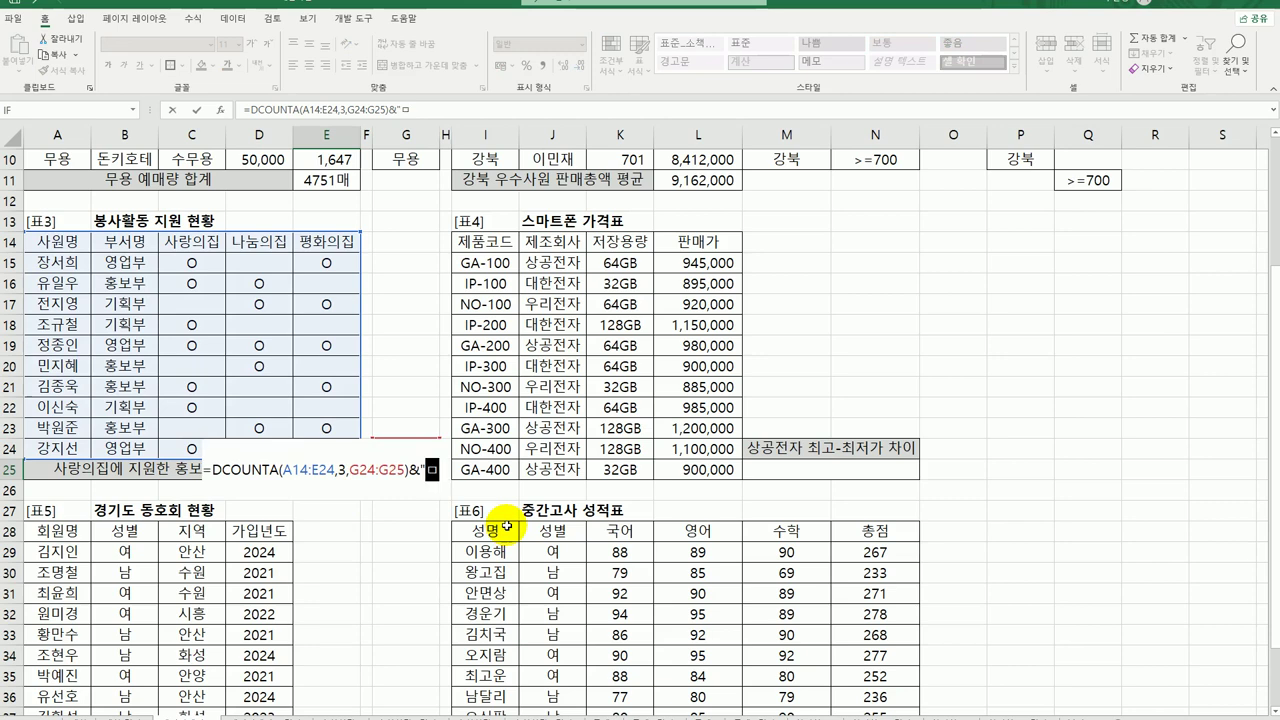
key(Return)
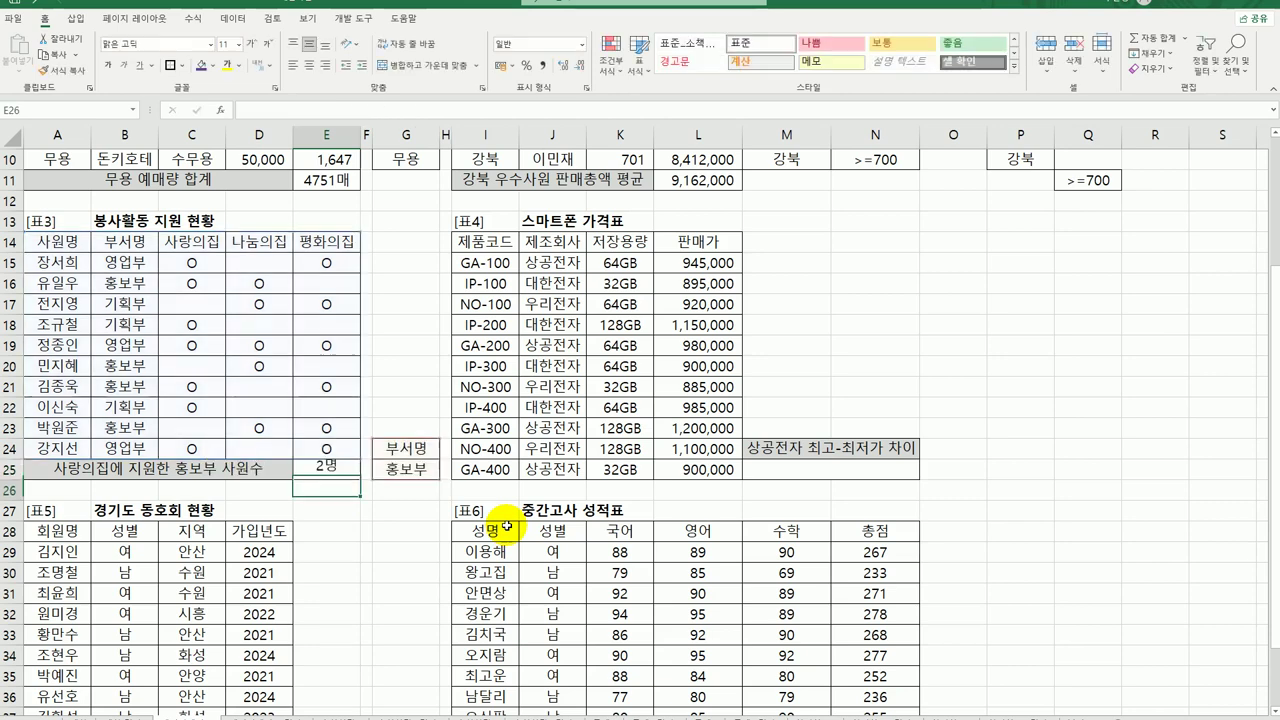
click(330, 467)
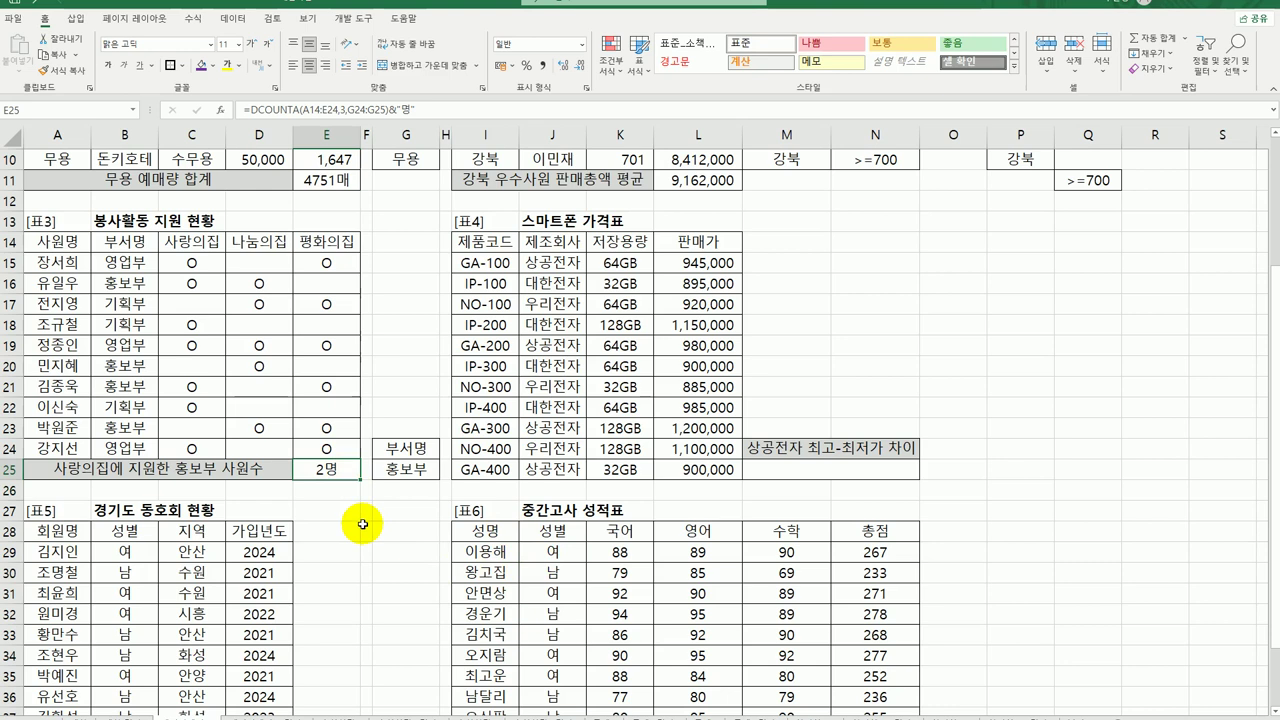
Examine the 표4 data range, its 제조회사 column and the 상공전자 price difference cell to identify the database and criteria.
click(770, 472)
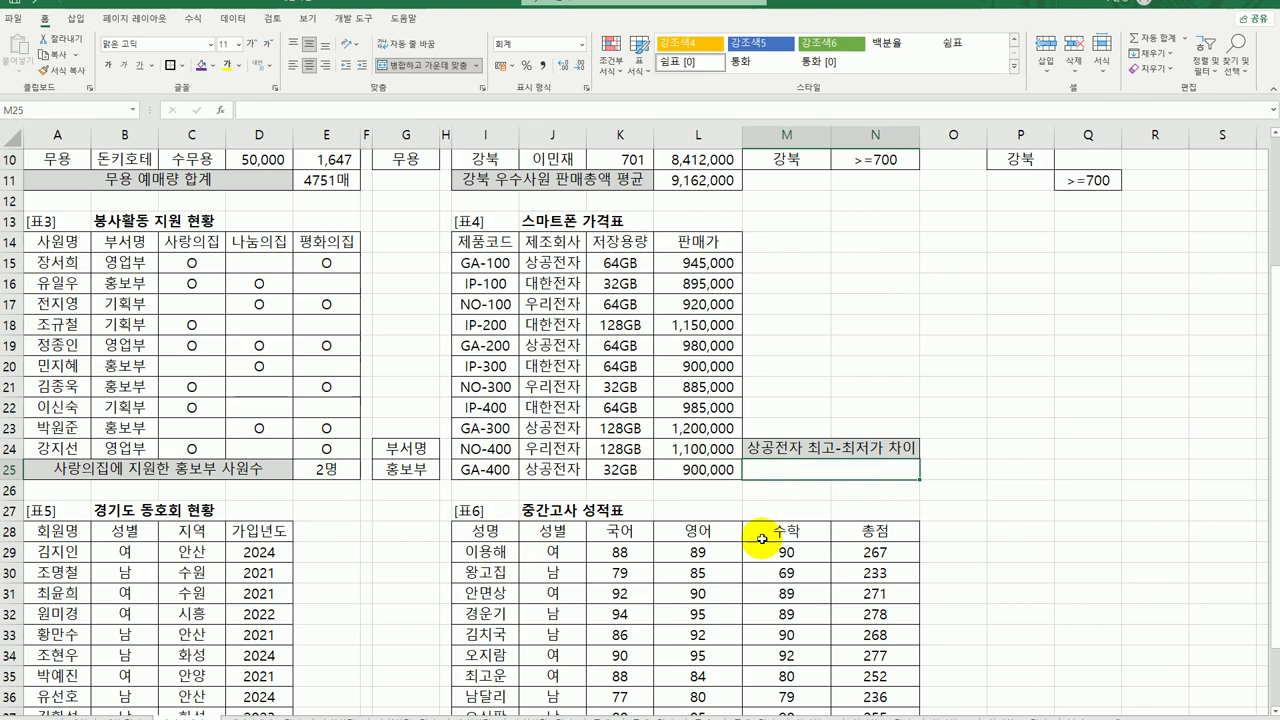
click(550, 262)
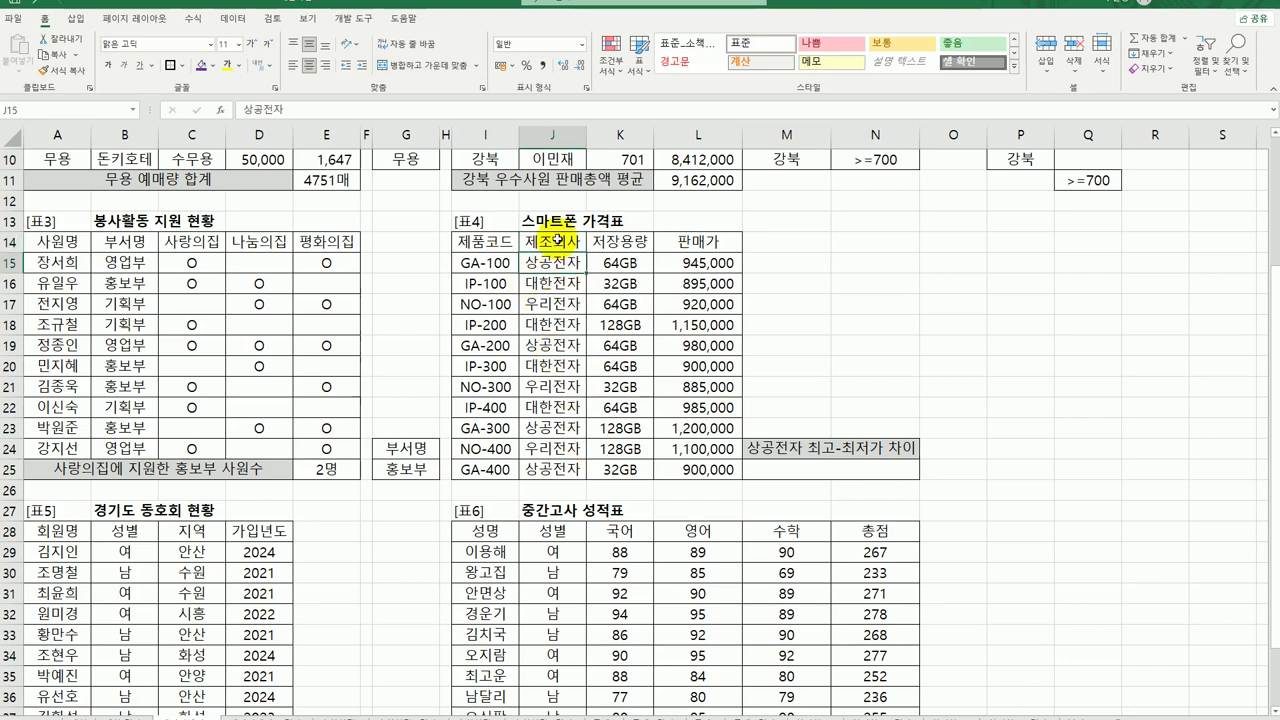
drag(555, 240, 558, 260)
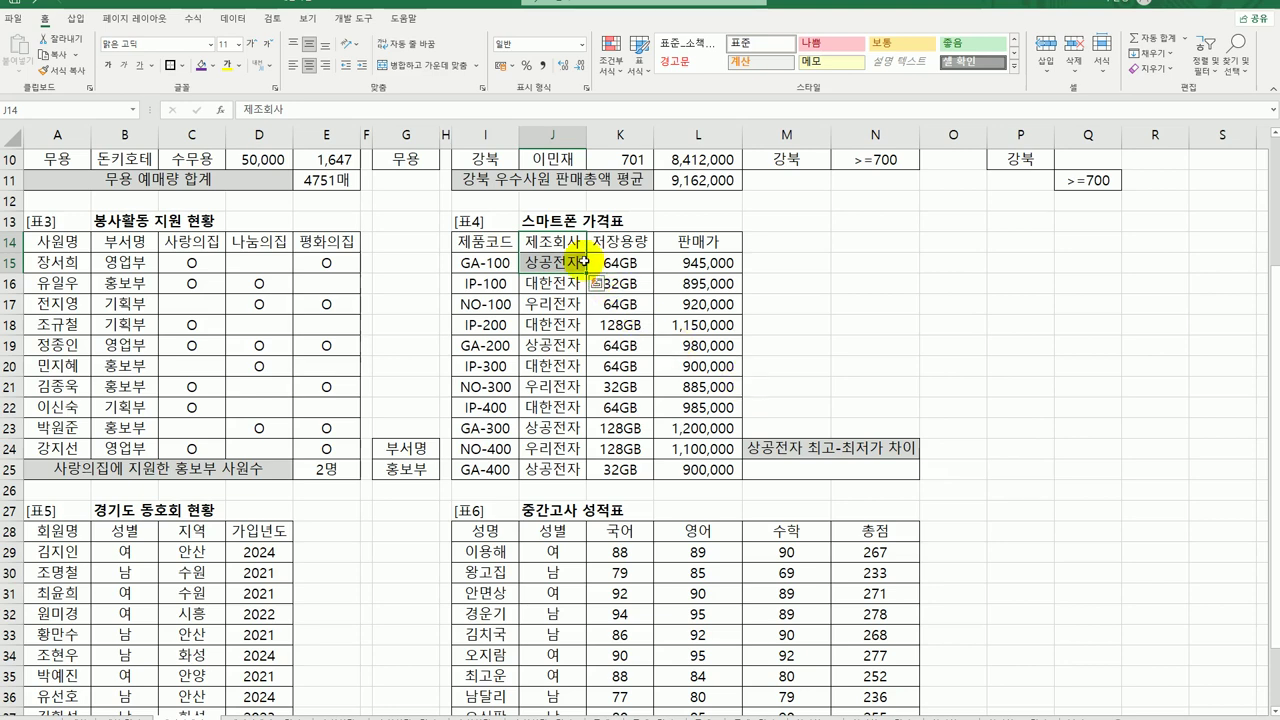
drag(494, 240, 728, 467)
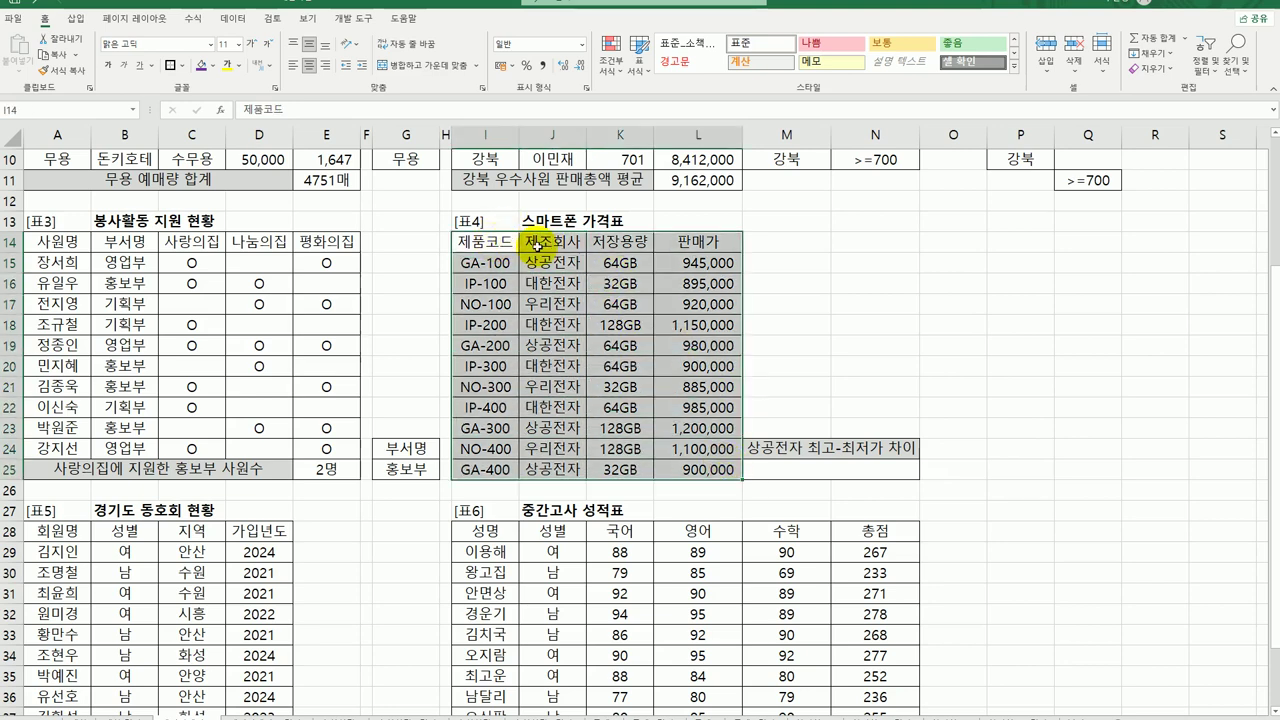
drag(540, 241, 541, 268)
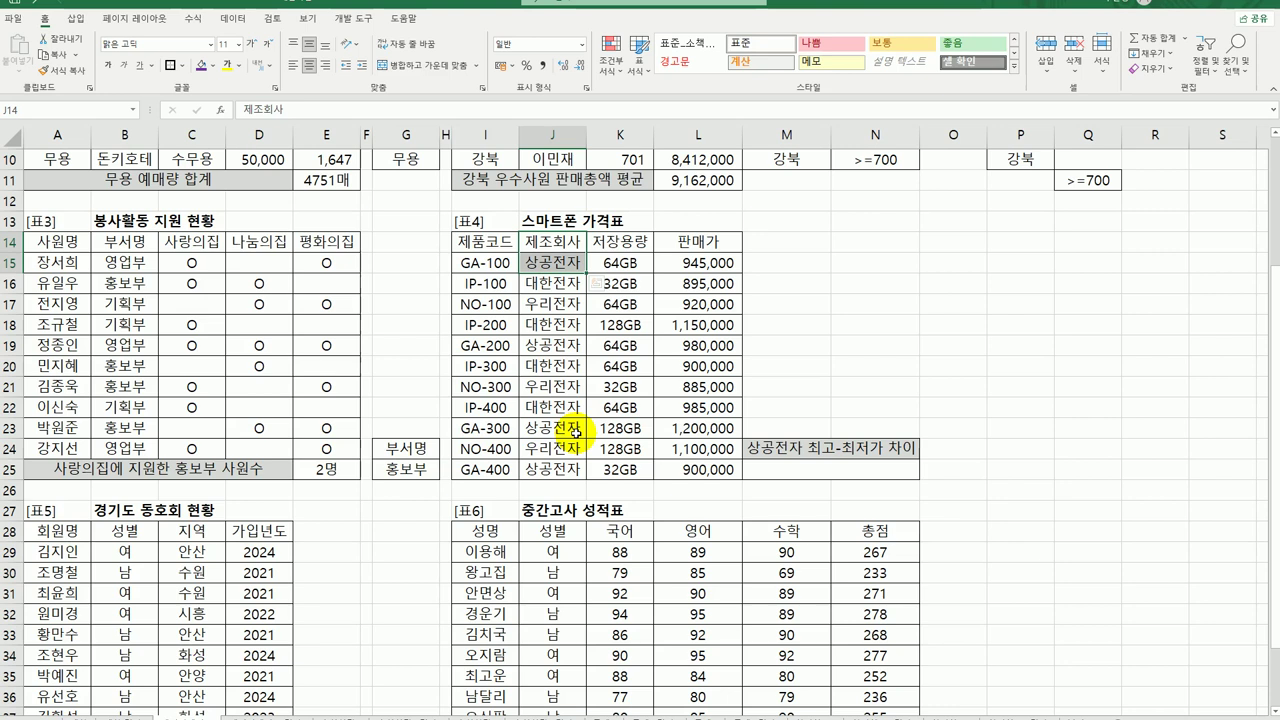
click(792, 446)
Start a DMAX formula in M25 and open its function arguments, keeping 표4 uncovered.
click(789, 478)
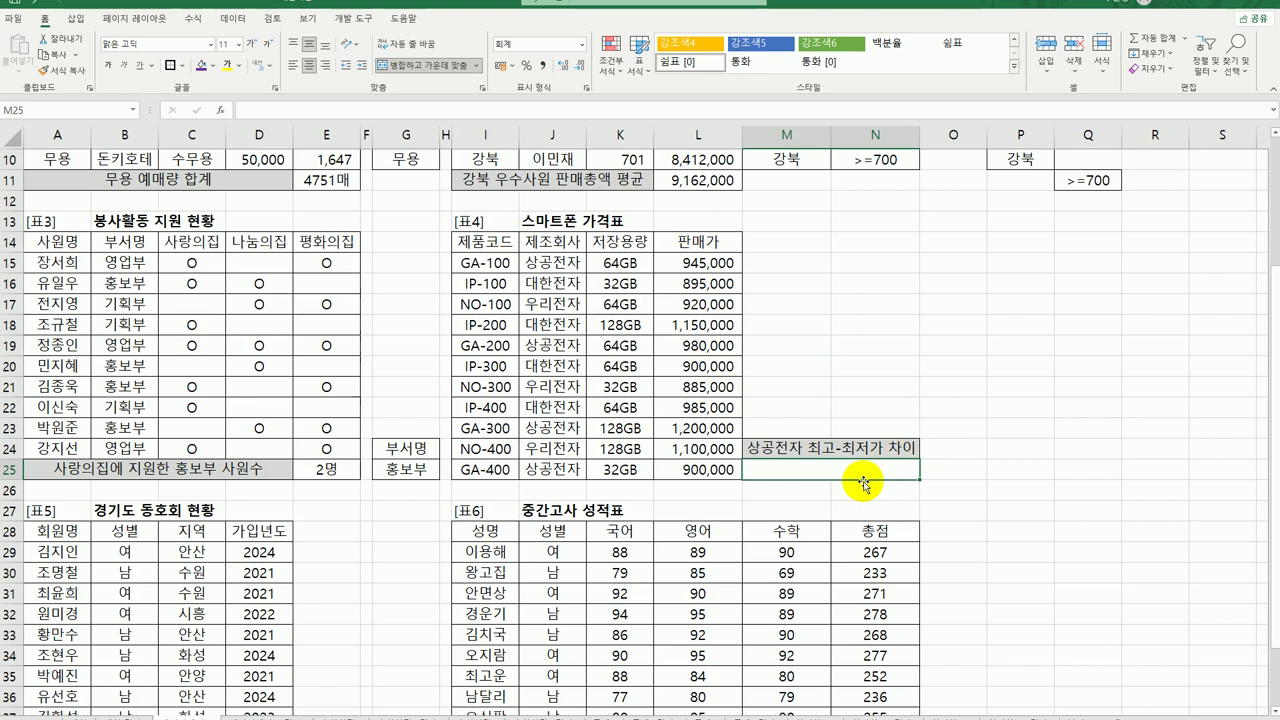
text(=ㅇ)
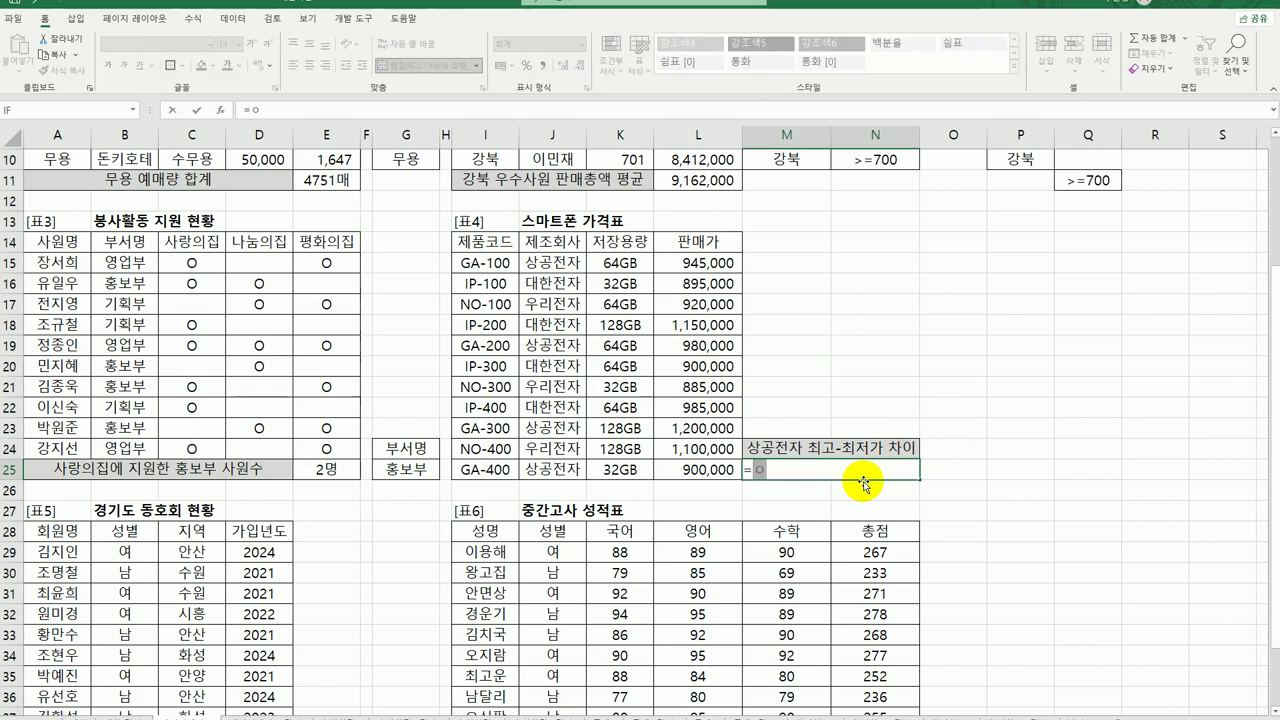
text(dm)
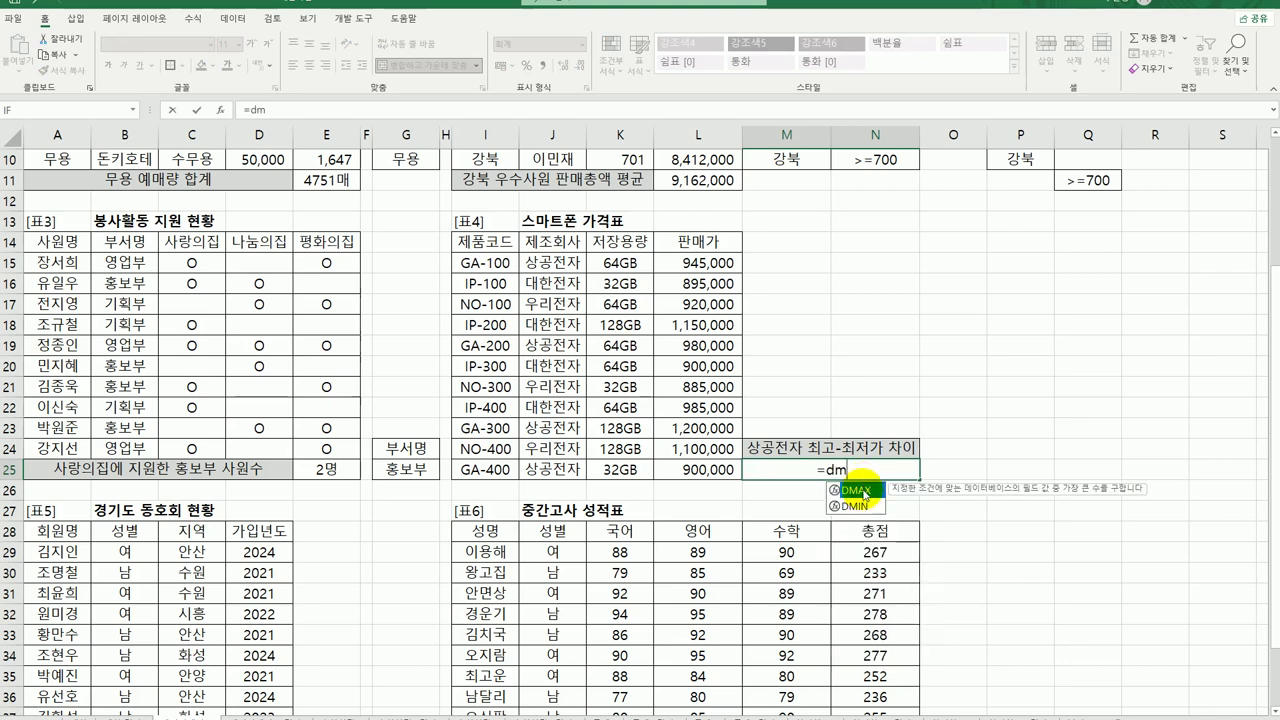
double_click(866, 488)
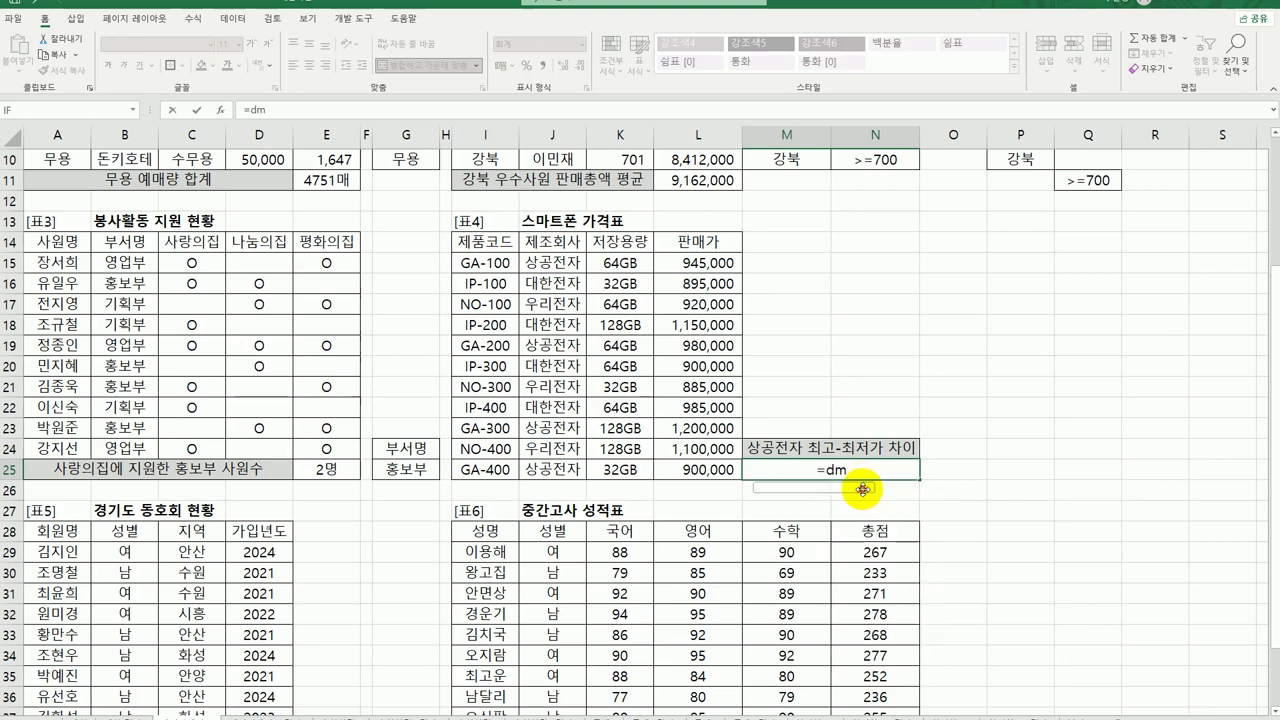
click(219, 110)
drag(683, 332, 217, 459)
Set the DMAX database to I14:L25 and its field to column number 4.
drag(497, 244, 688, 478)
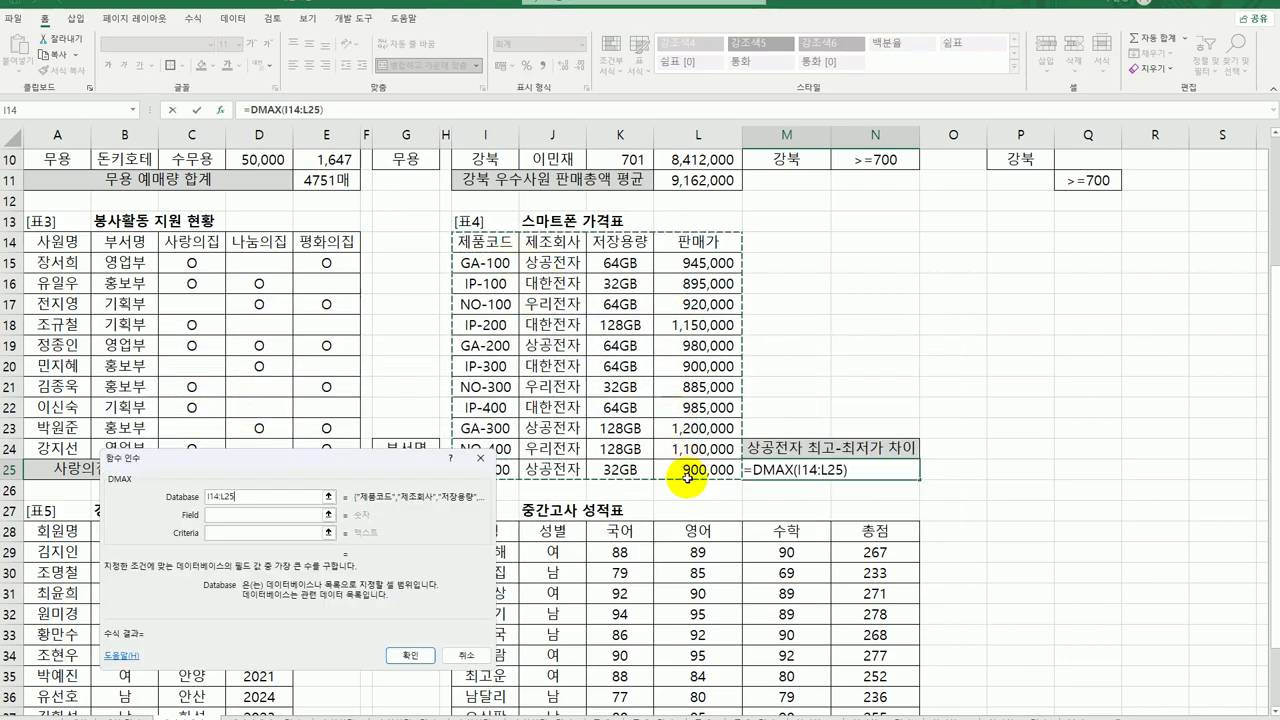
click(218, 514)
click(688, 240)
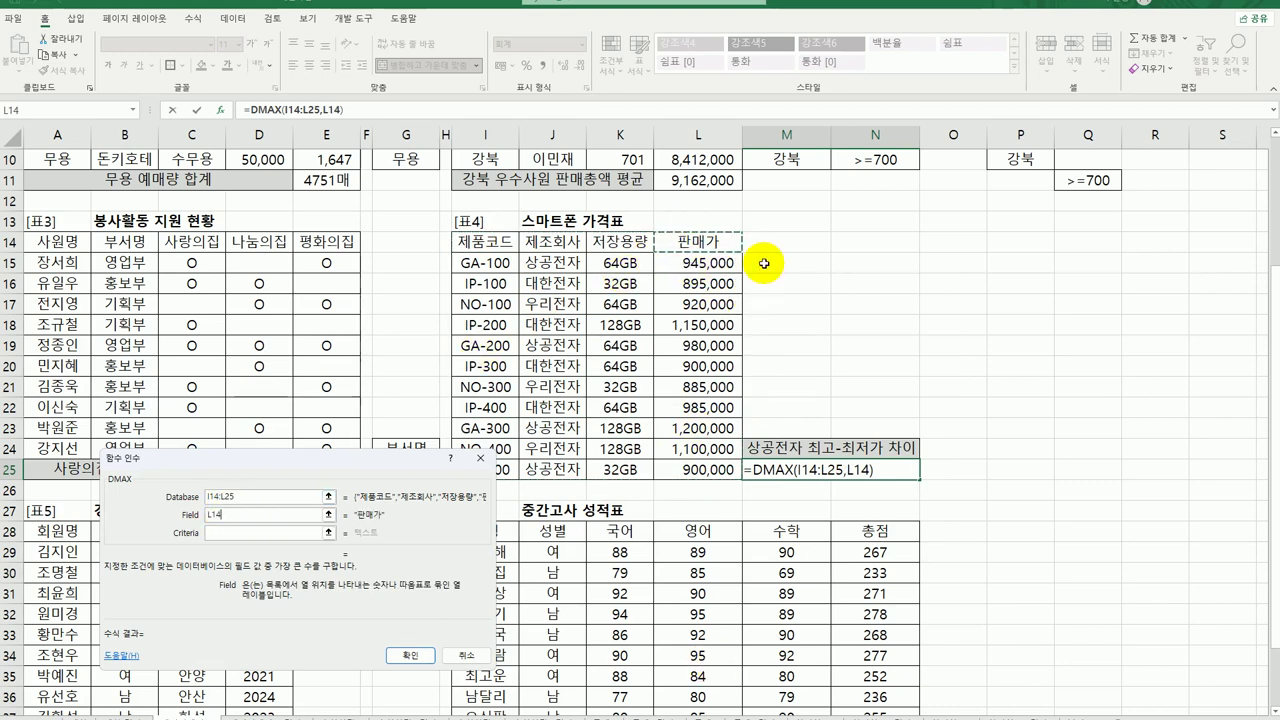
key(BackSpace)
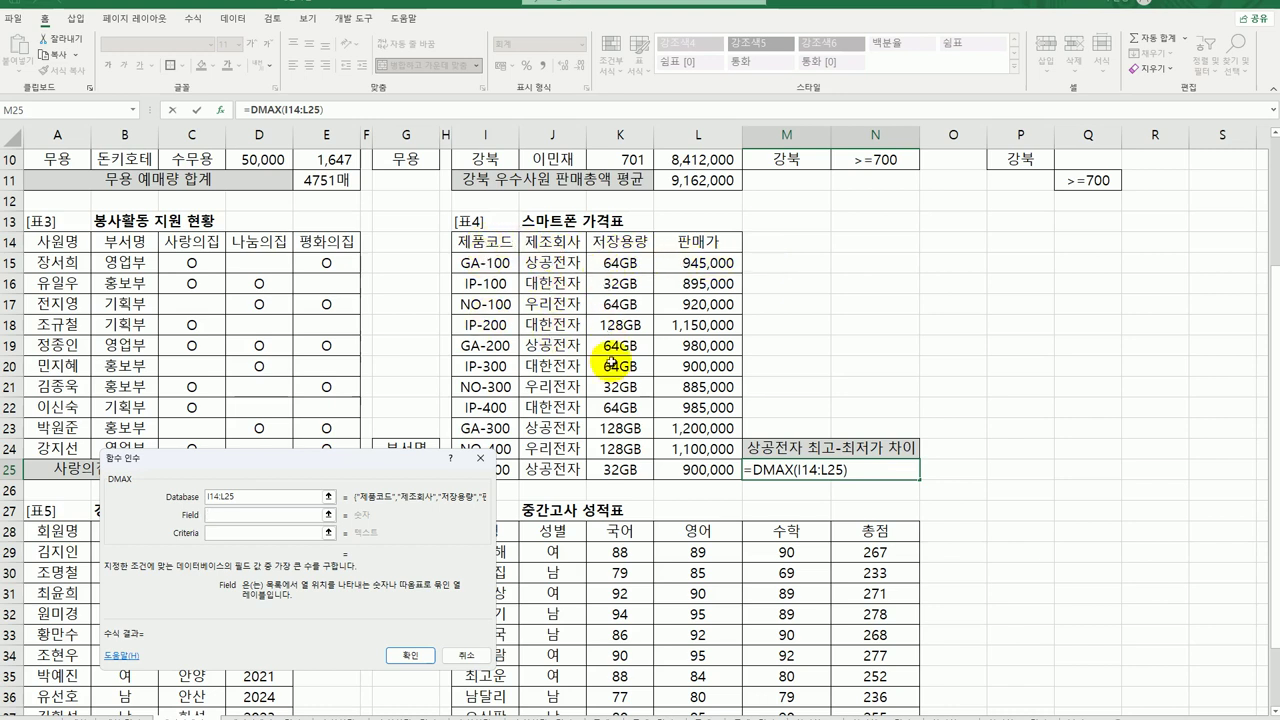
text(4)
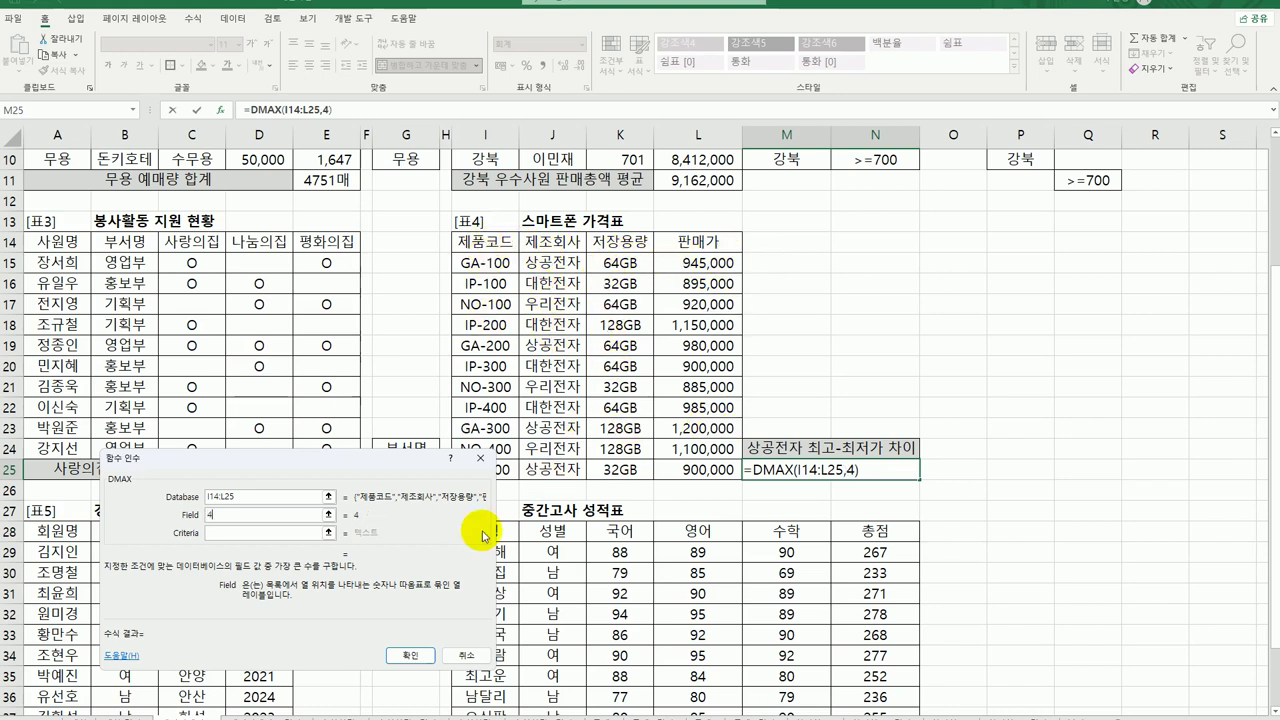
Set the DMAX criteria to J14:J15 and complete the function in M25.
click(256, 535)
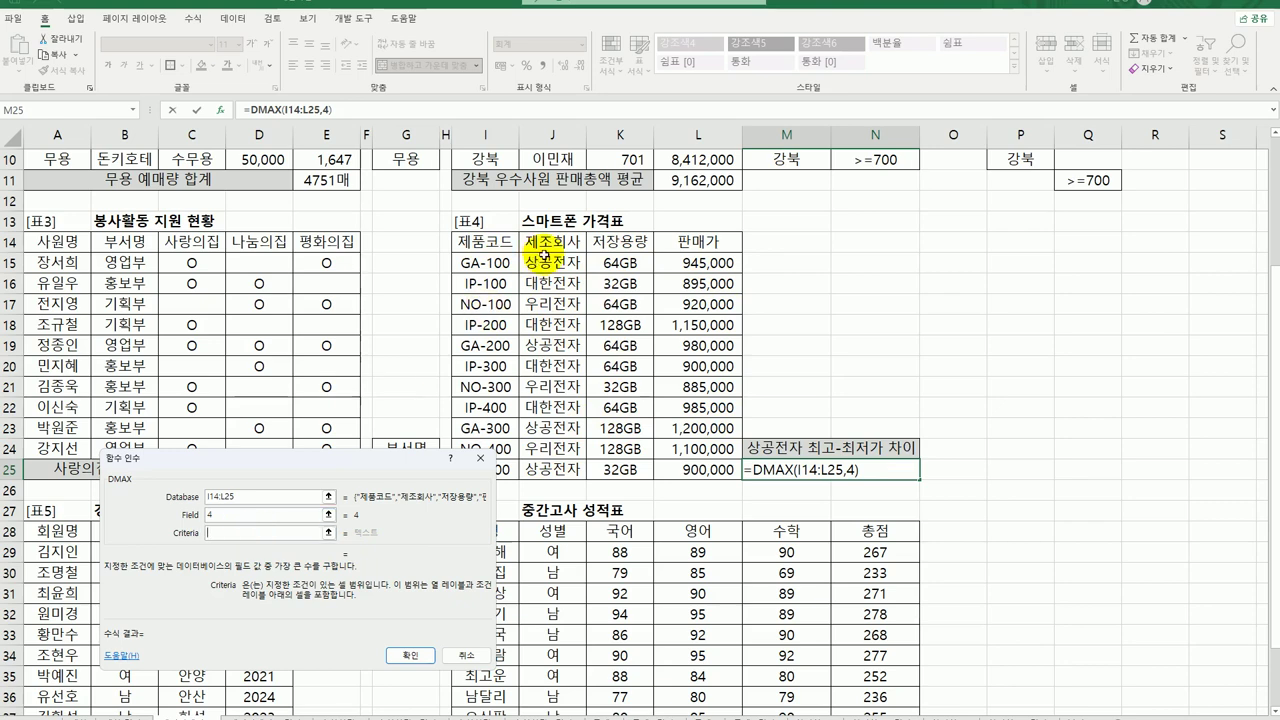
drag(568, 242, 568, 276)
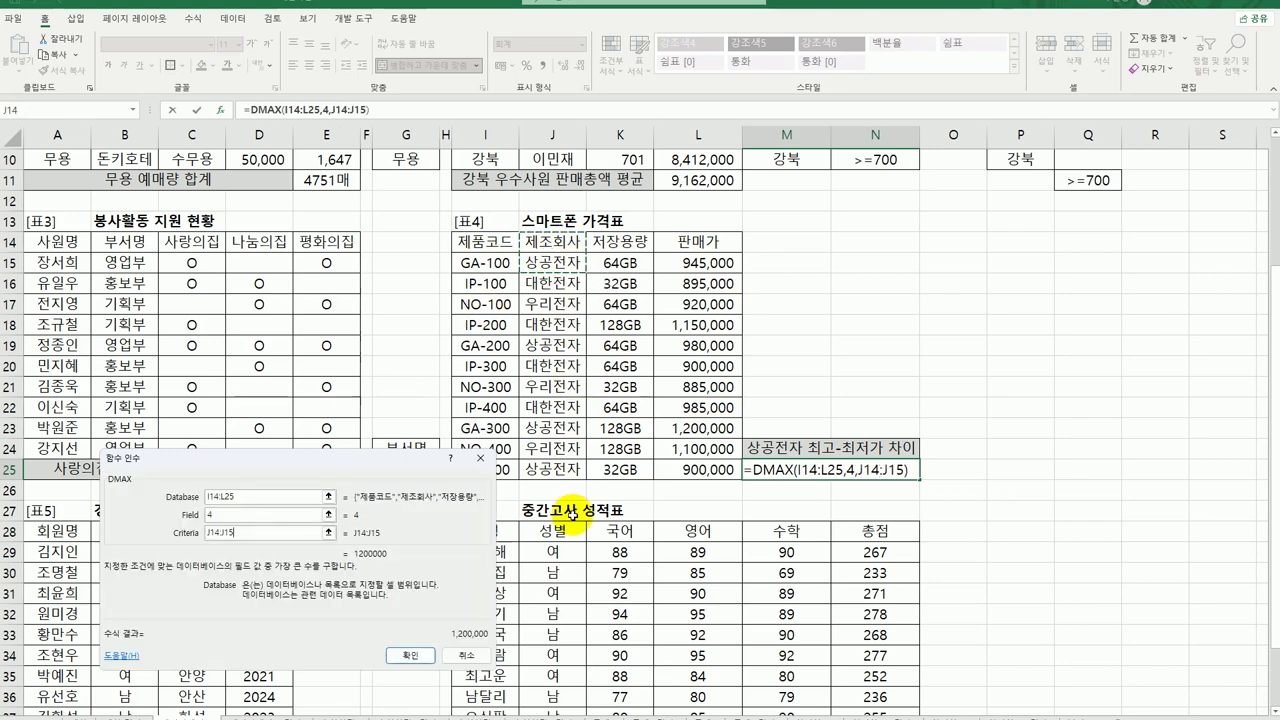
click(395, 652)
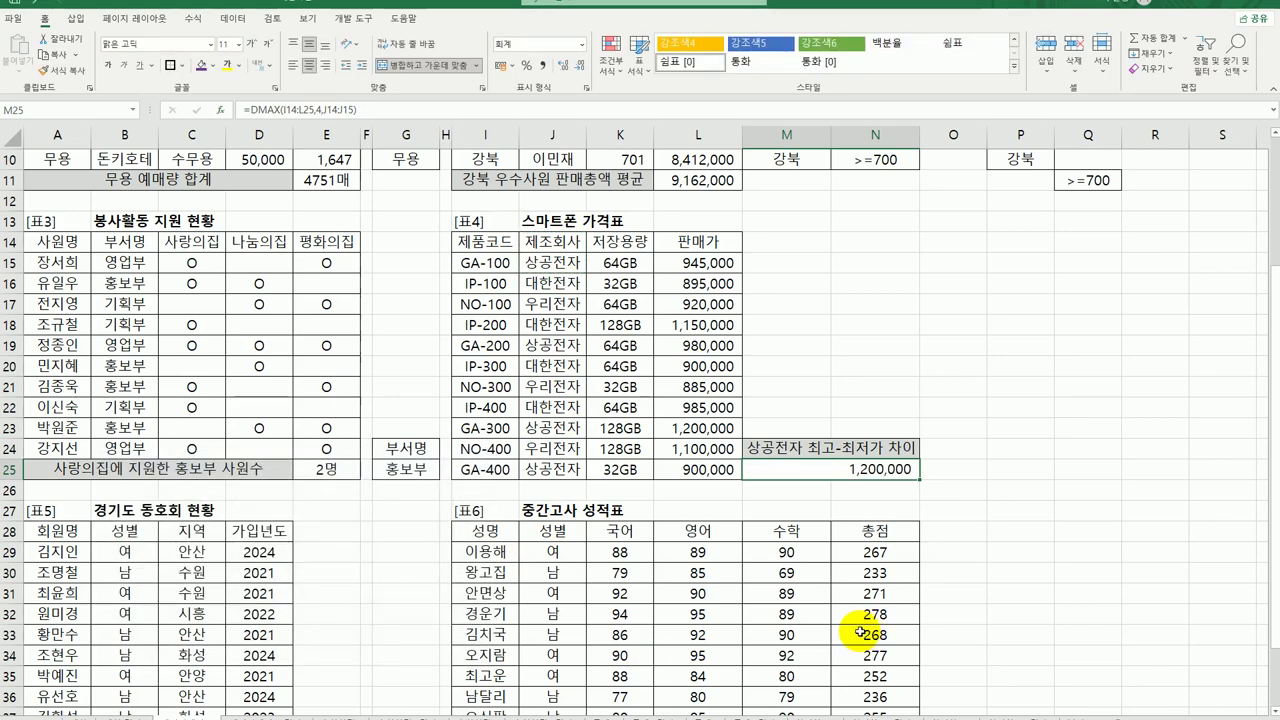
Extend the M25 formula by subtracting a DMIN function and open the DMIN arguments.
double_click(880, 470)
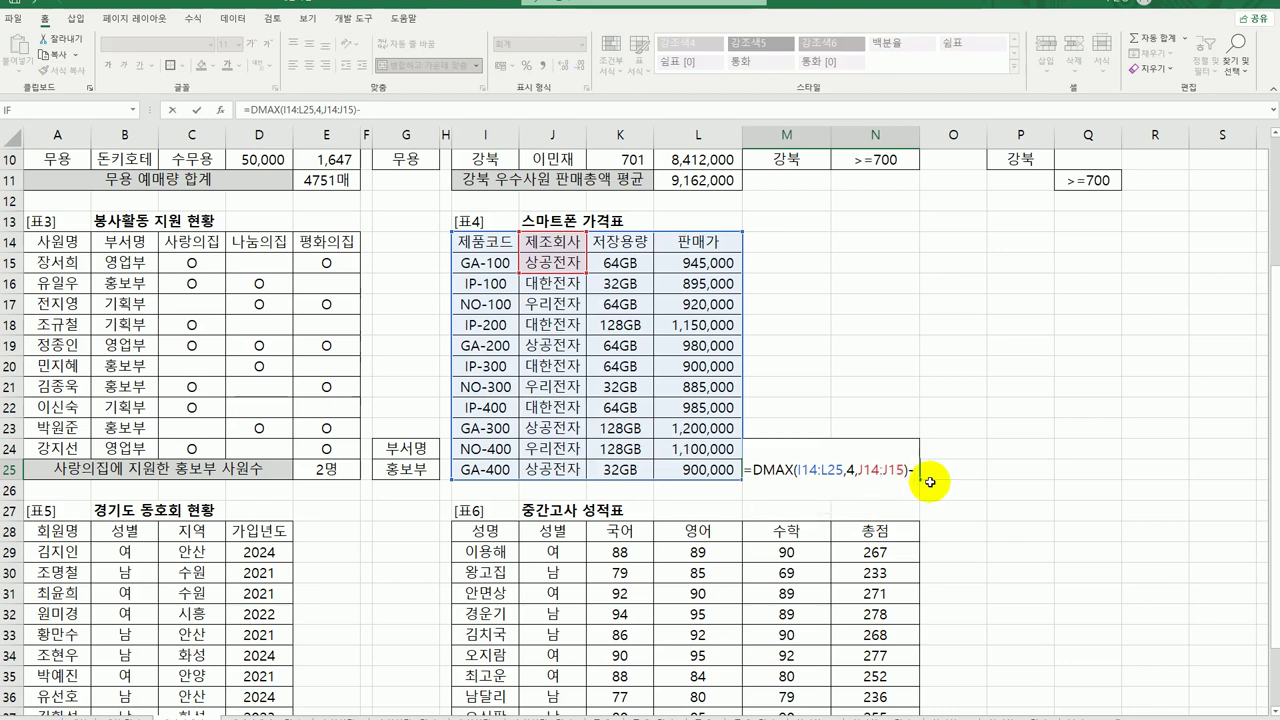
text(-dmi)
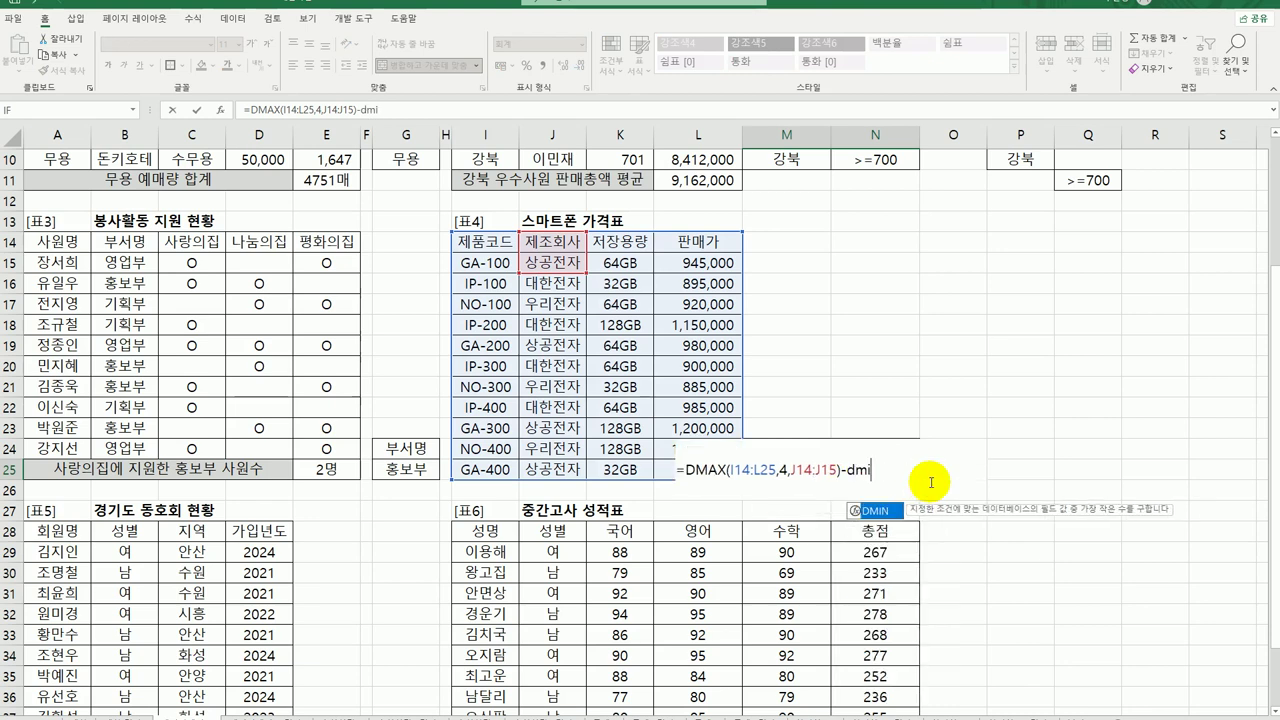
double_click(885, 511)
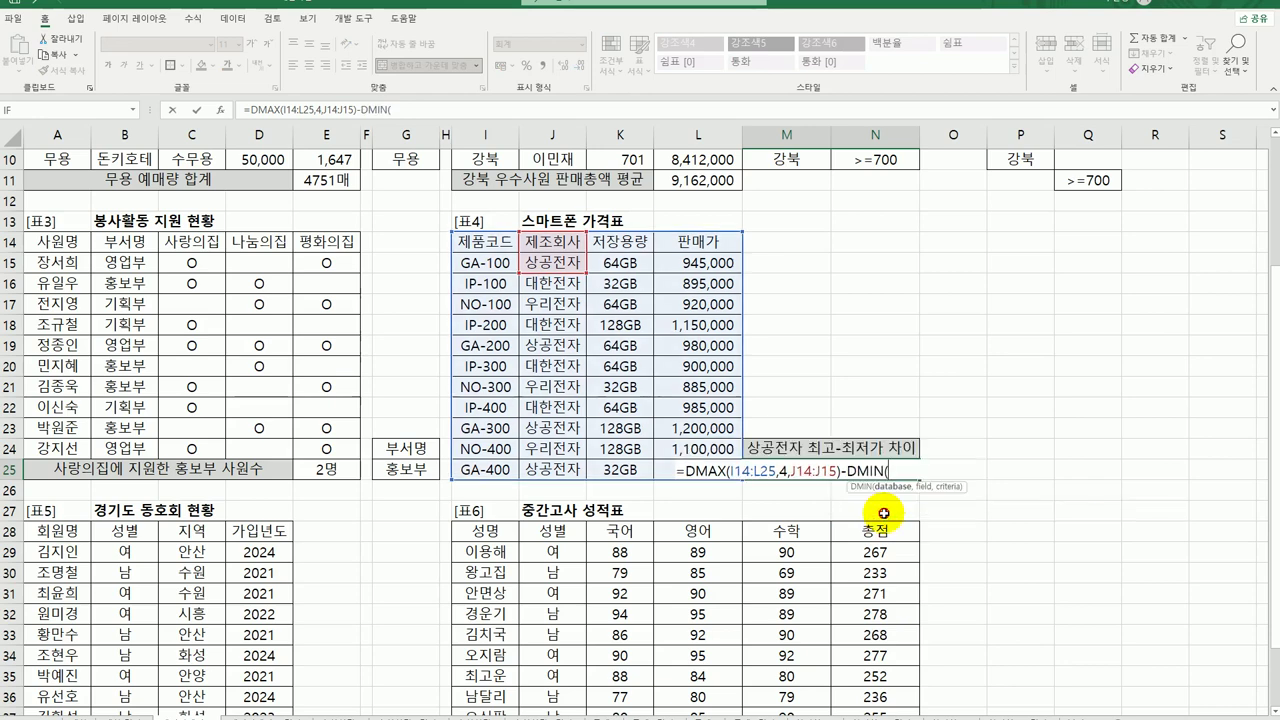
click(219, 110)
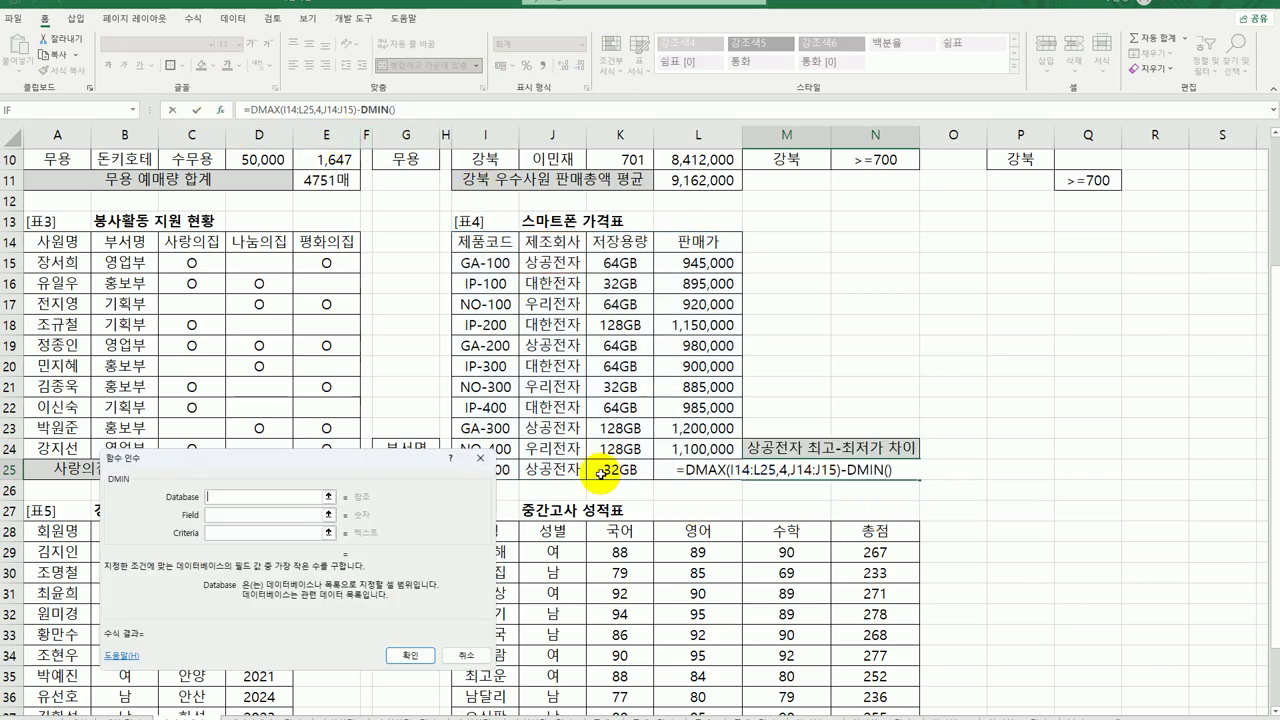
Set the DMIN database to I14:L25, field to L14 and criteria to J14:J15, and complete the formula.
drag(484, 241, 690, 470)
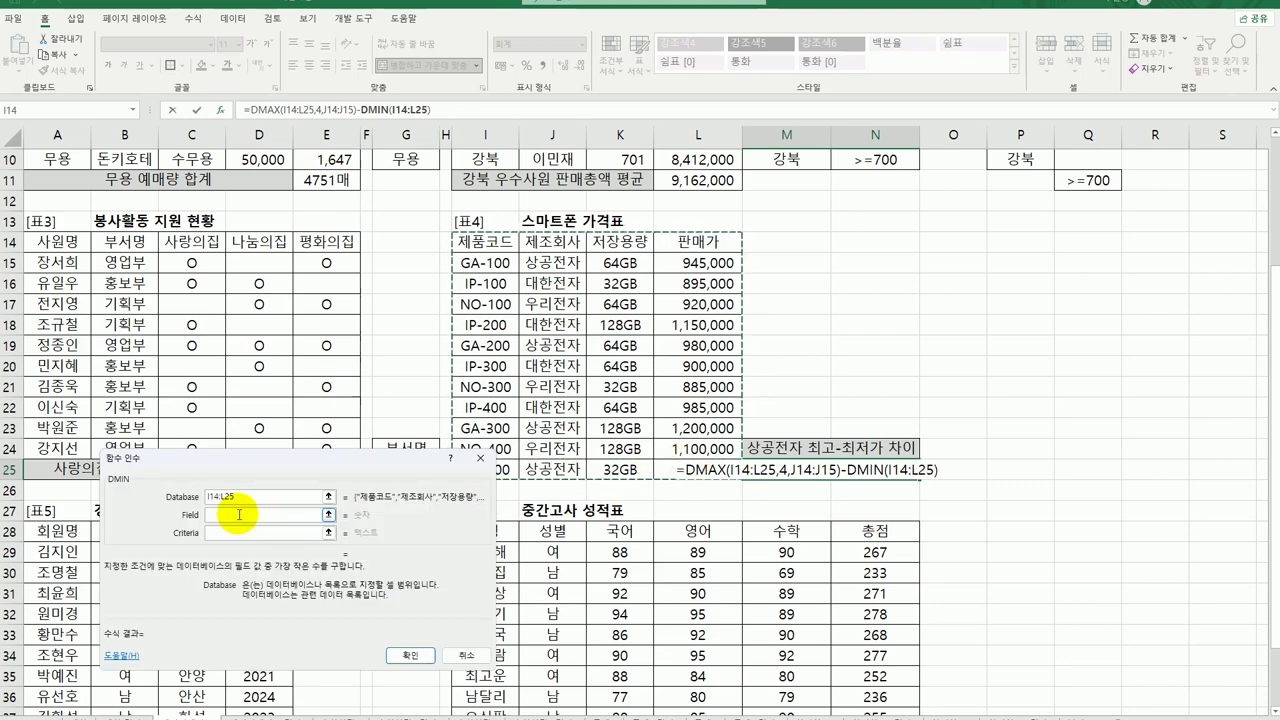
click(238, 514)
click(698, 241)
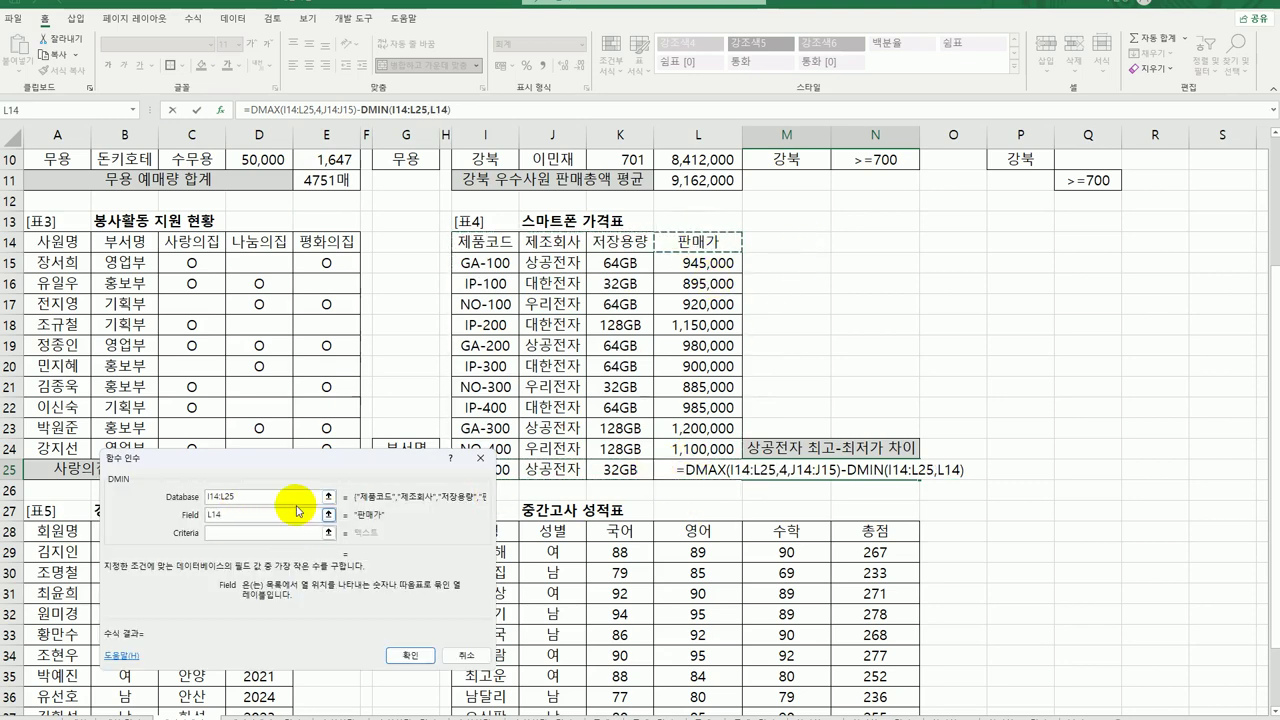
click(243, 530)
drag(552, 240, 552, 264)
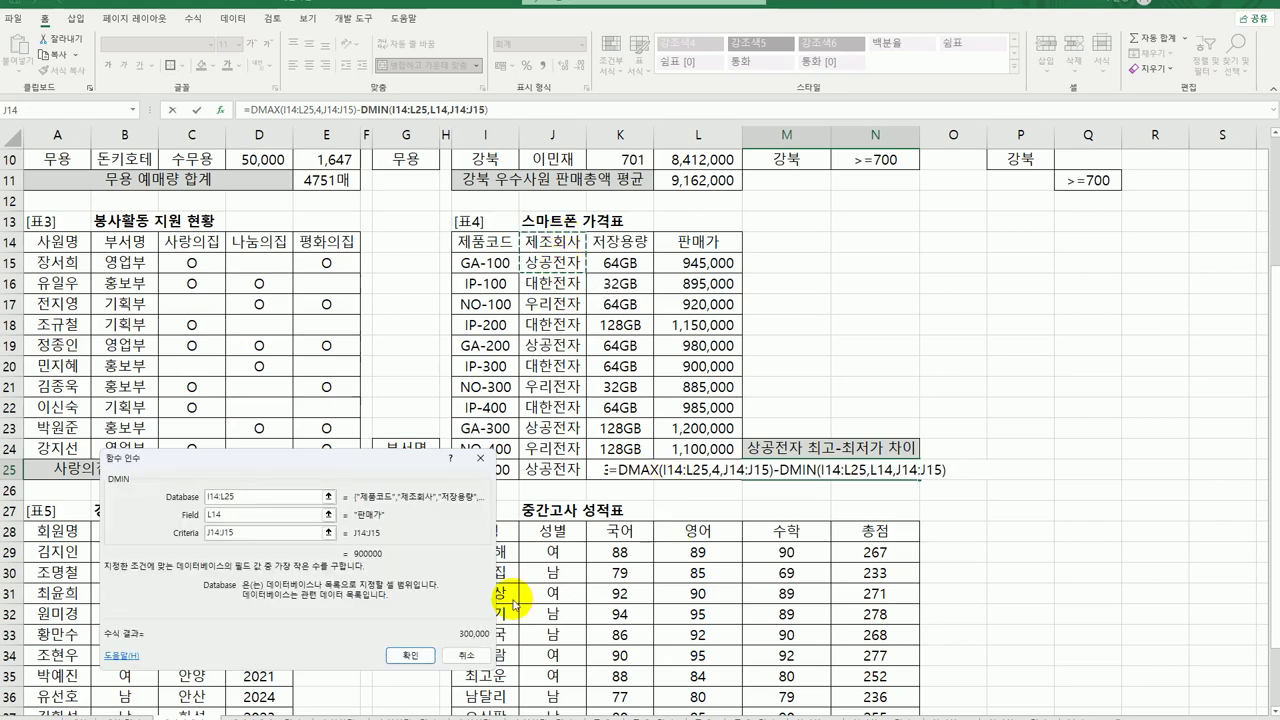
click(410, 655)
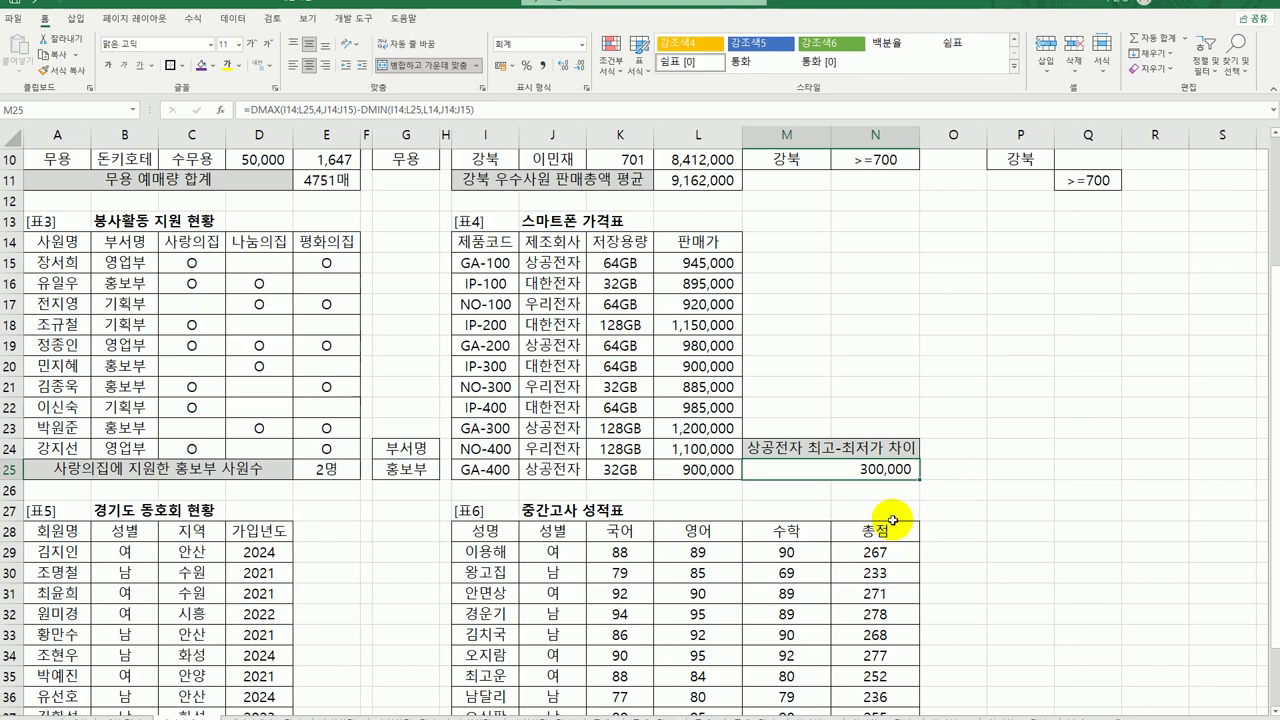
Examine 표5's 안산 회원수 cell, its 지역 criteria cells and the 가입년도 column to choose the counting function.
scroll(892, 520, down, 1)
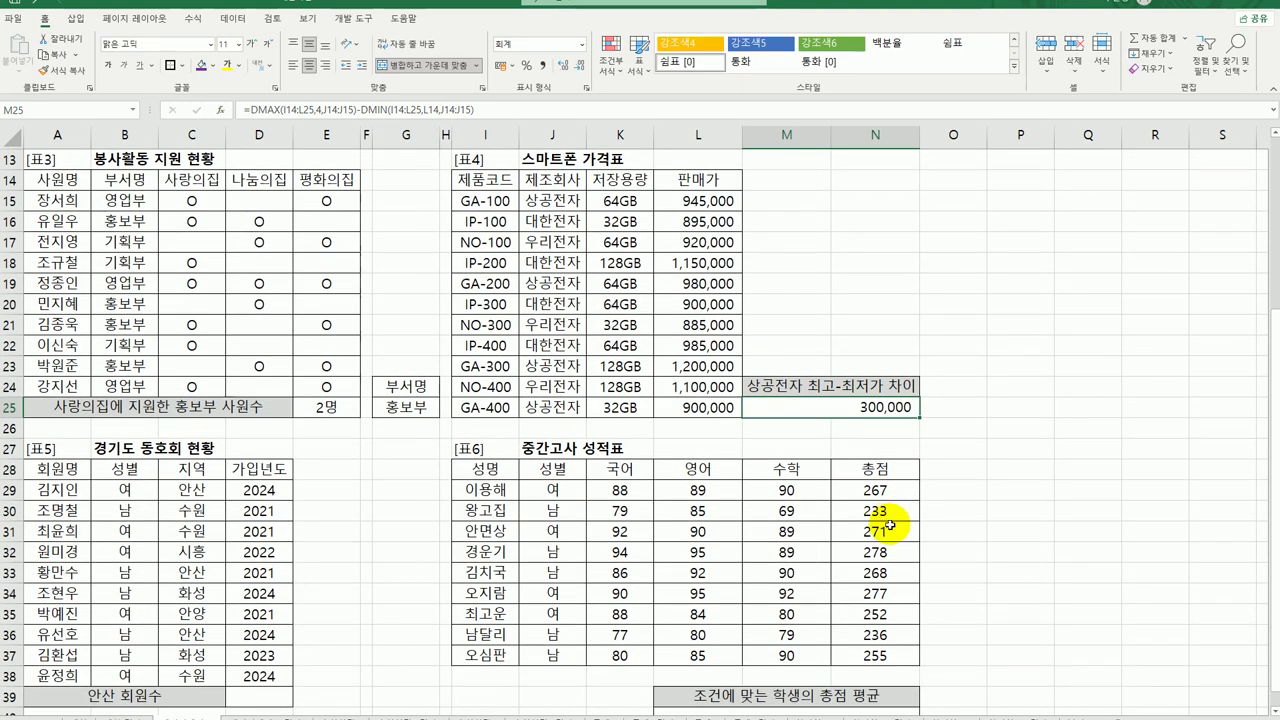
scroll(889, 524, down, 1)
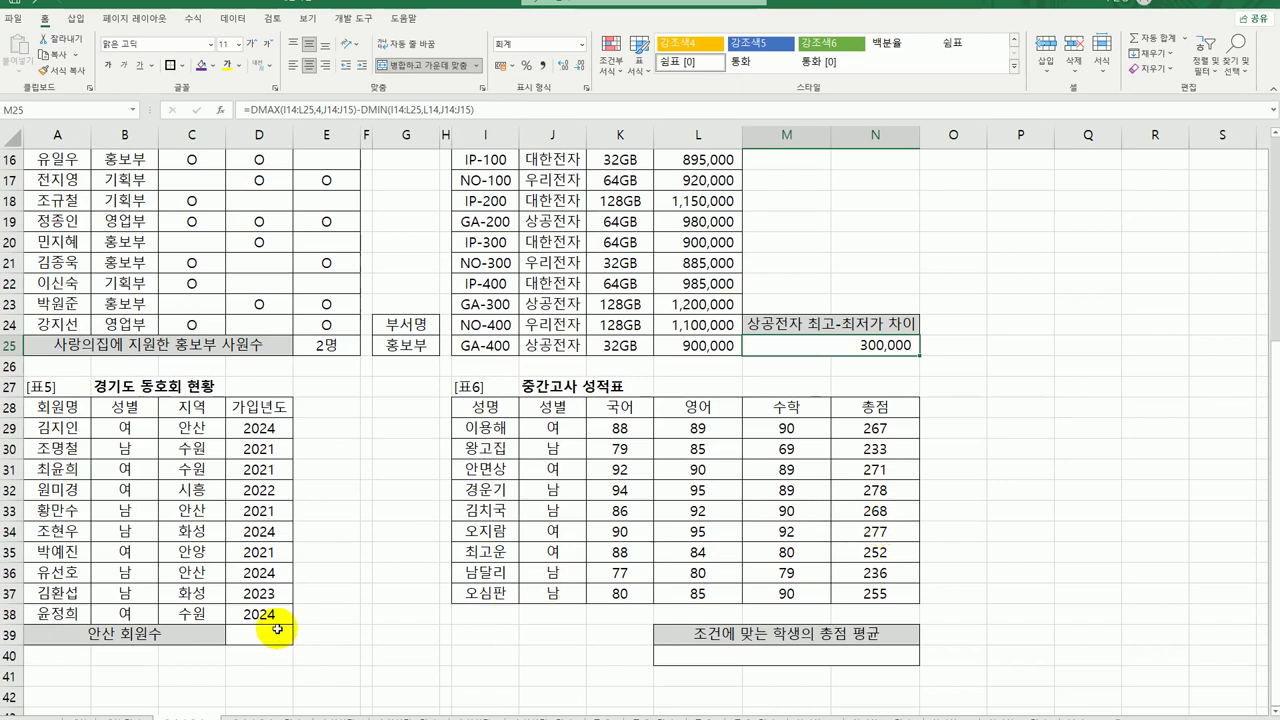
click(274, 632)
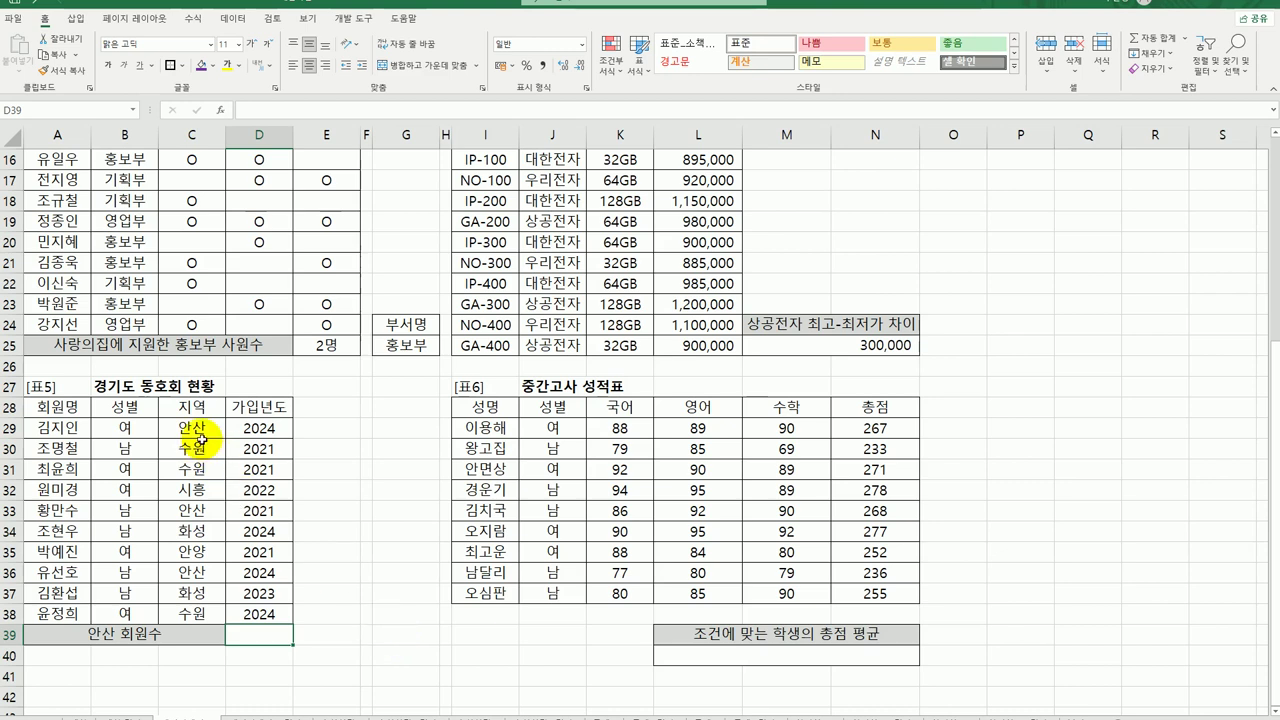
drag(185, 407, 192, 428)
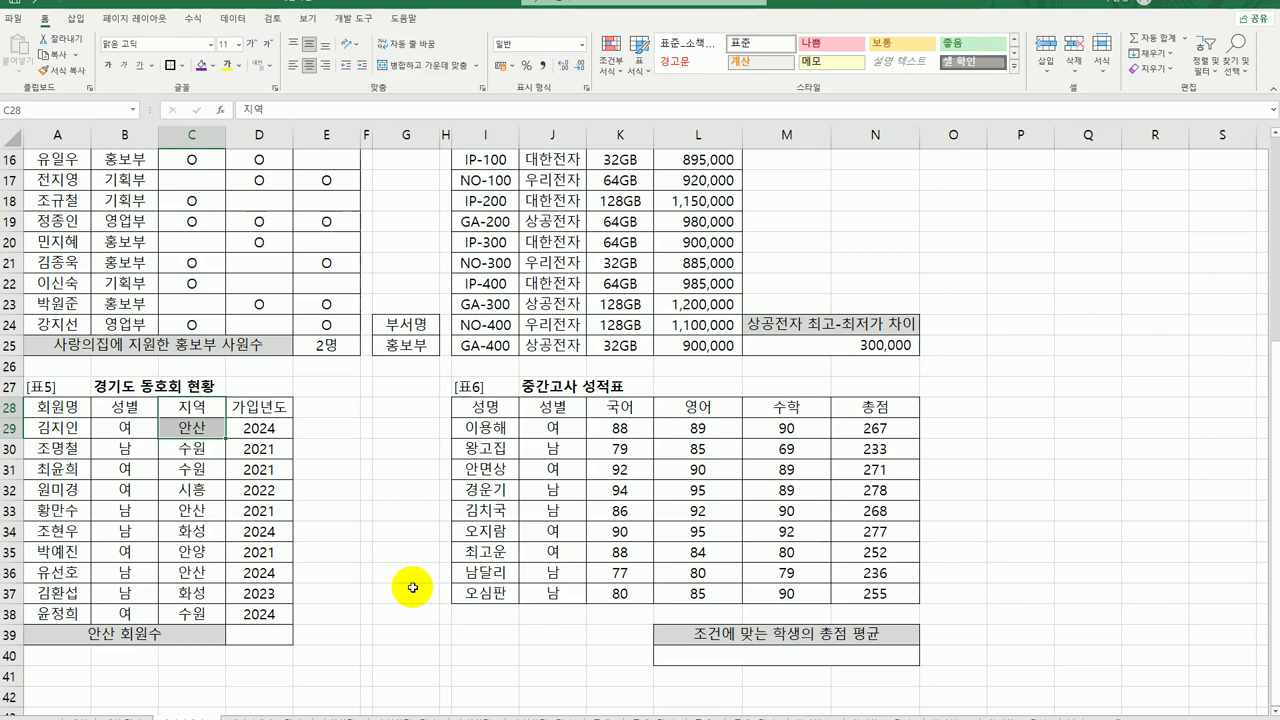
click(262, 637)
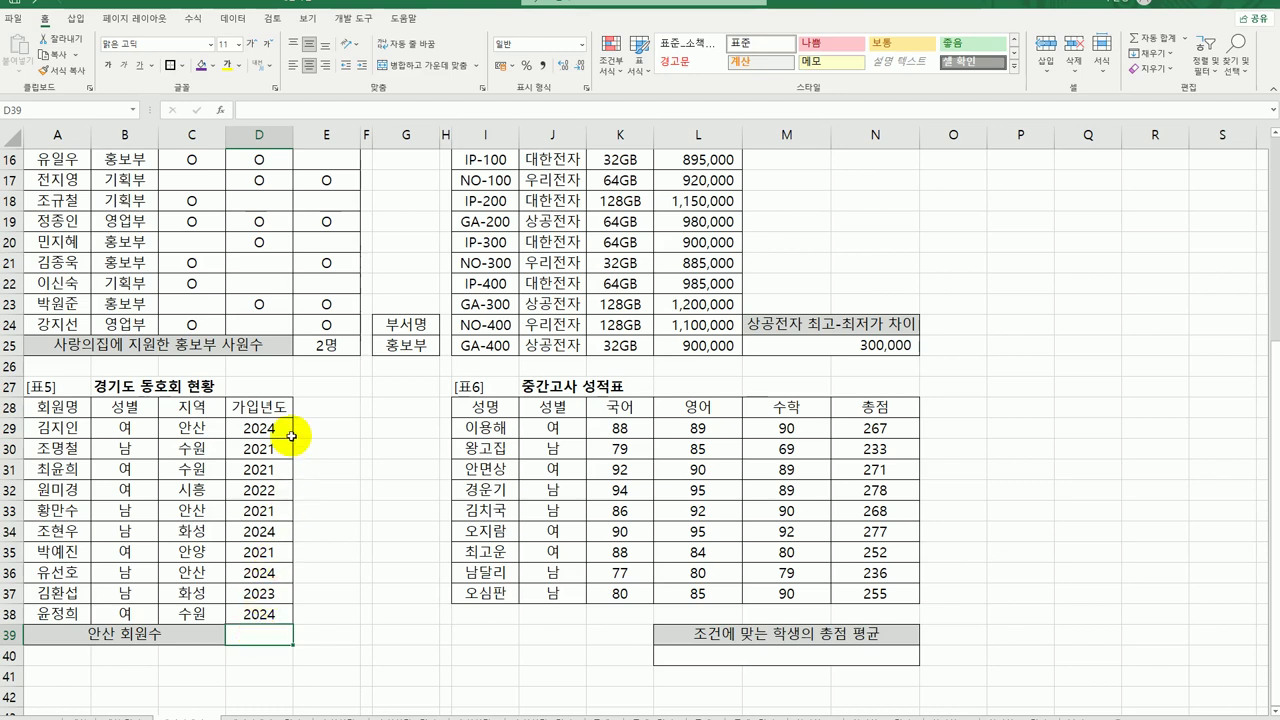
drag(273, 429, 272, 614)
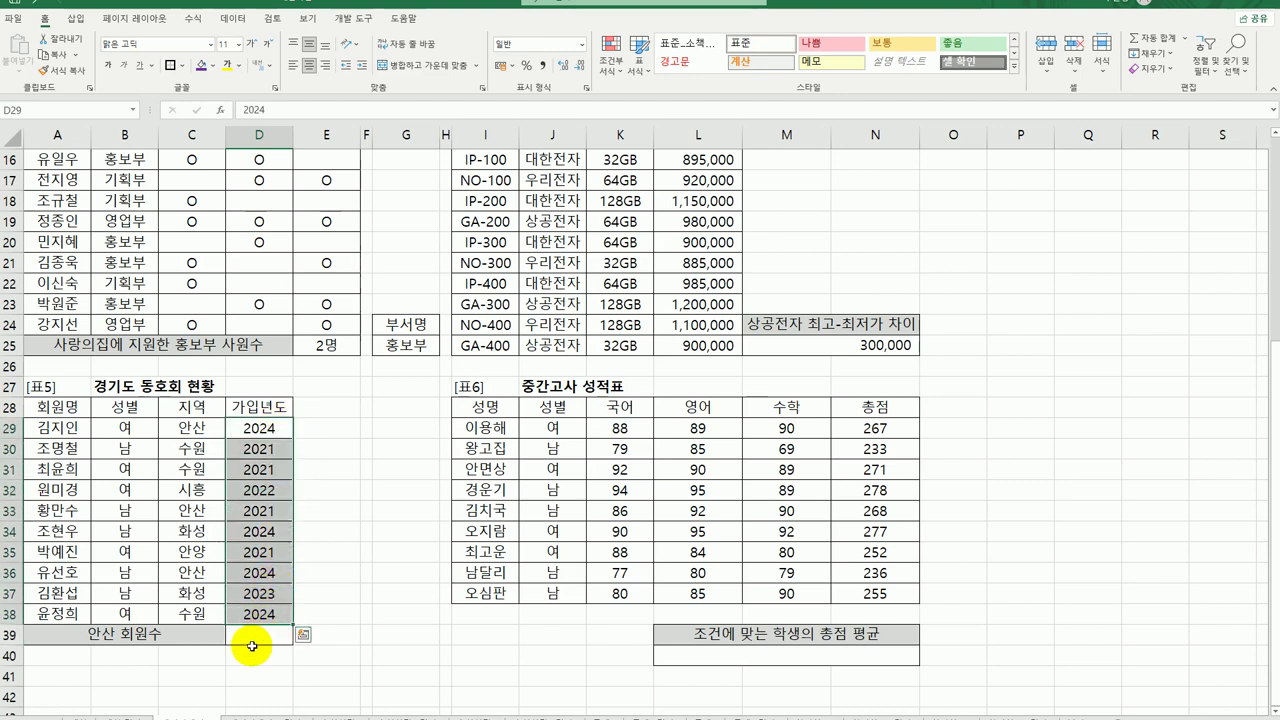
Start a DCOUNT formula in D39 and open its function arguments, keeping 표5 uncovered.
click(251, 637)
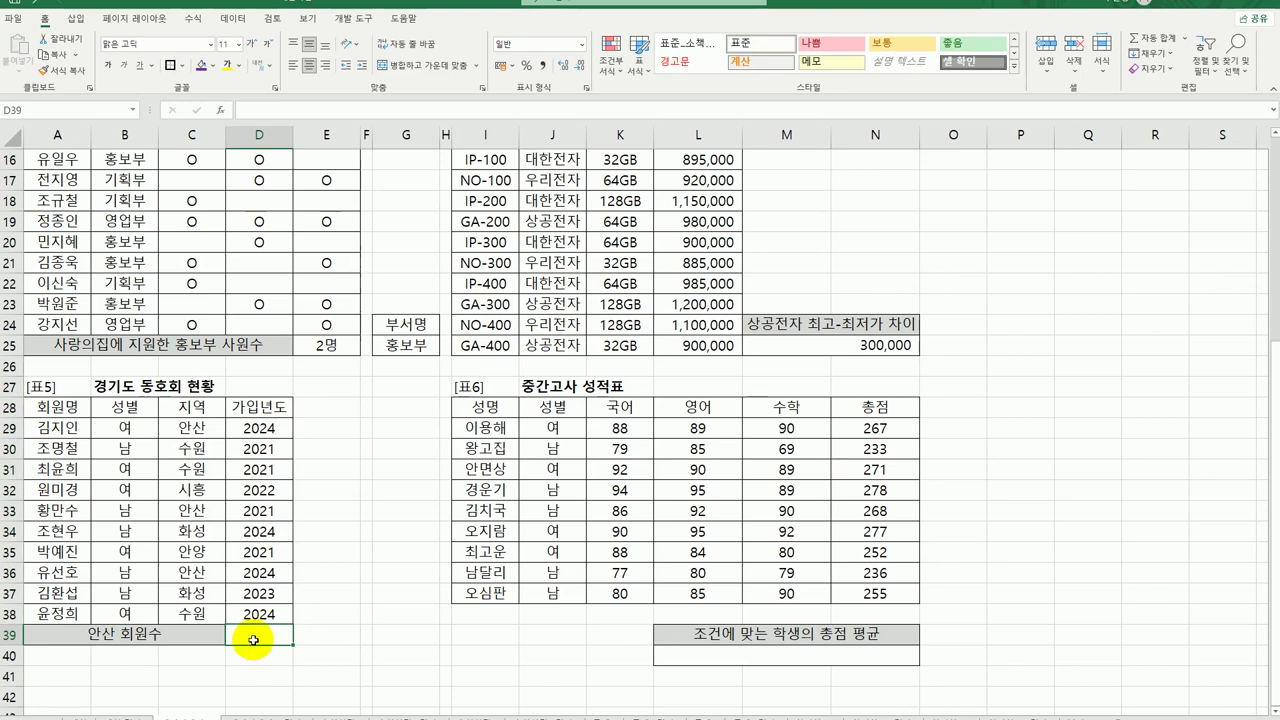
text(=d)
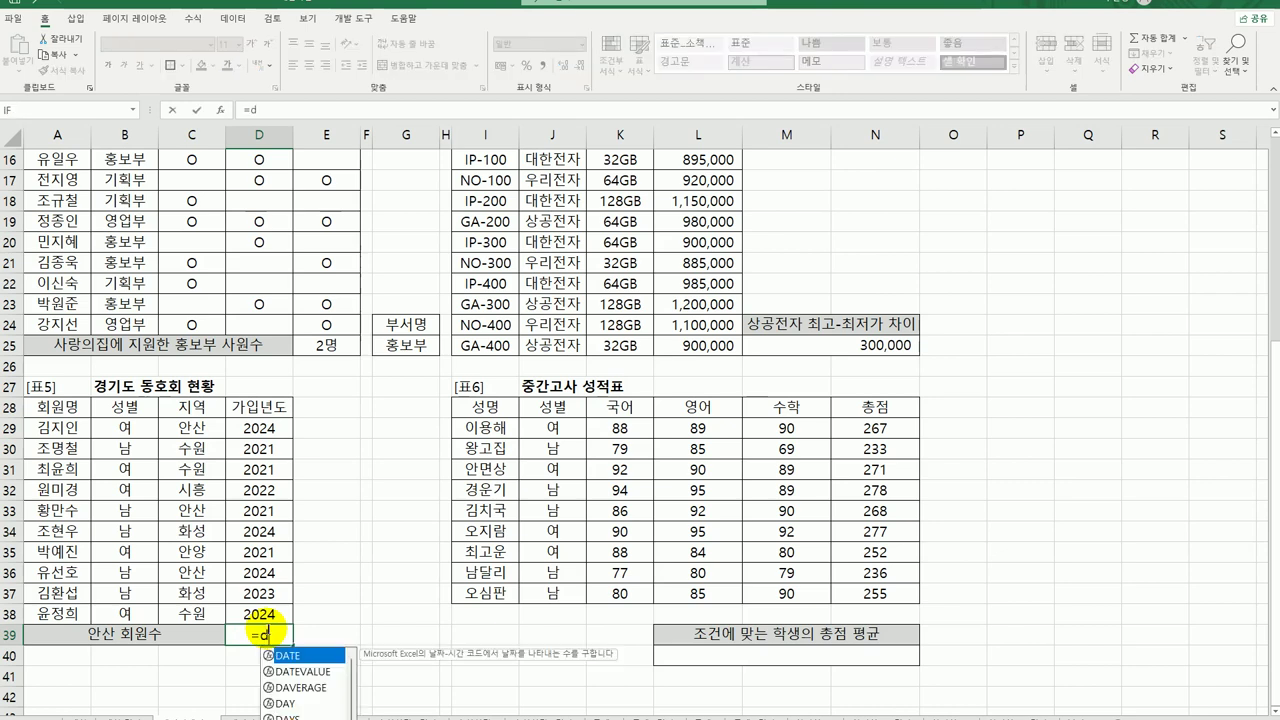
text(c)
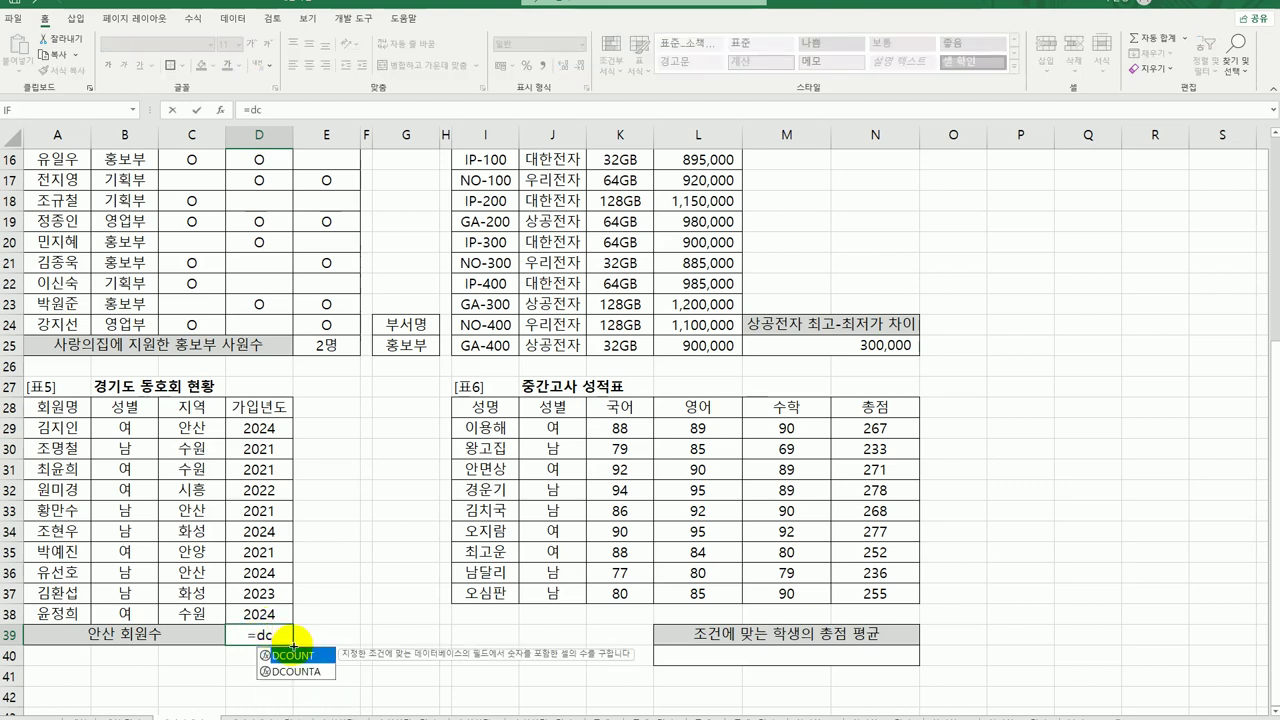
double_click(298, 655)
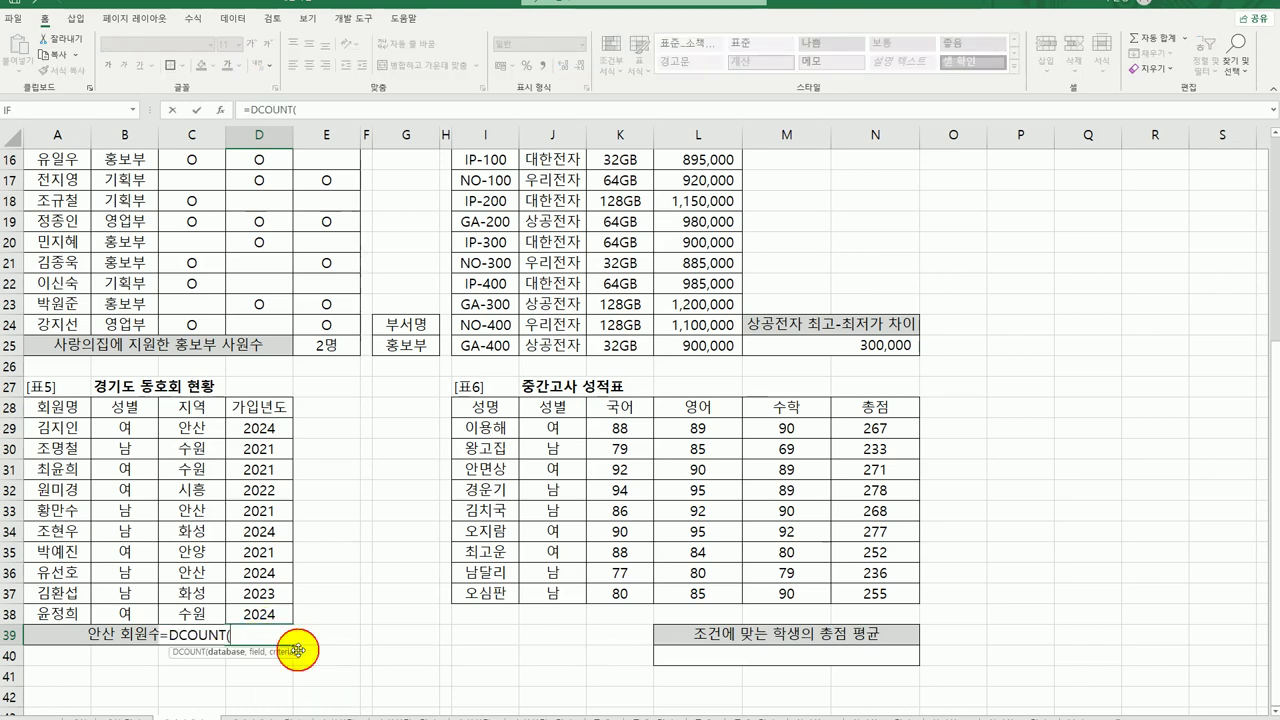
click(220, 110)
drag(341, 470, 619, 351)
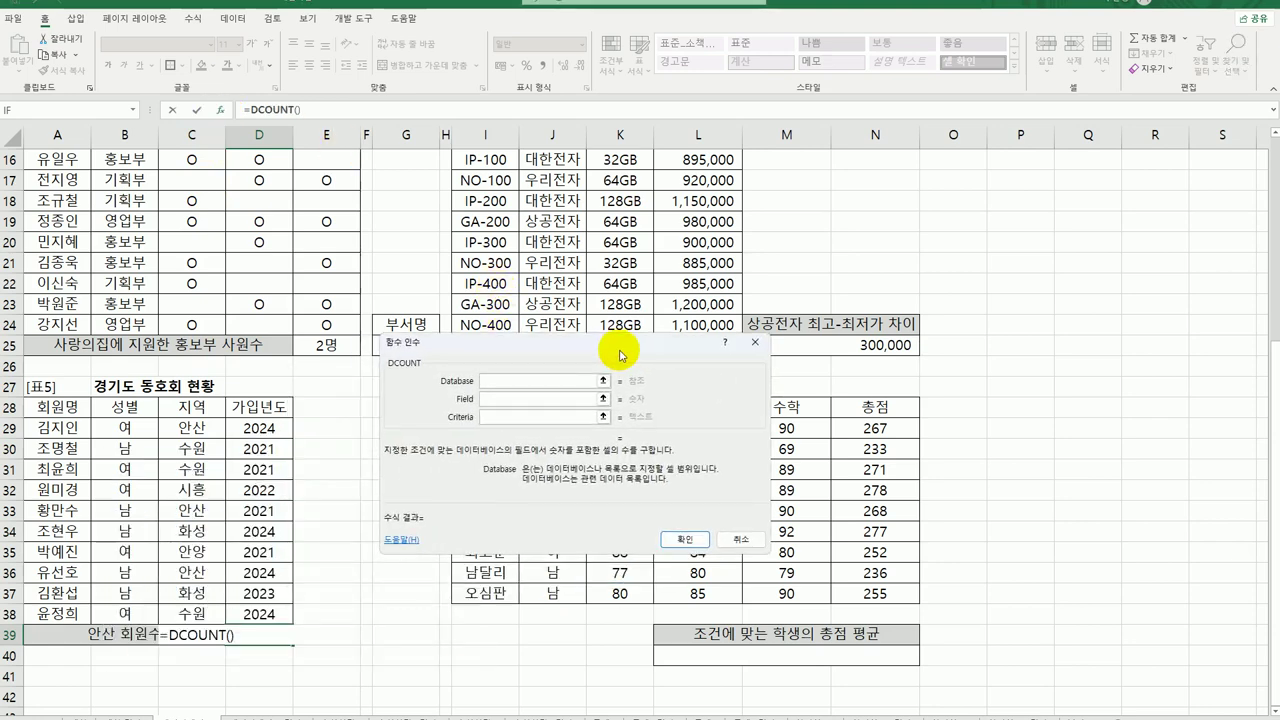
Set the DCOUNT database to A28:D38, field to D28 and criteria to C28:C29, and complete the formula.
drag(53, 404, 285, 612)
click(493, 400)
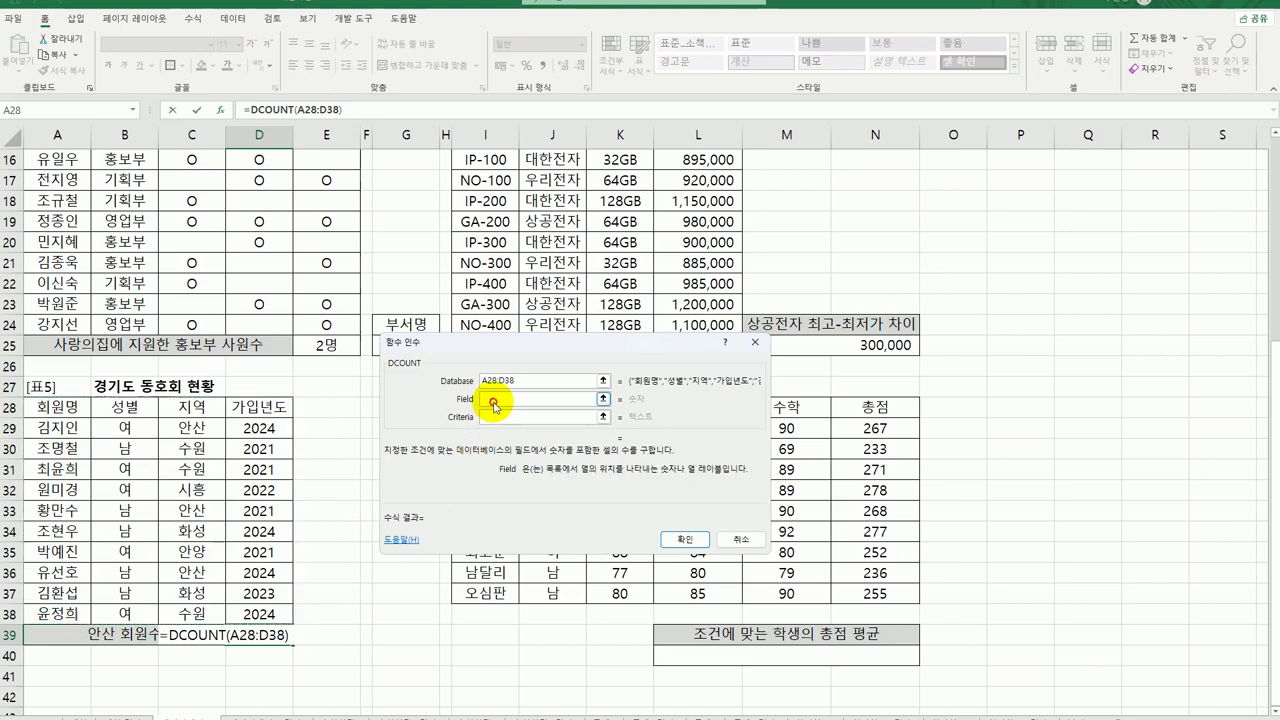
click(288, 405)
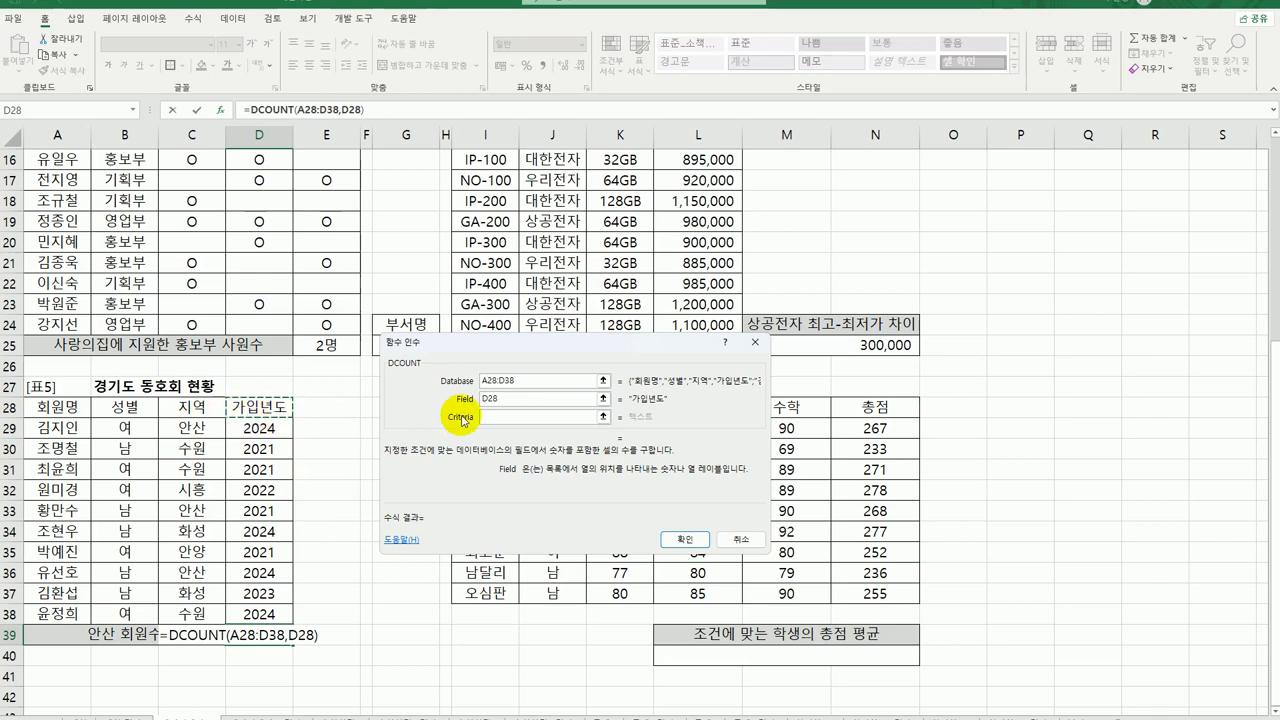
click(491, 417)
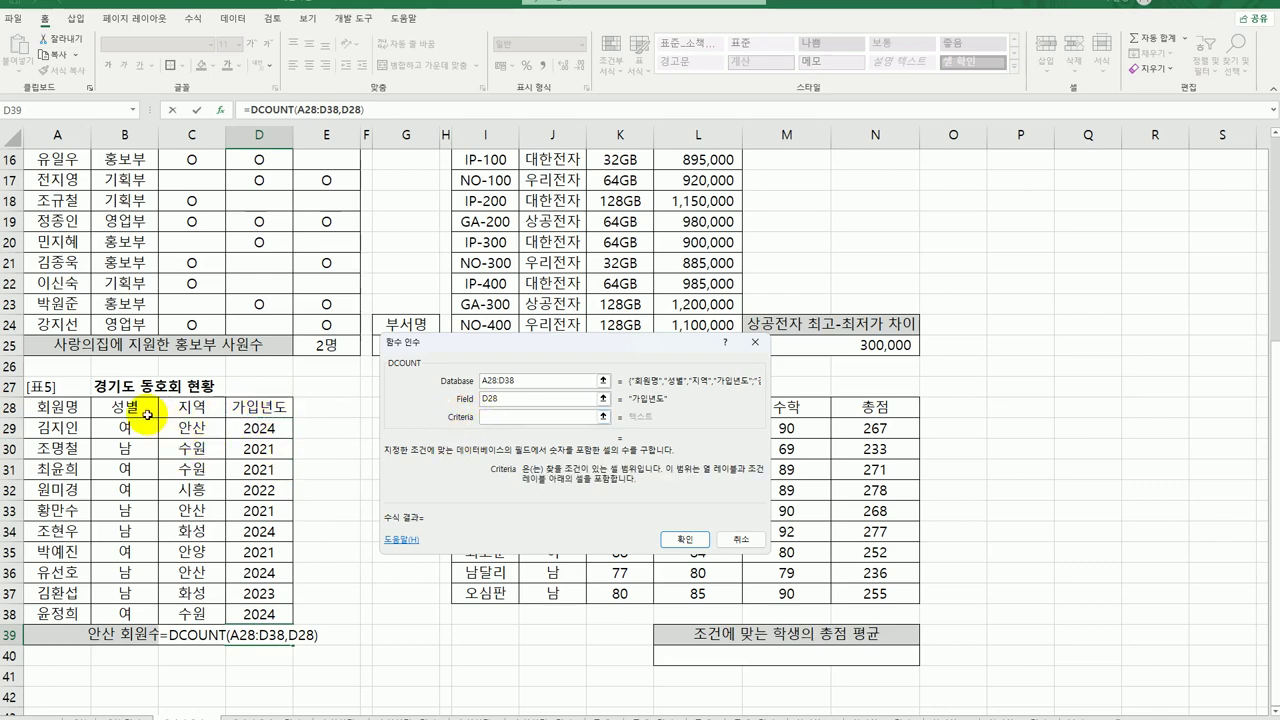
drag(200, 414, 200, 427)
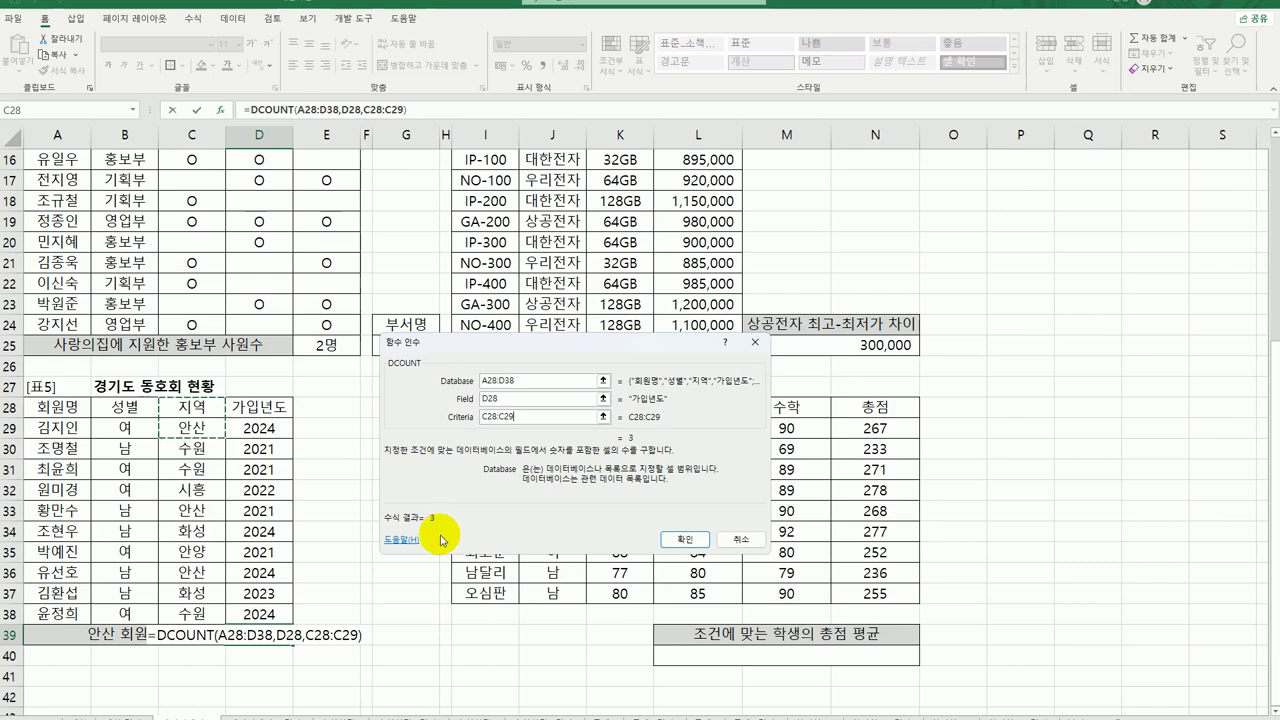
click(685, 540)
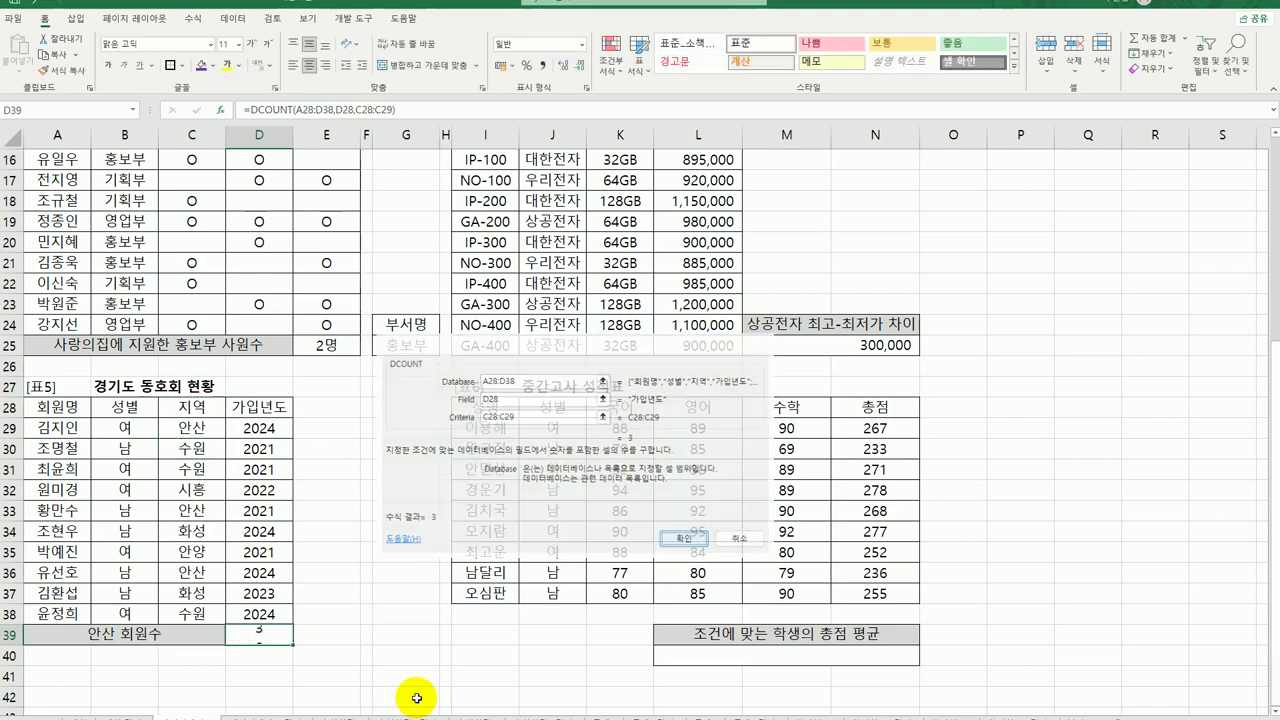
Append &"명" to the DCOUNT formula in D39 and reselect the cell.
double_click(258, 640)
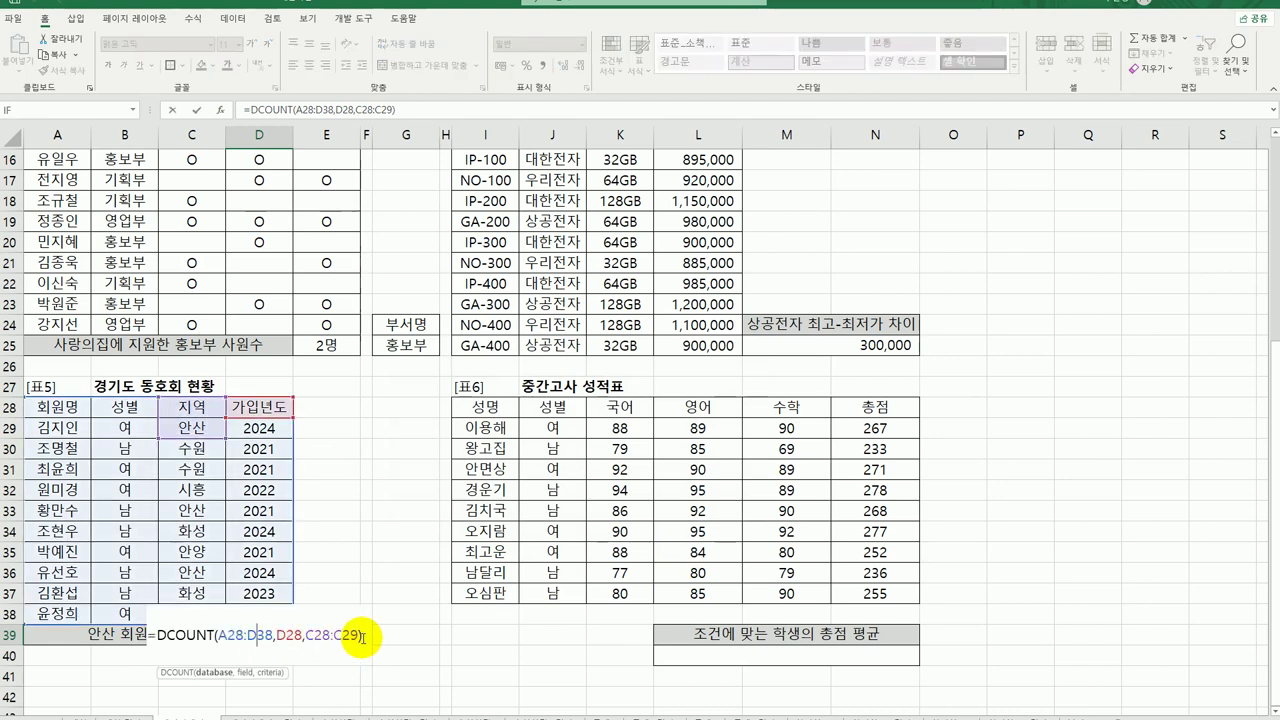
click(367, 636)
text(&)
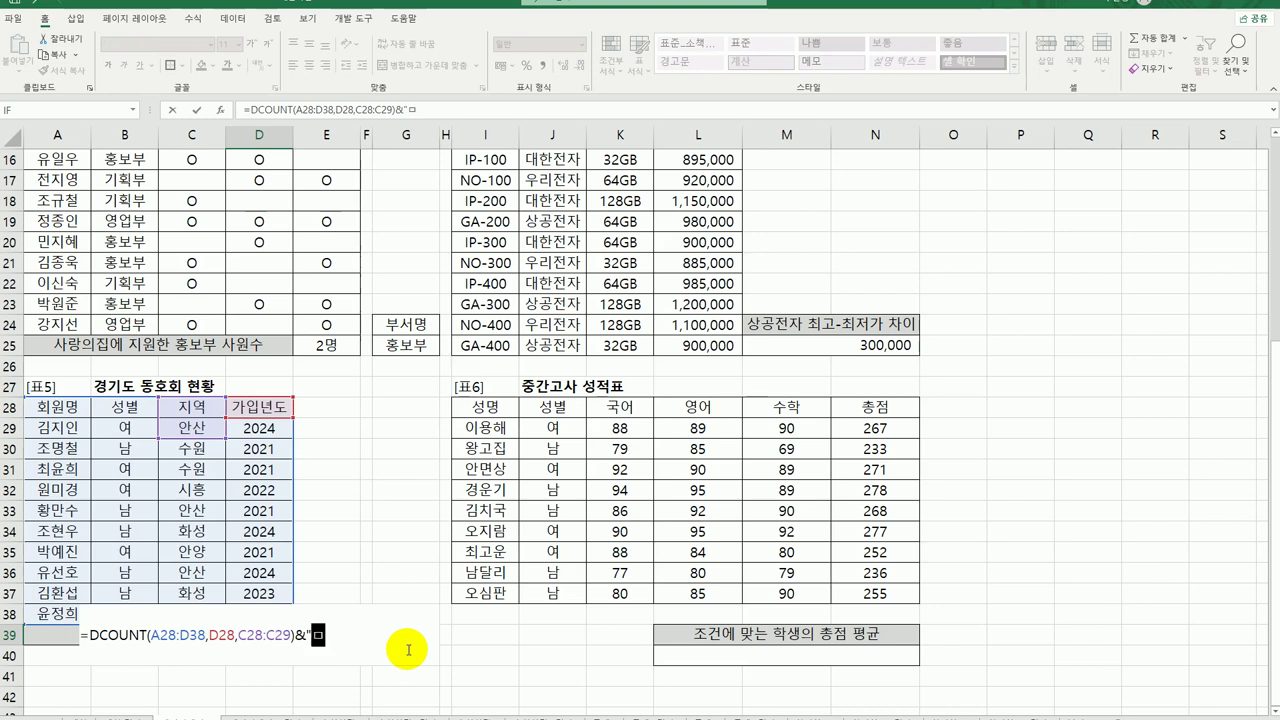
text("명)
key(Return)
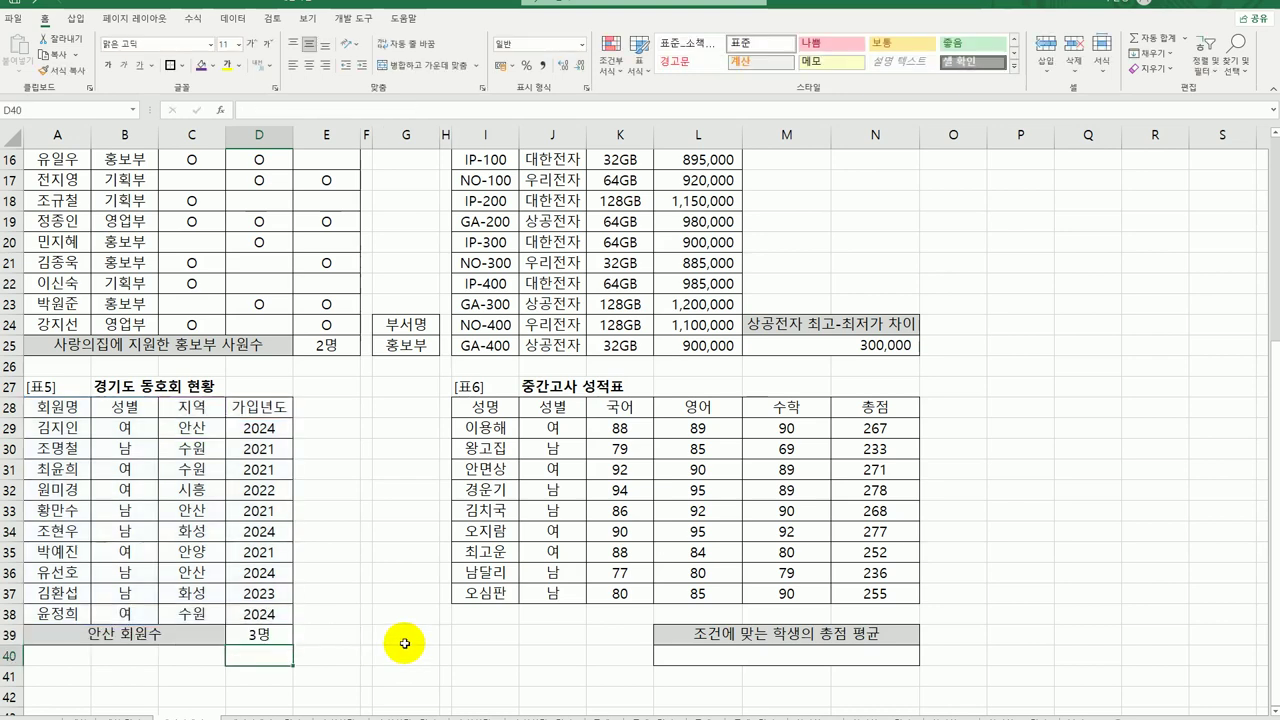
click(289, 636)
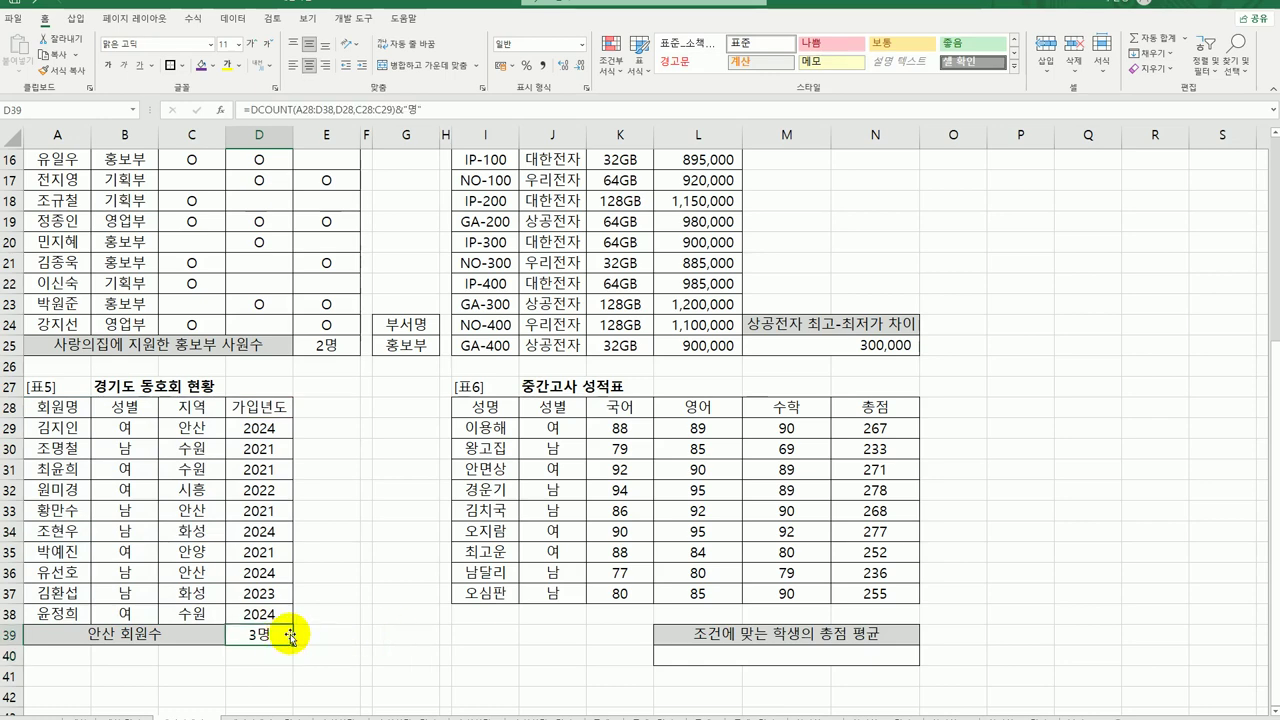
Copy 표6's 성별 header and the value 남 into I39:I40 as the start of a criteria range.
scroll(290, 634, up, 1)
scroll(289, 634, down, 1)
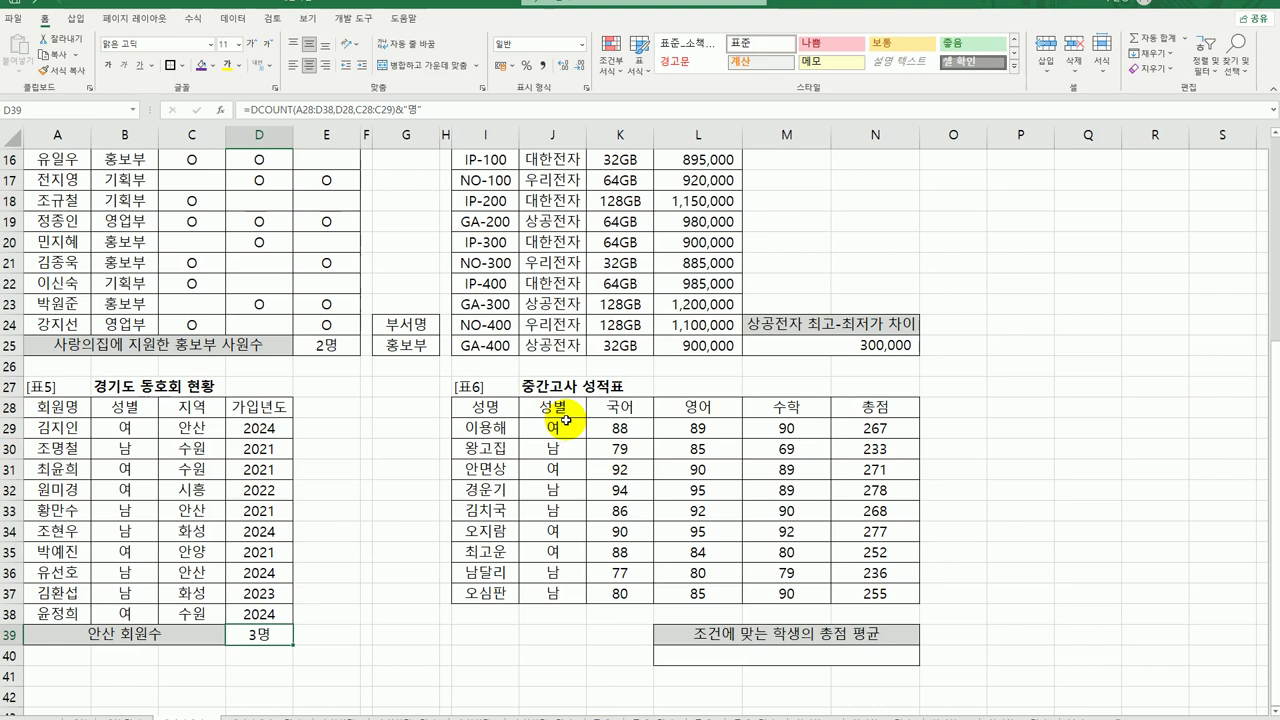
click(480, 626)
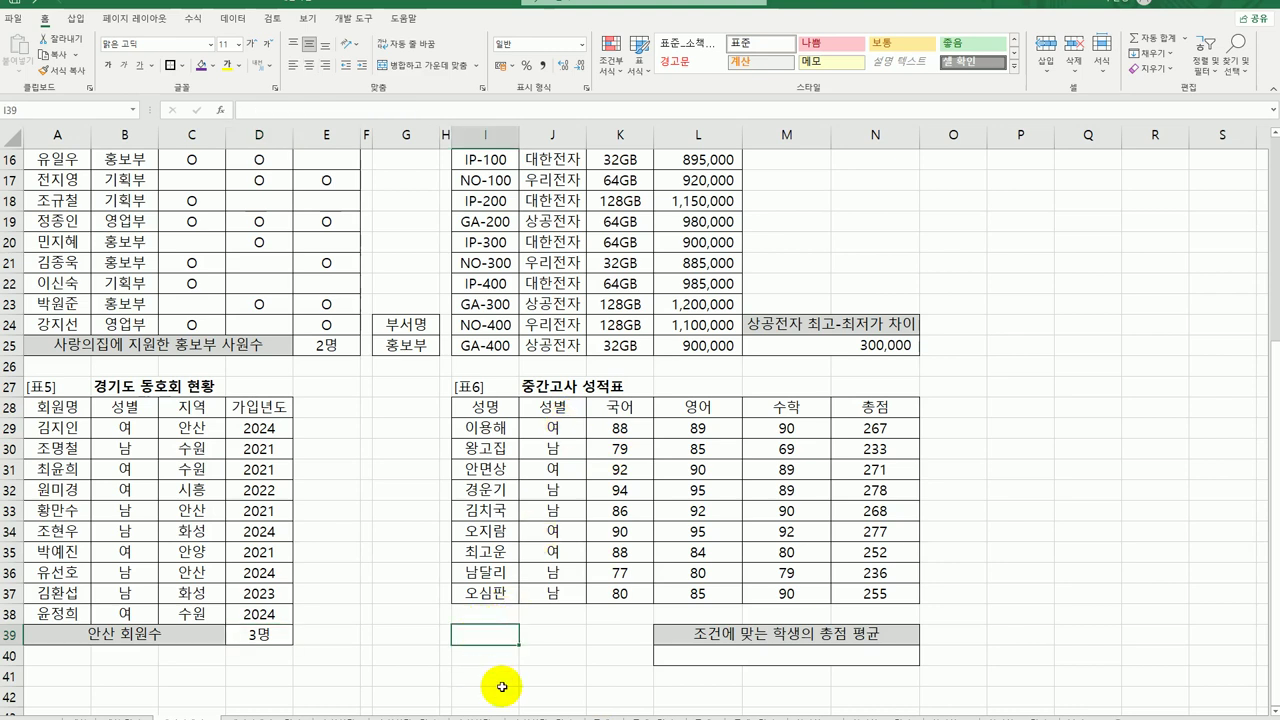
click(560, 406)
ctrl+click(553, 447)
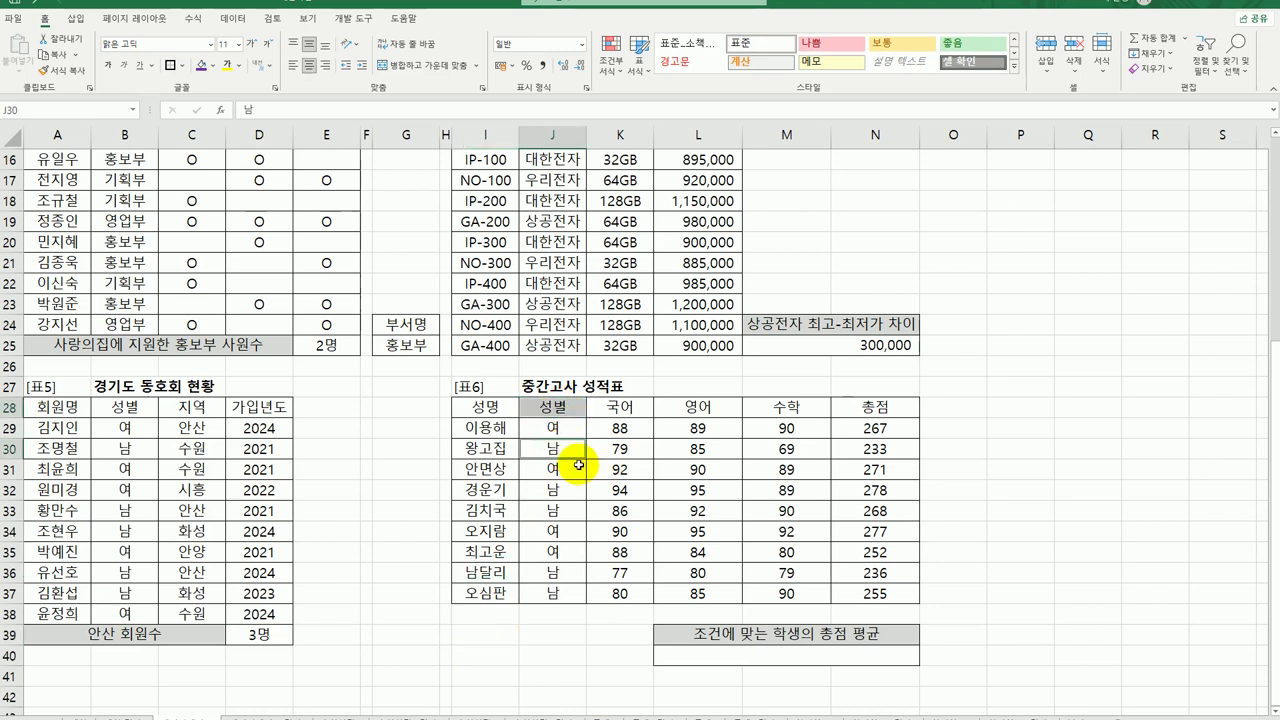
key(ctrl+c)
click(486, 636)
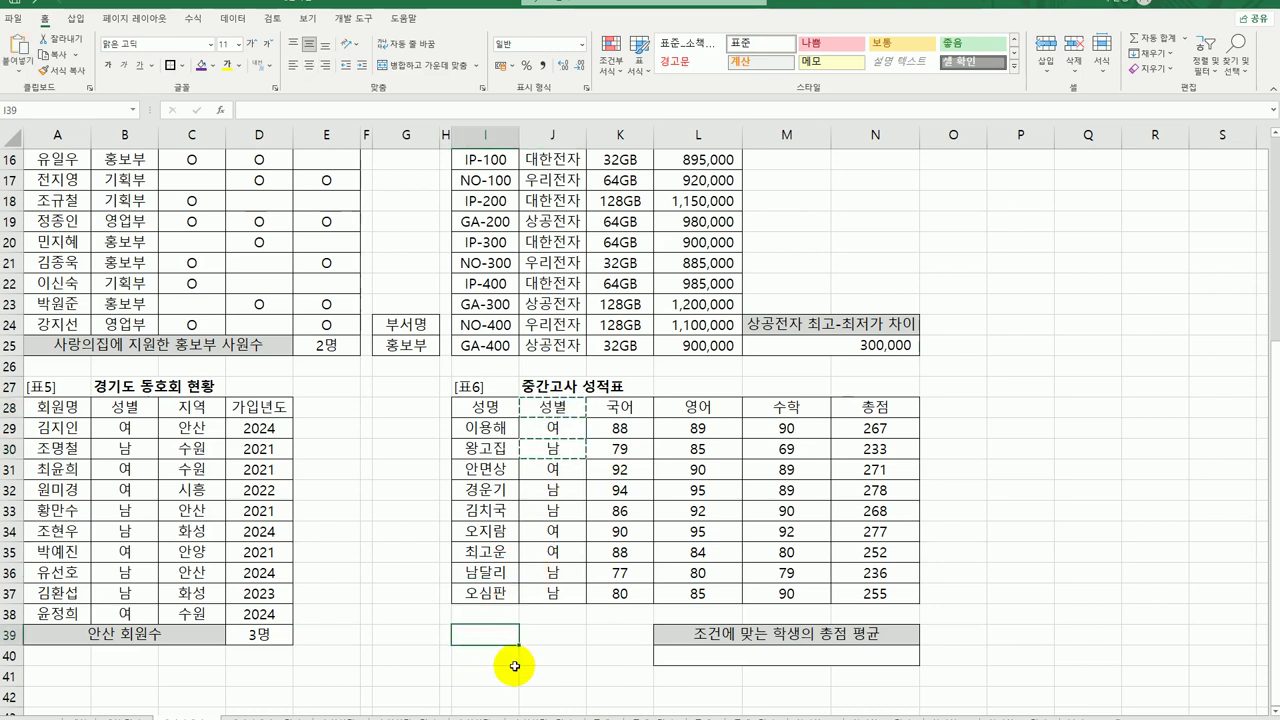
key(ctrl+v)
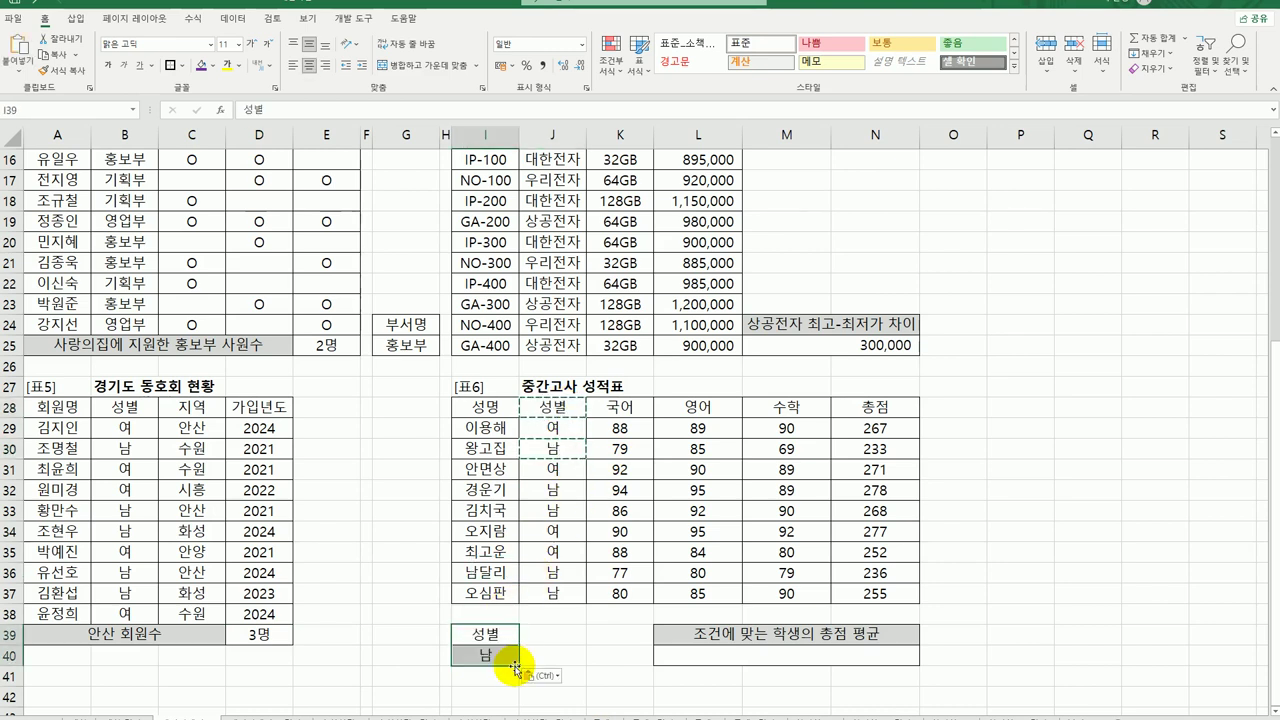
Copy 표6's 영어 header to J39 and enter the condition >=90 in J40.
click(705, 406)
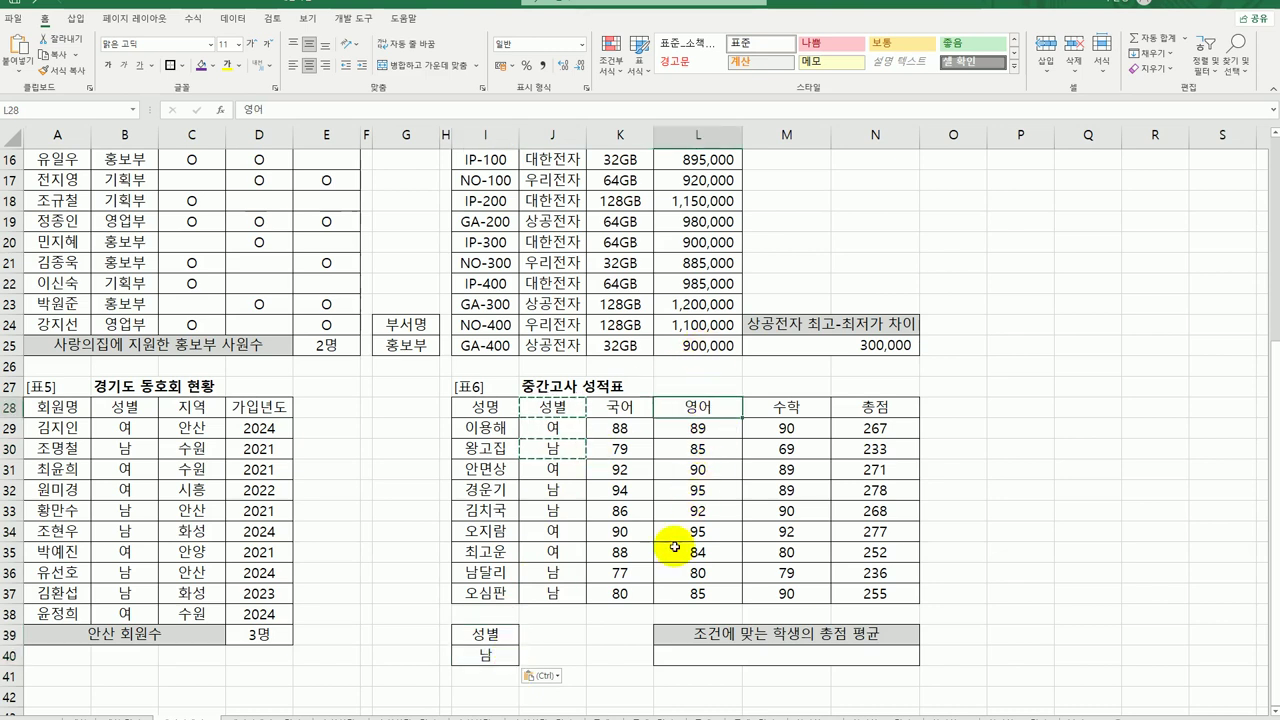
key(ctrl+c)
click(553, 634)
key(ctrl+v)
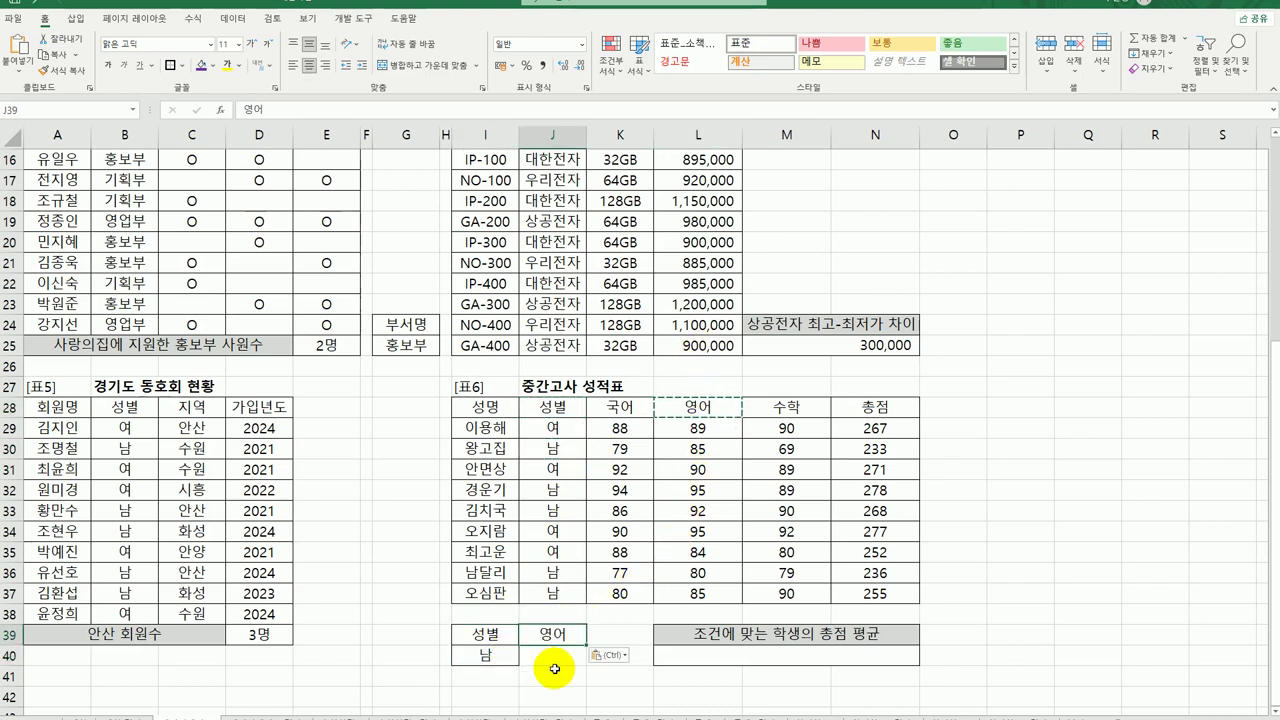
click(531, 657)
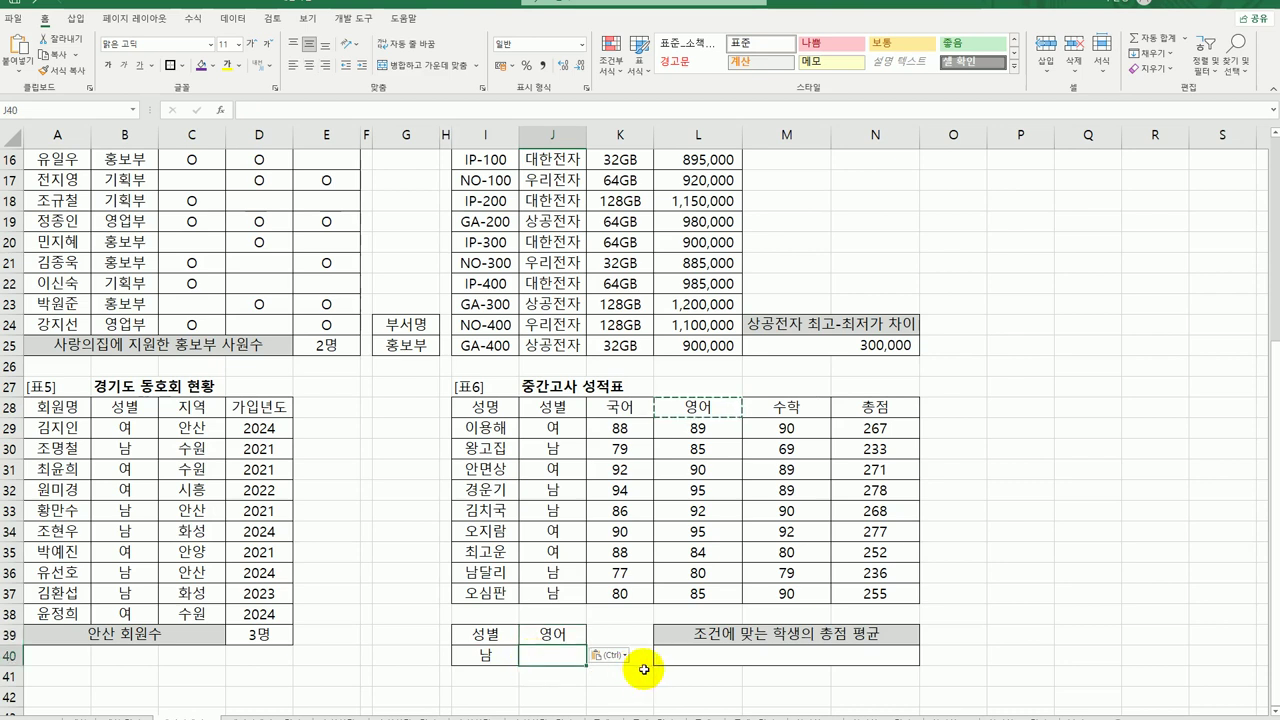
text(>=90)
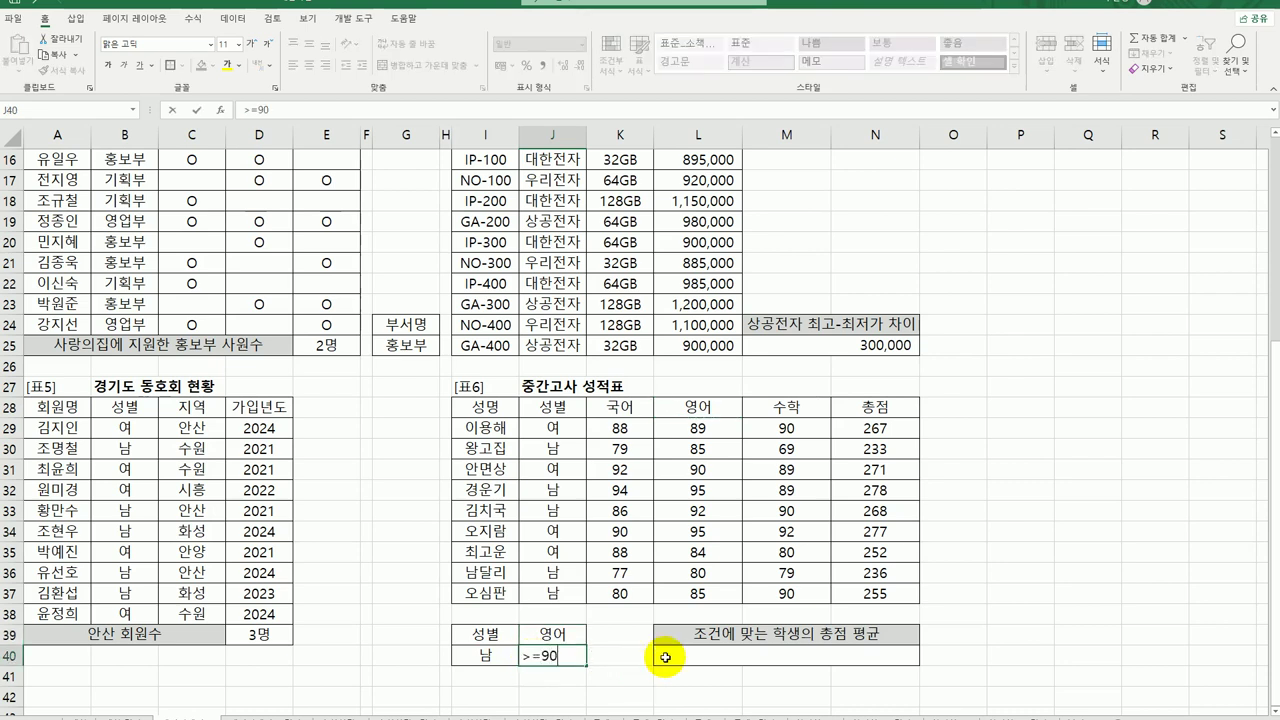
key(Return)
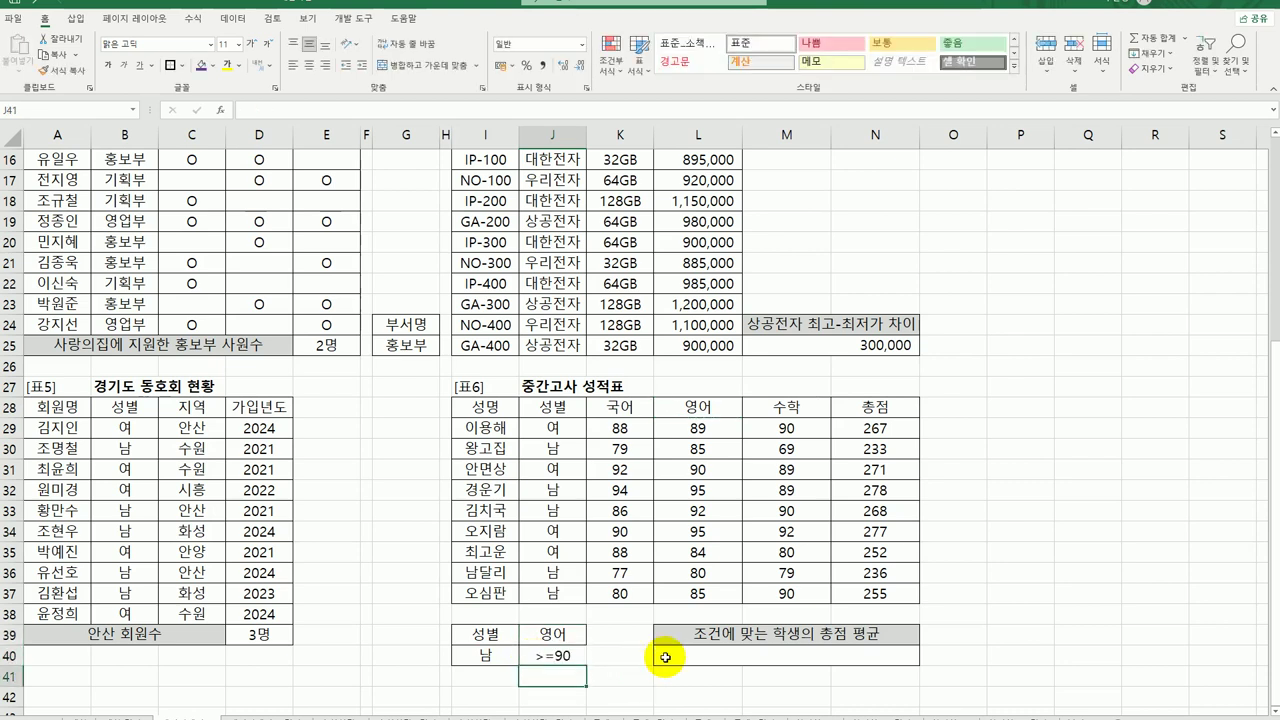
Copy the value 여 from 표6's 성별 column to I41 for a second criteria row.
click(565, 428)
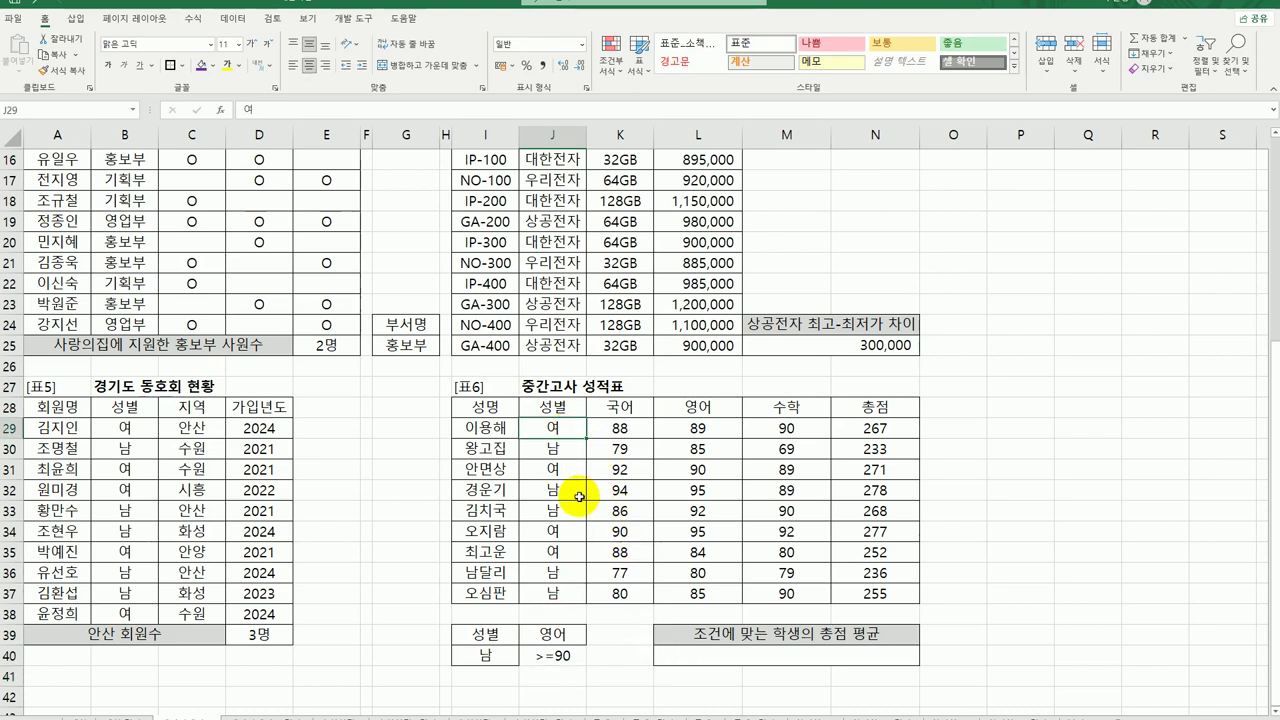
key(ctrl+c)
click(488, 678)
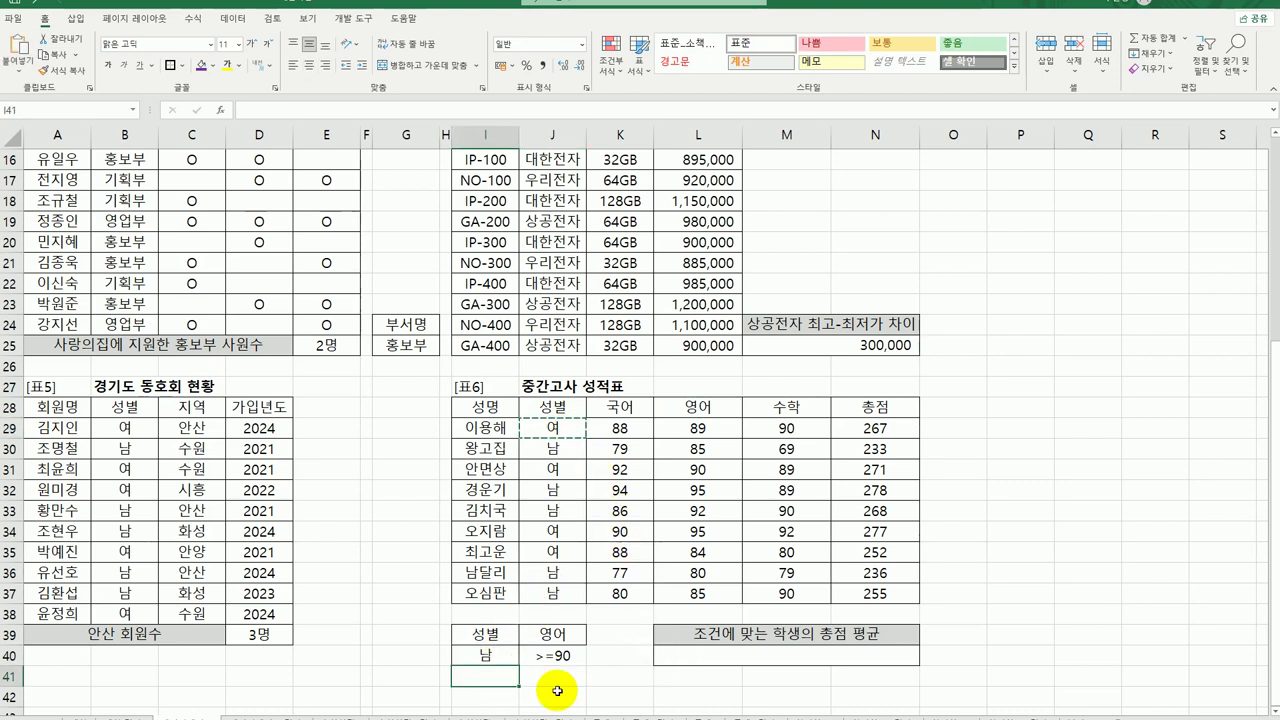
key(ctrl+v)
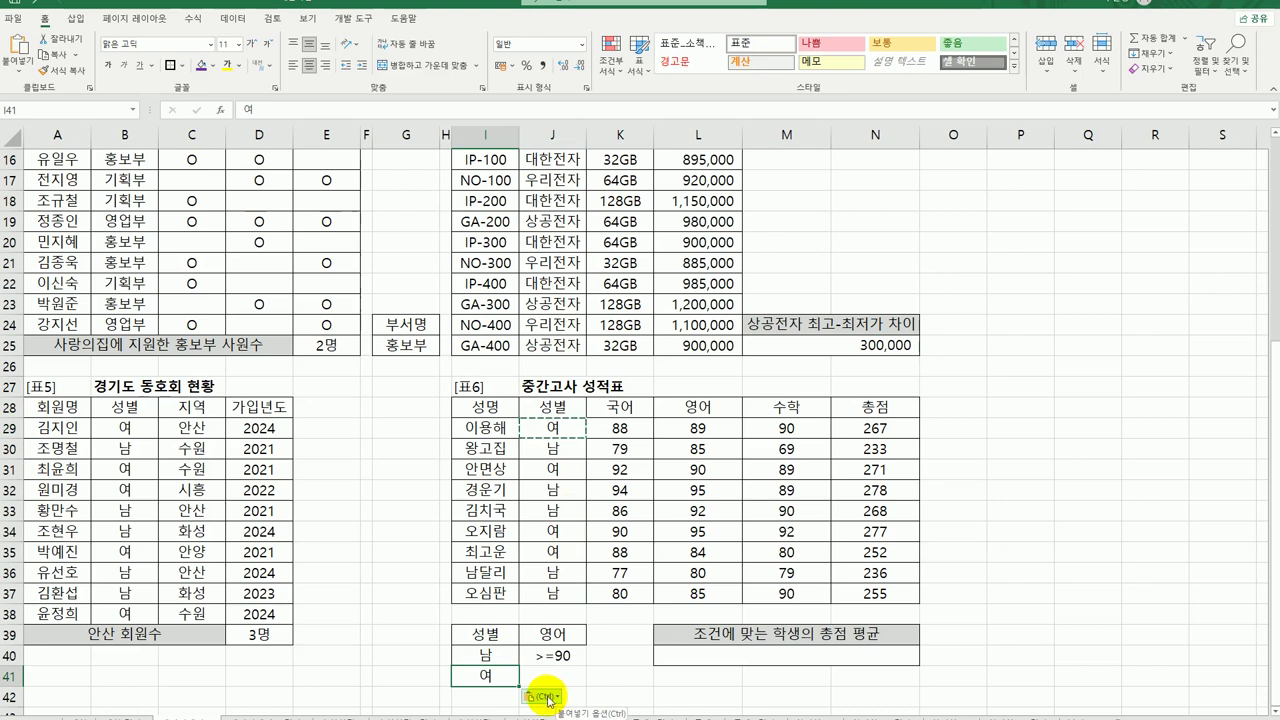
Copy 표6's 수학 header to K39 and enter >=90 in K41, on the 여 row.
click(786, 406)
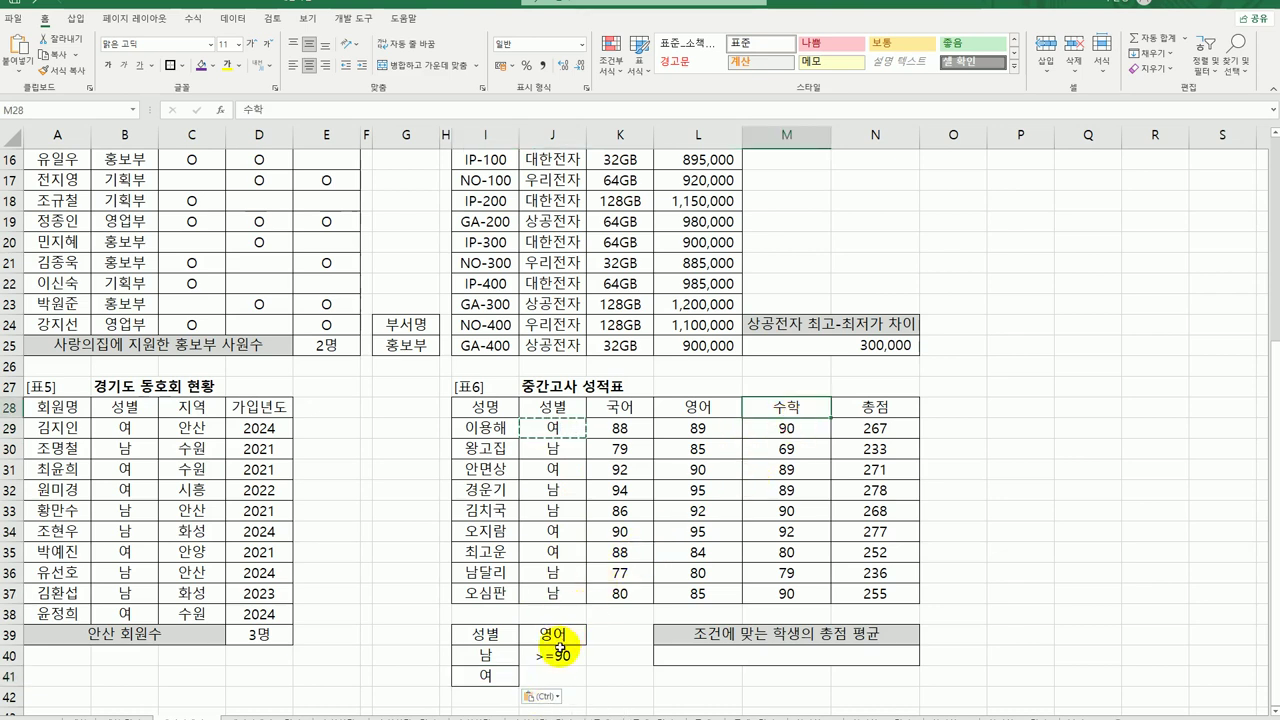
key(ctrl+c)
click(611, 639)
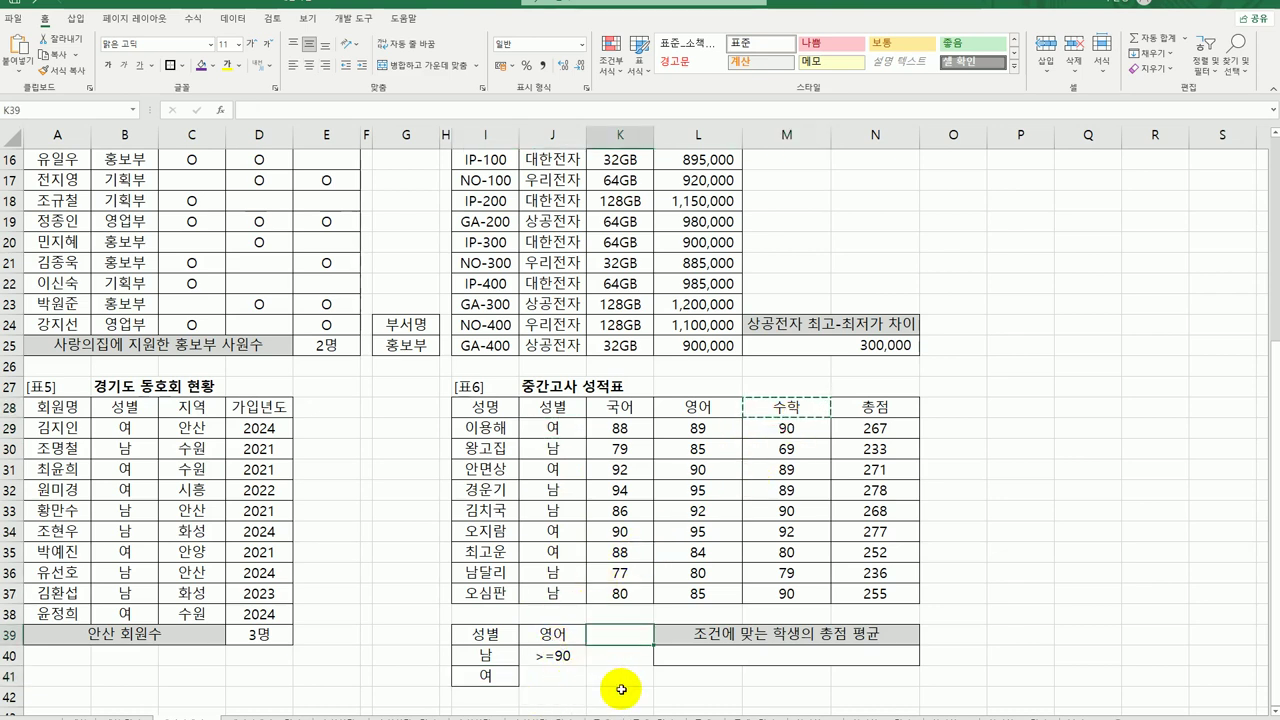
key(ctrl+v)
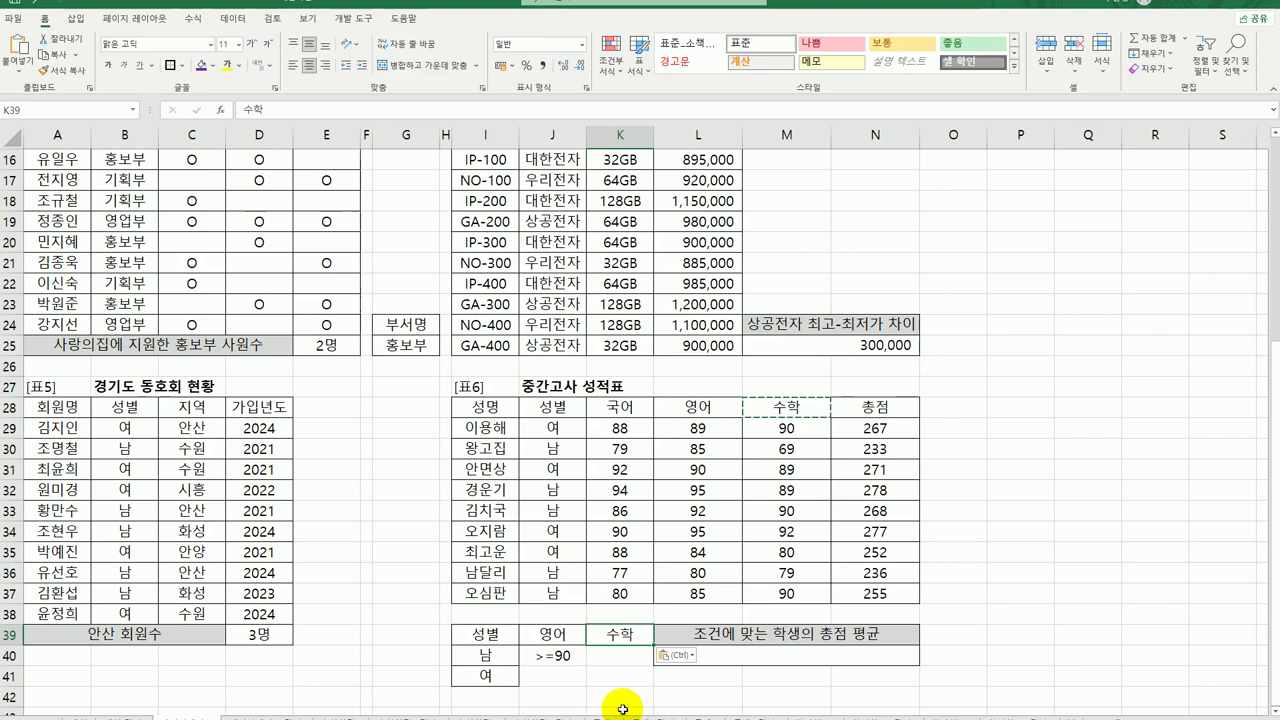
click(486, 676)
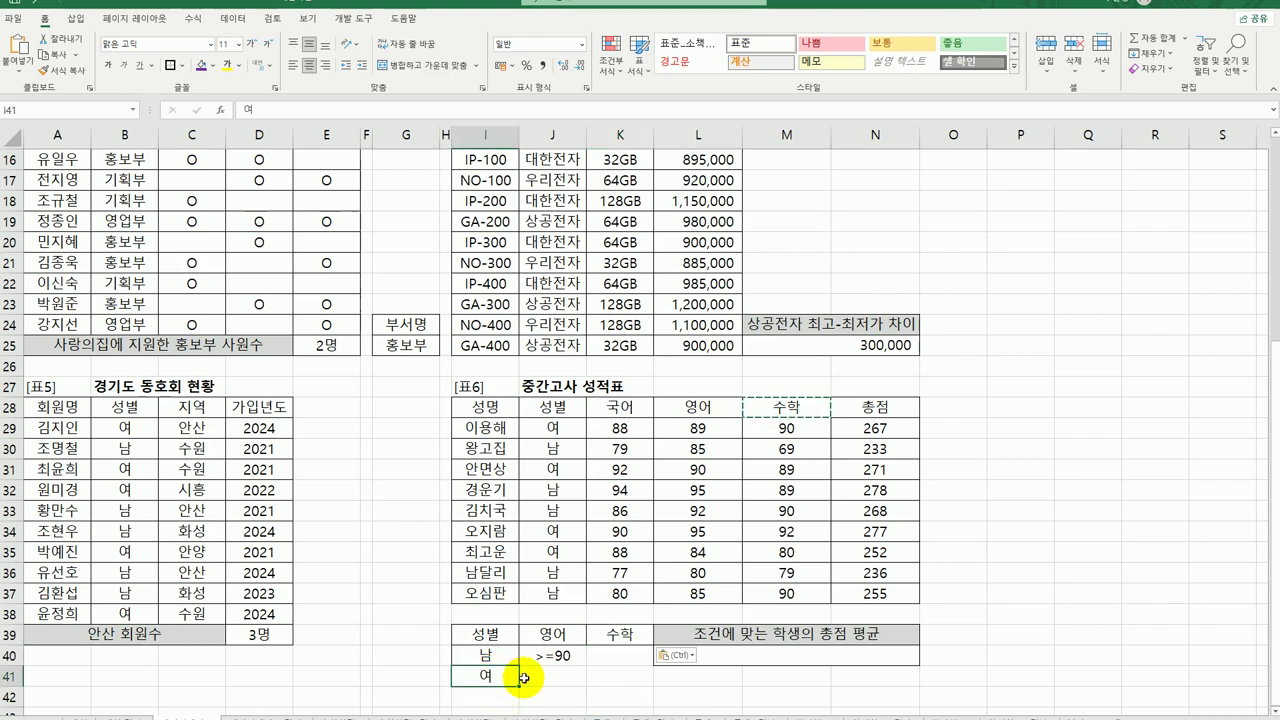
click(618, 679)
text(>)
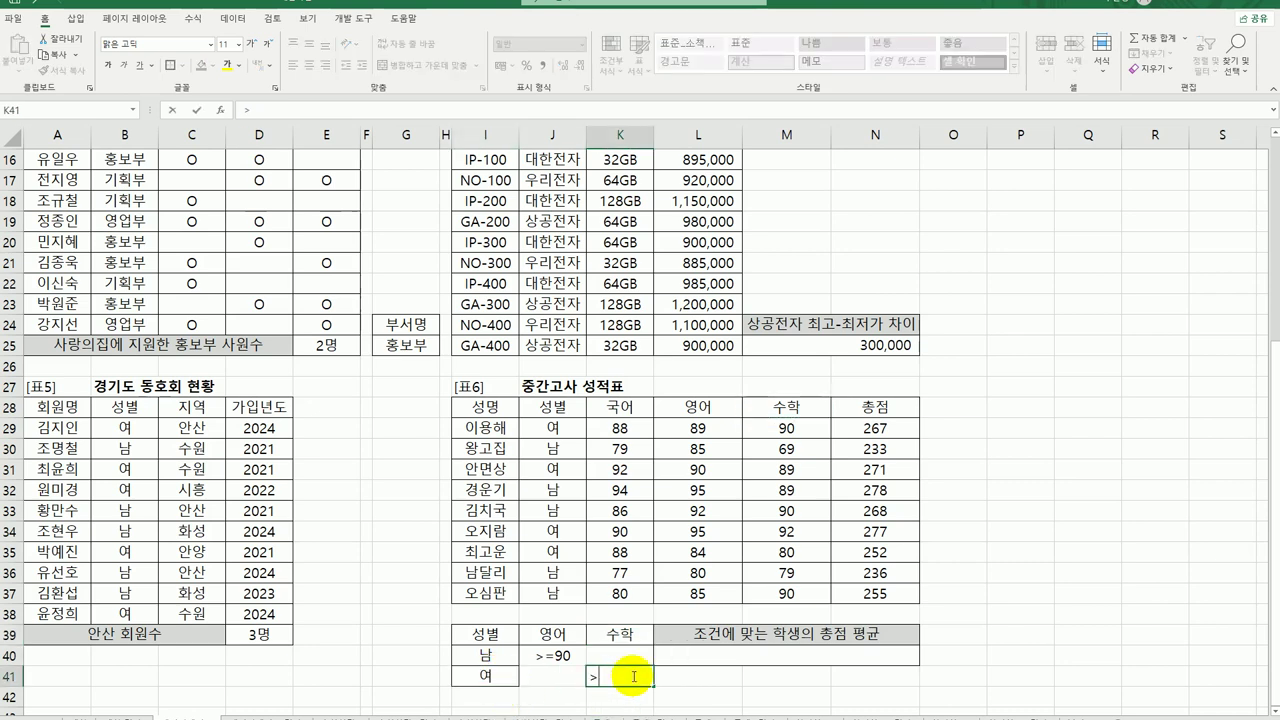
text(=90)
key(Return)
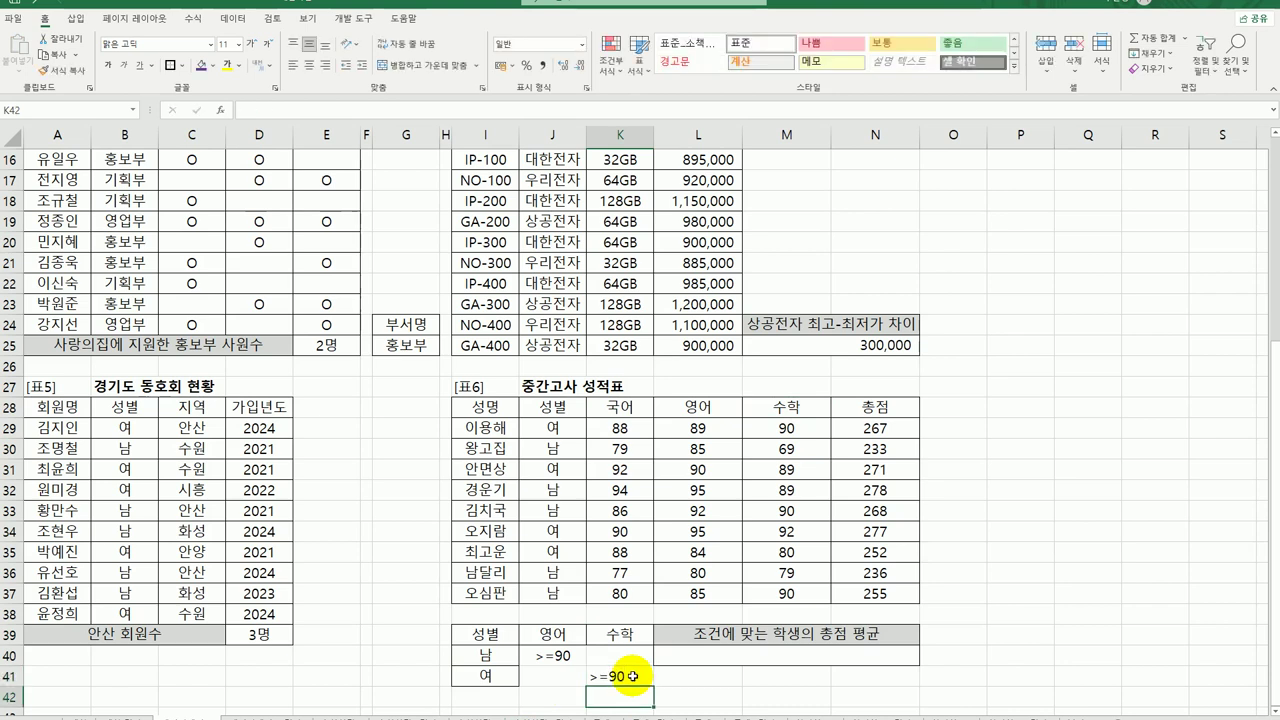
Start a DAVERAGE formula in L40 and open its function arguments, keeping 표6 uncovered.
drag(495, 637, 541, 655)
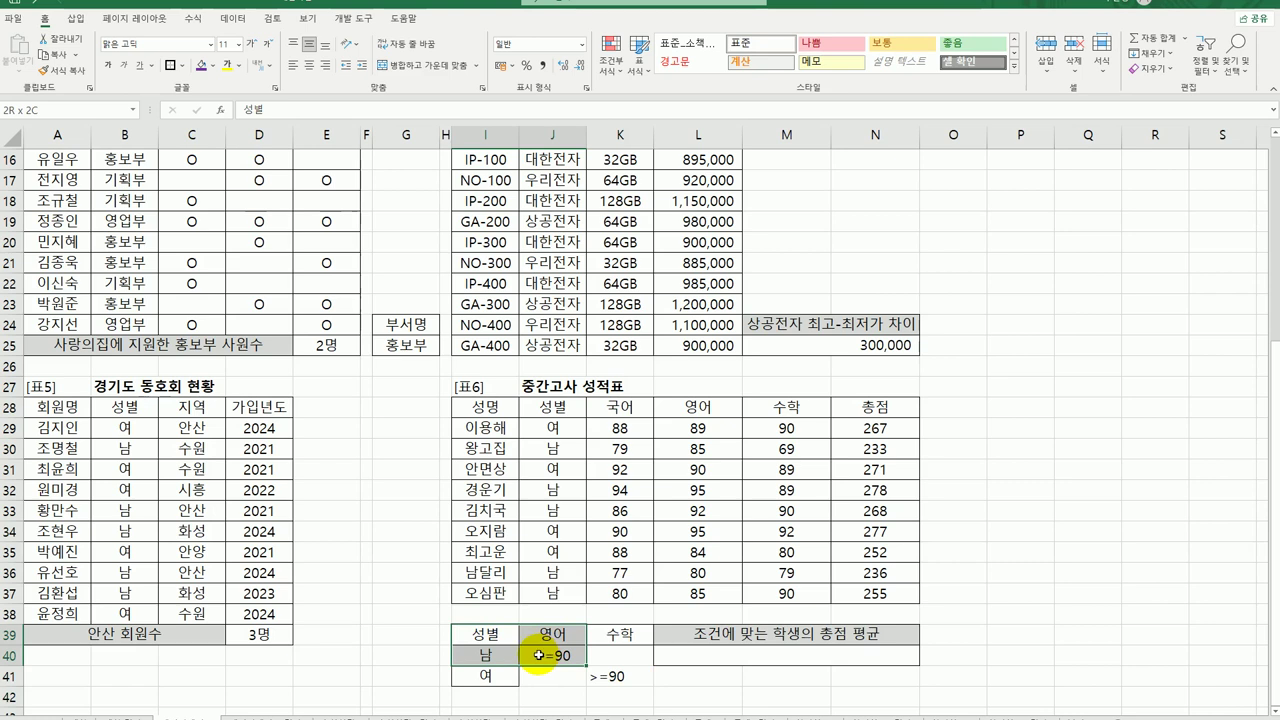
drag(541, 655, 603, 677)
click(877, 406)
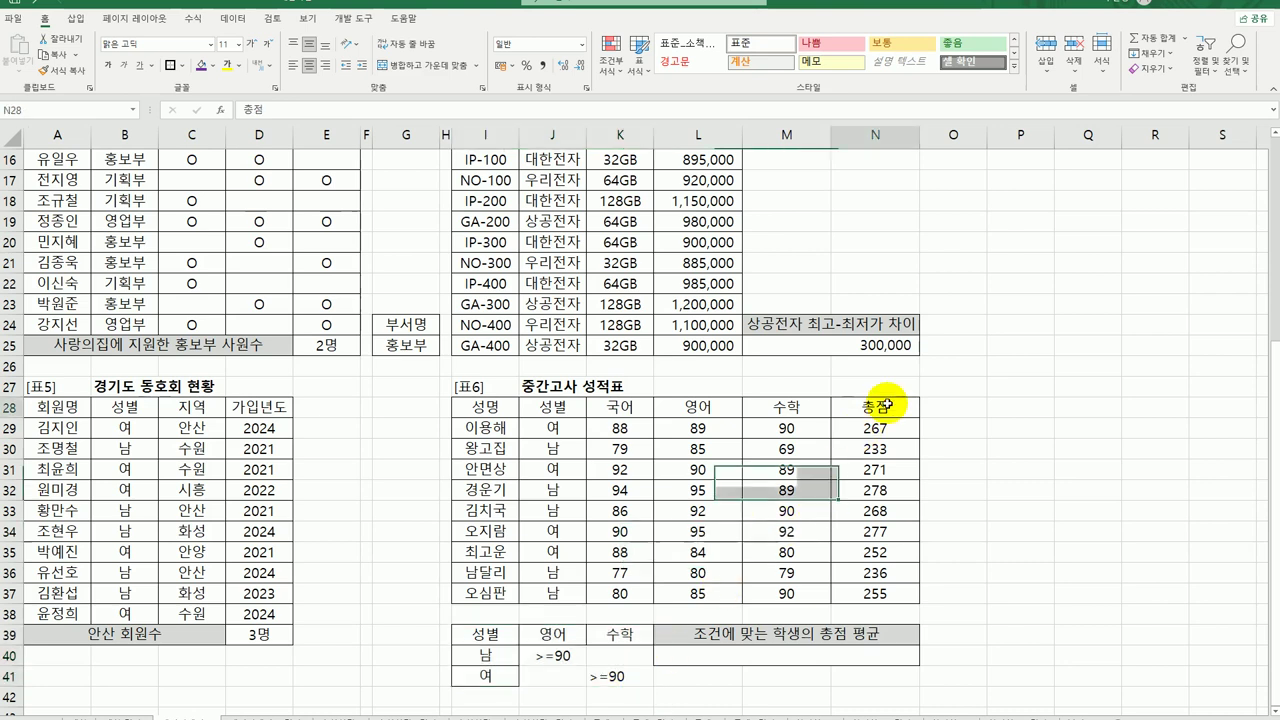
click(835, 655)
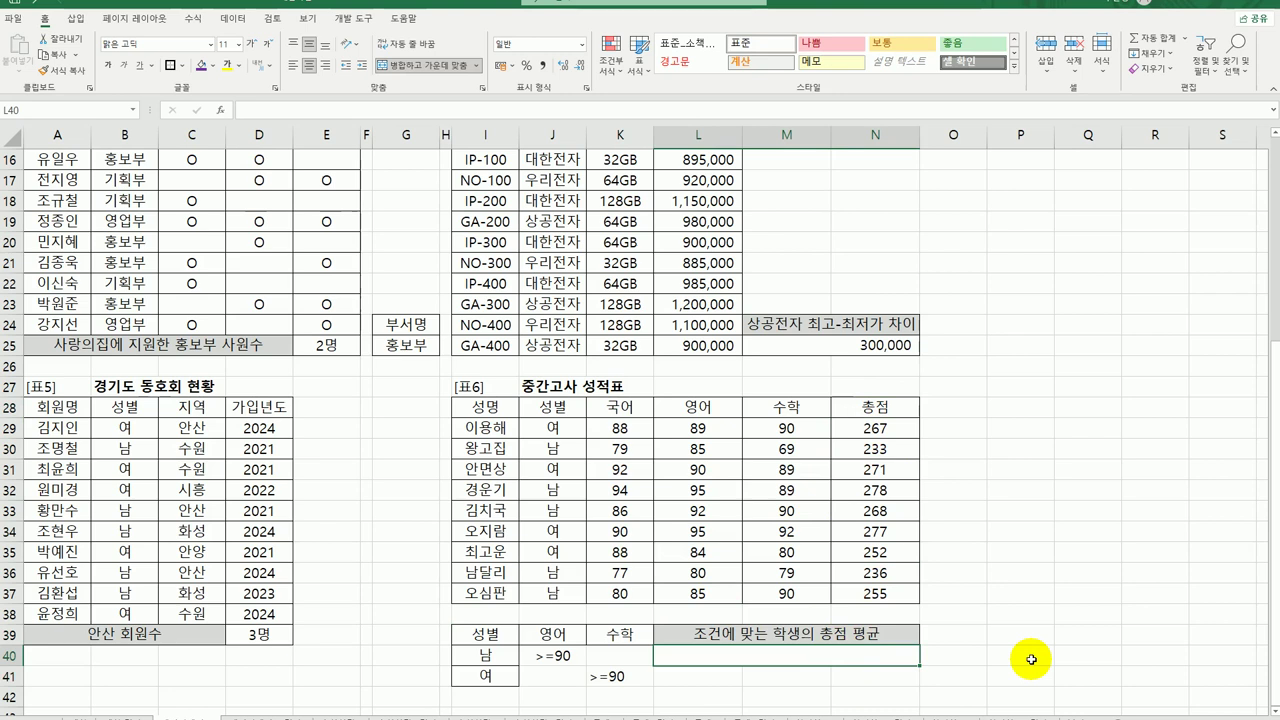
text(=)
key(BackSpace)
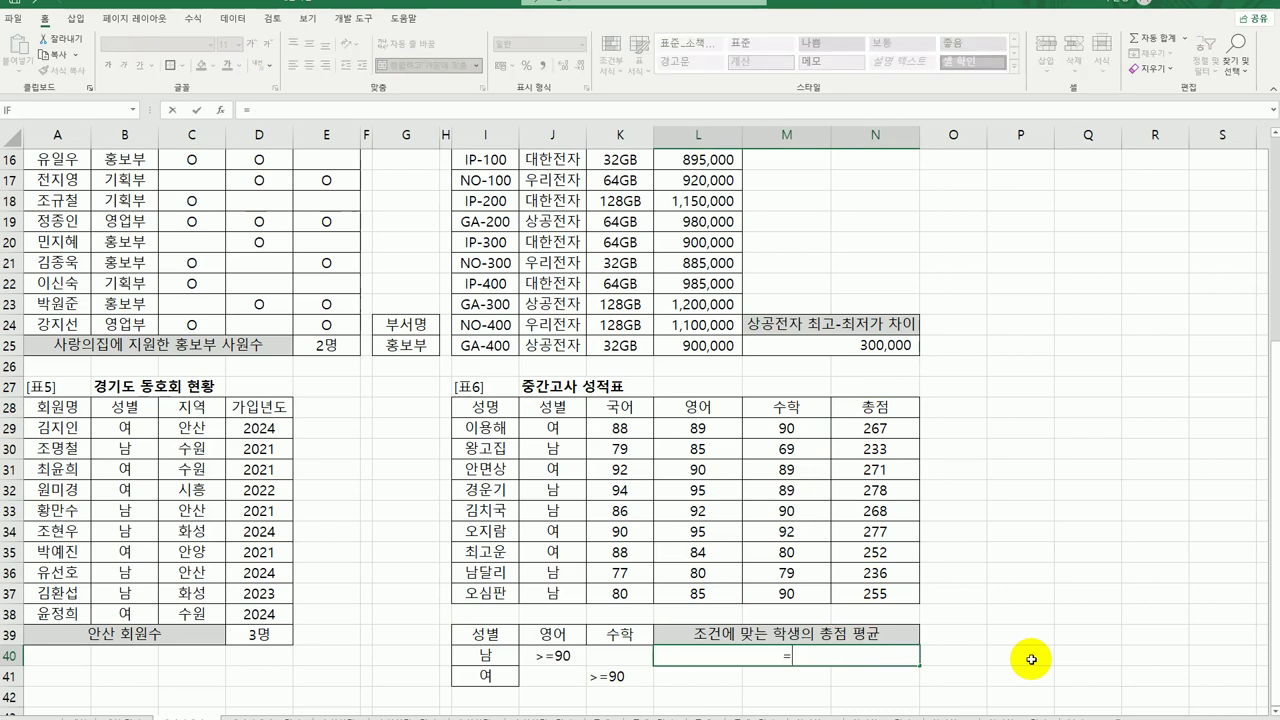
text(dav)
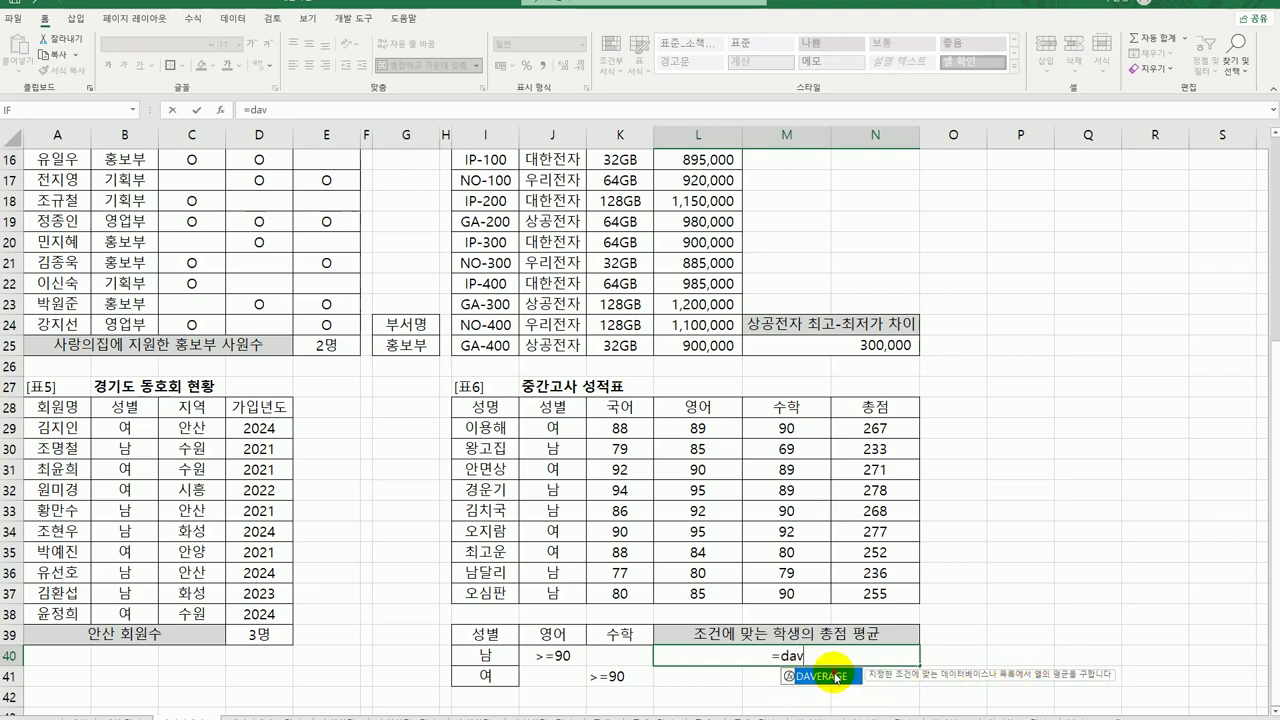
double_click(829, 686)
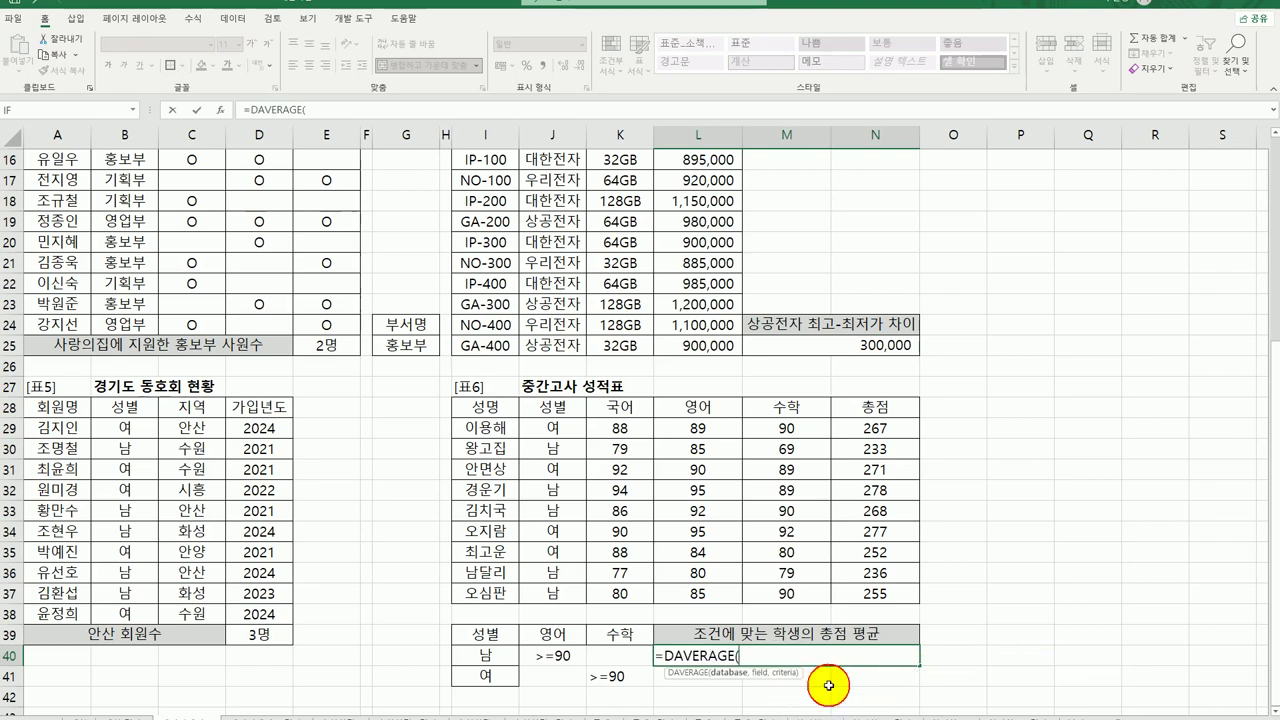
click(229, 113)
drag(619, 341, 358, 168)
Set the DAVERAGE database to I28:N37, field to N28 and criteria to I39:K41, and complete the formula.
drag(586, 437, 868, 593)
click(245, 224)
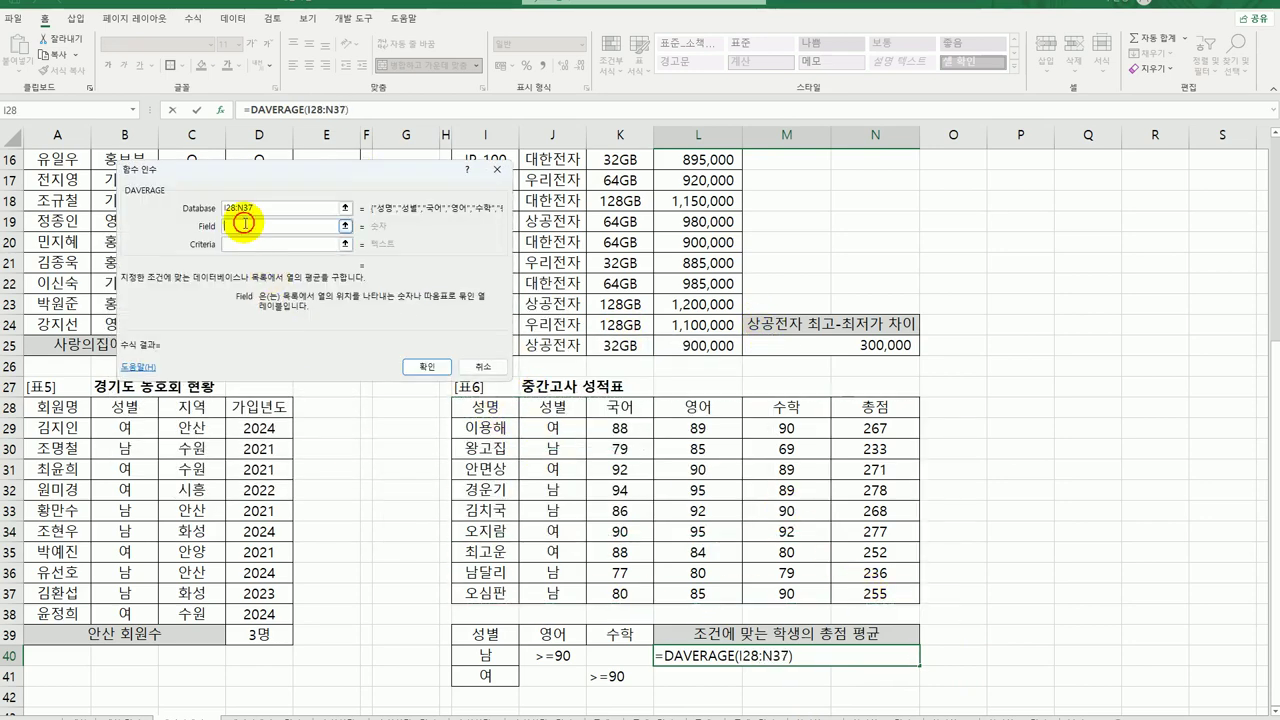
click(890, 408)
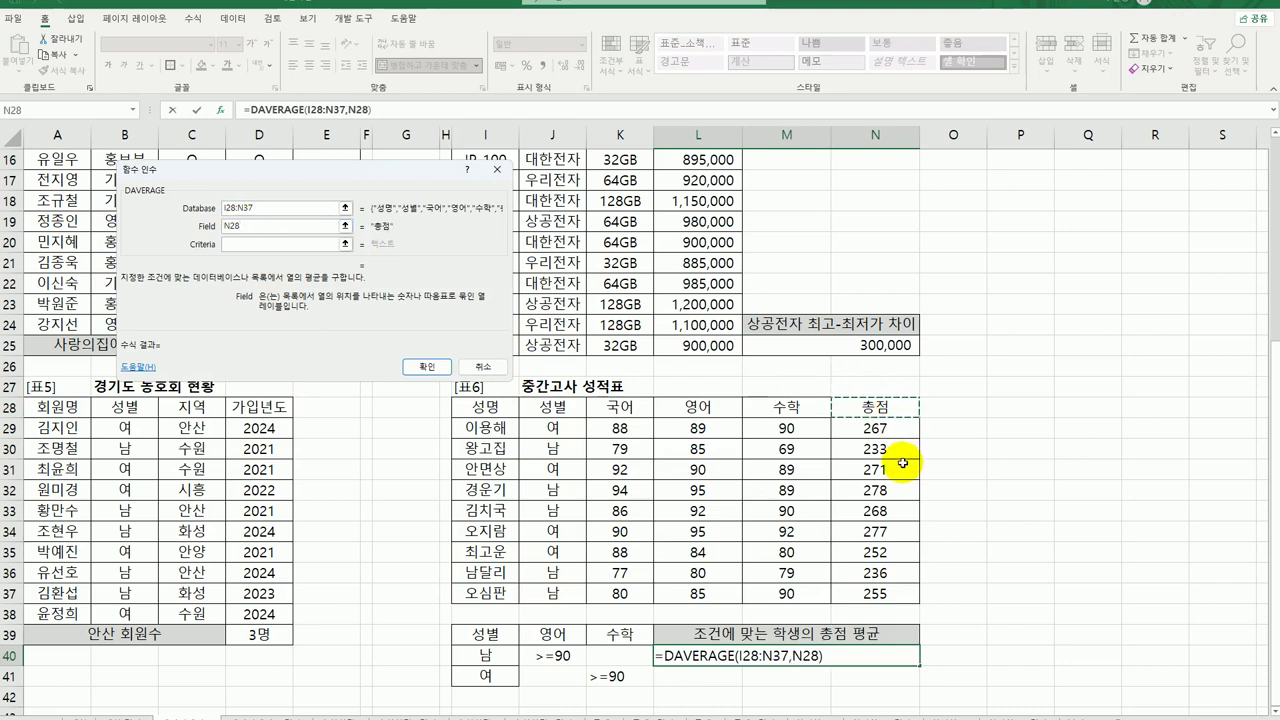
click(251, 246)
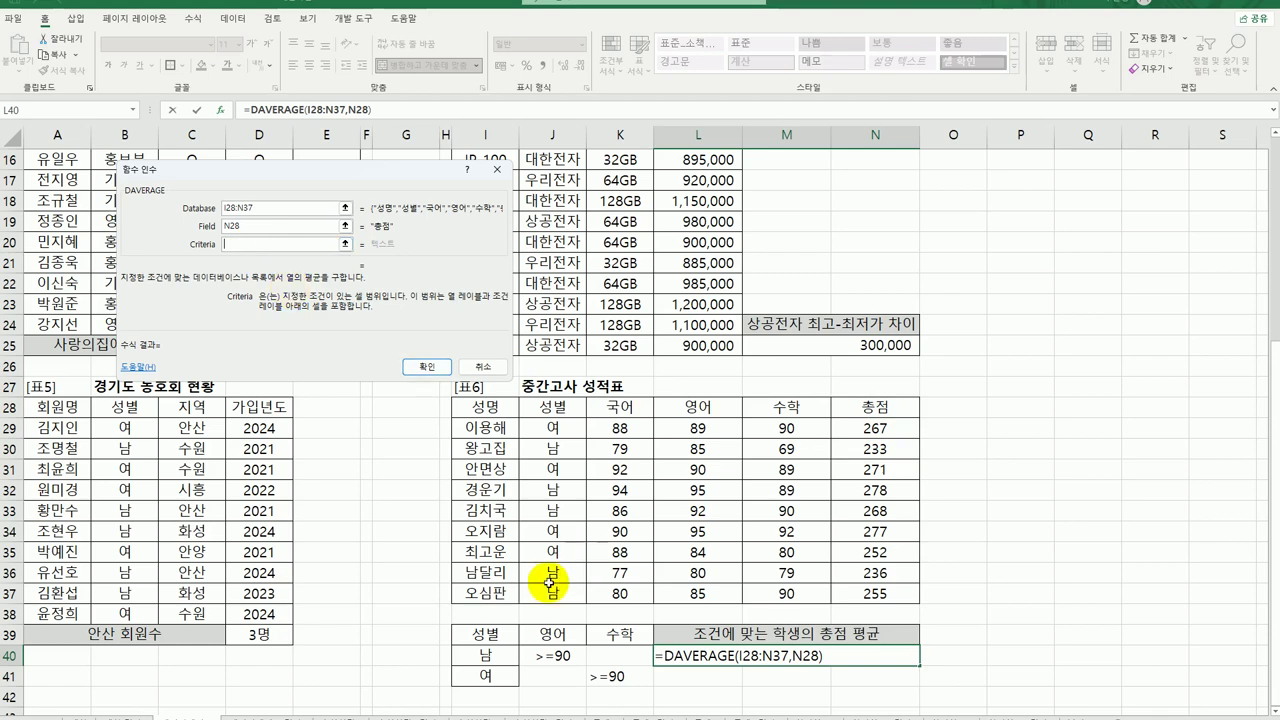
drag(485, 633, 606, 684)
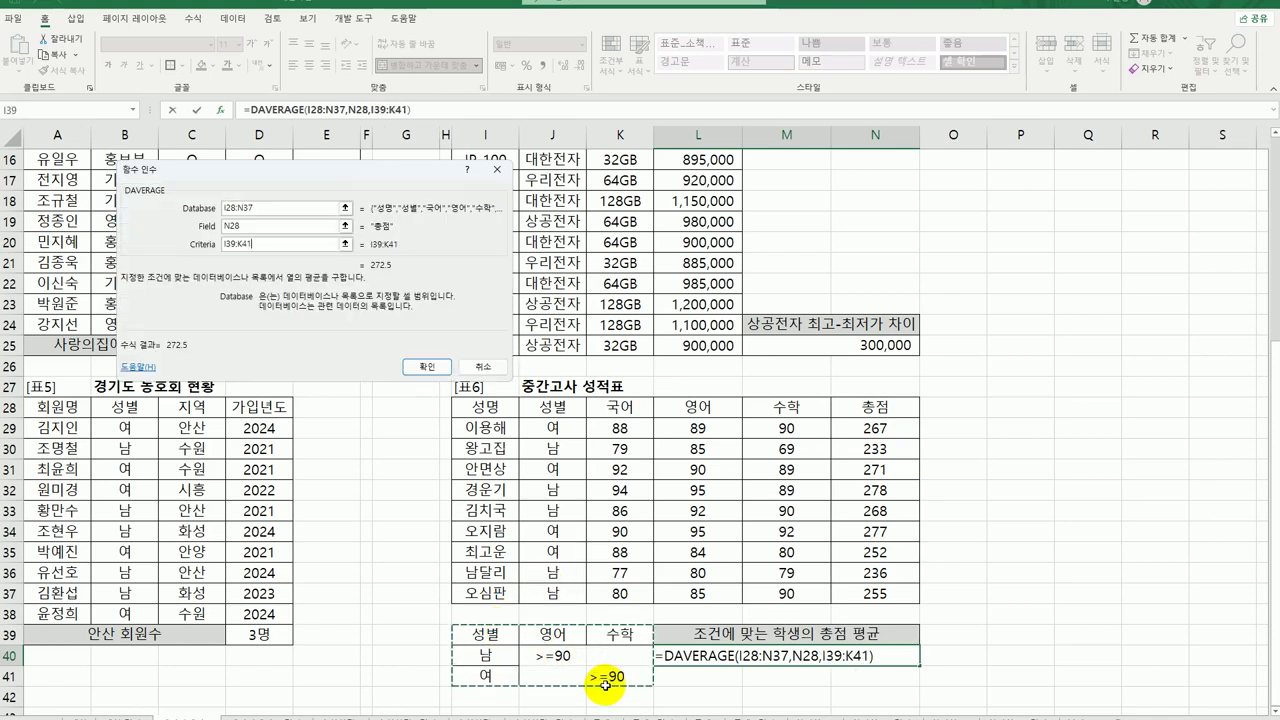
click(427, 366)
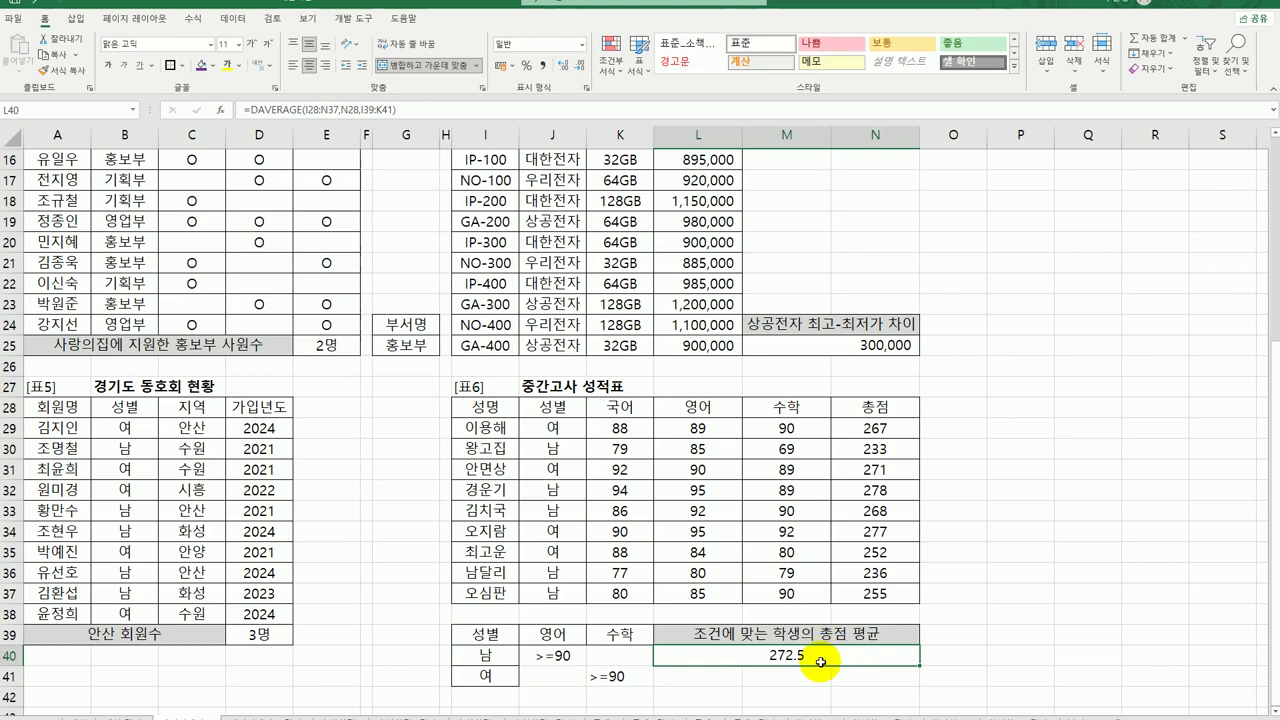
Switch to the next worksheet and look over its tables and summary cells.
scroll(820, 662, up, 5)
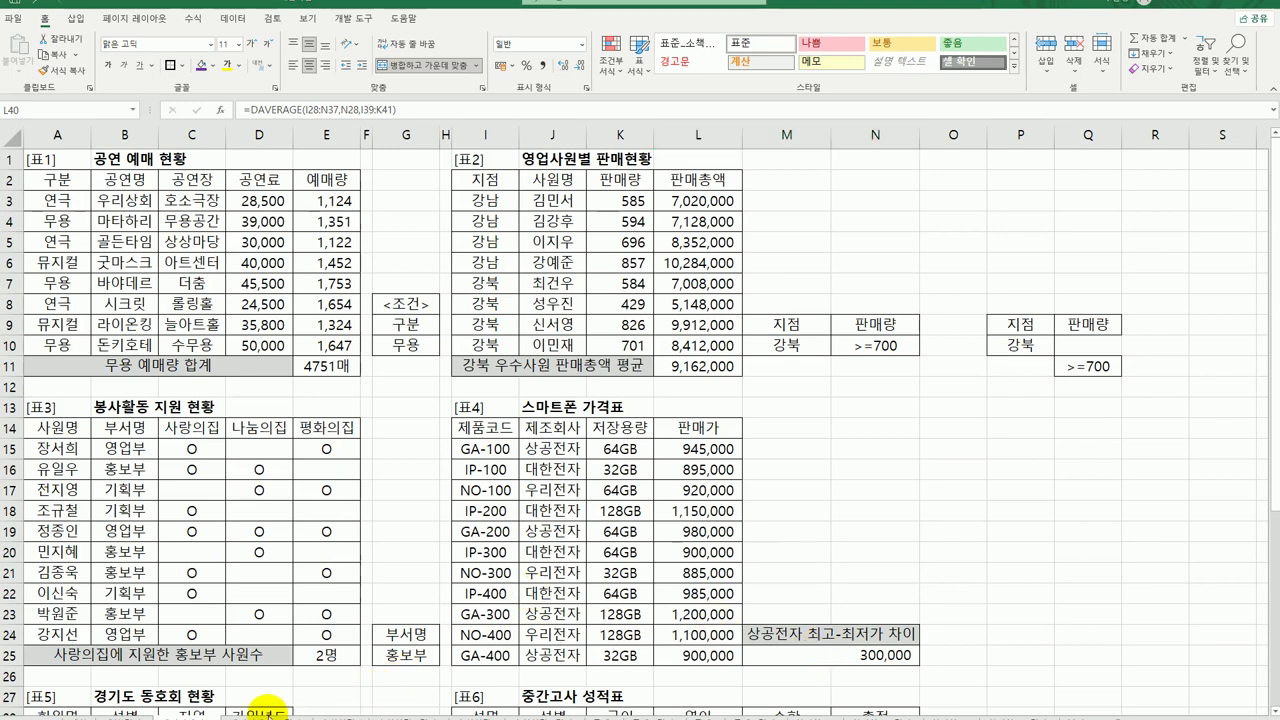
key(shift+Right)
key(shift+Right)
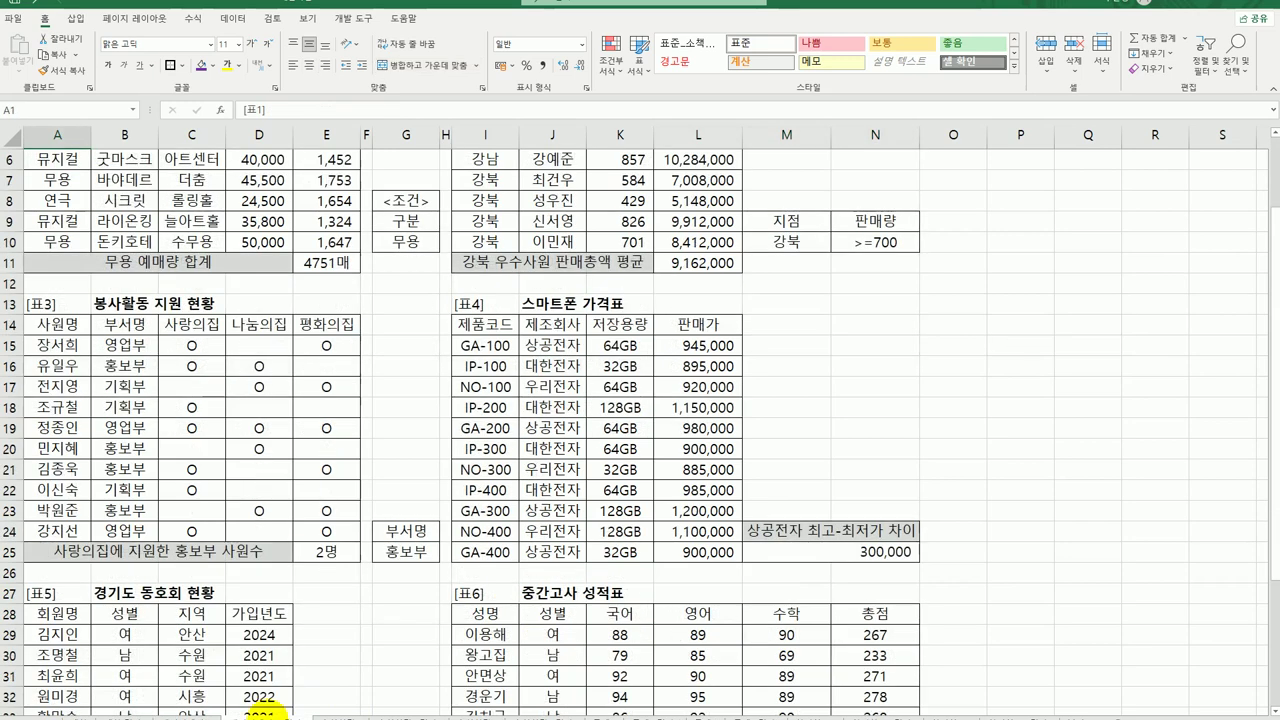
scroll(486, 491, up, 2)
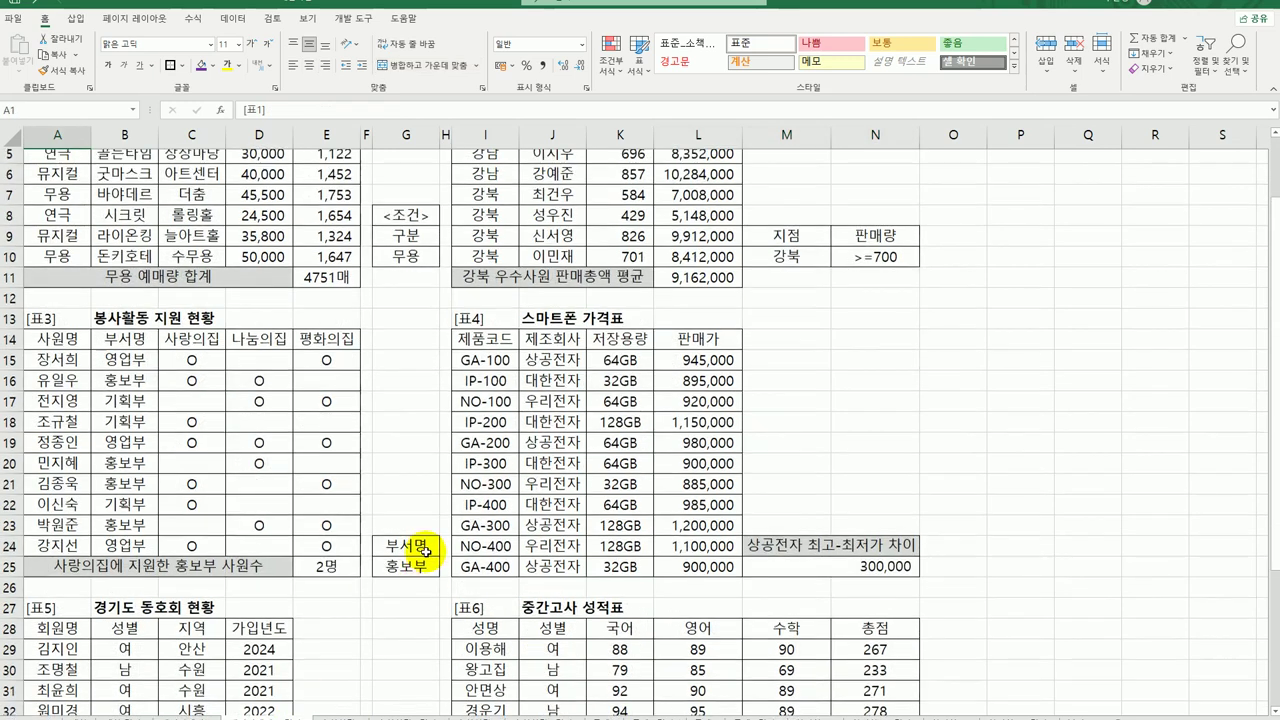